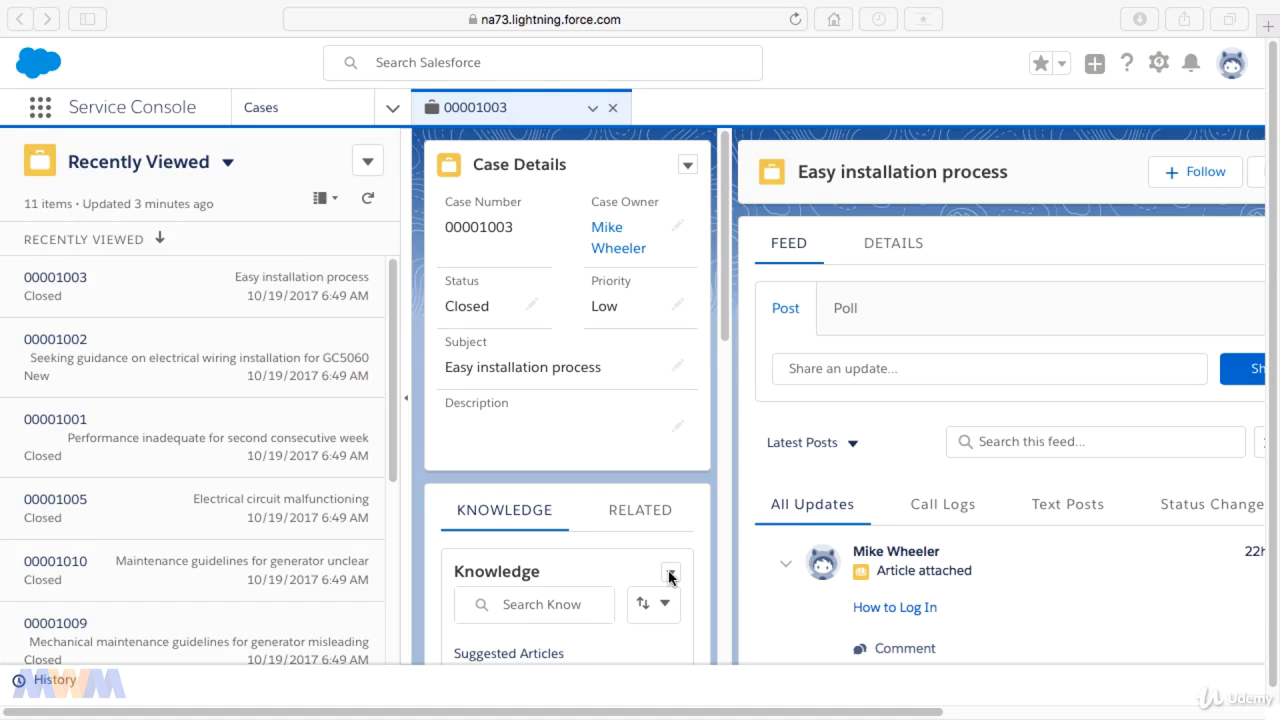
Start a new Knowledge article from case 00001003 using the FAQ record type.
left_click(670, 578)
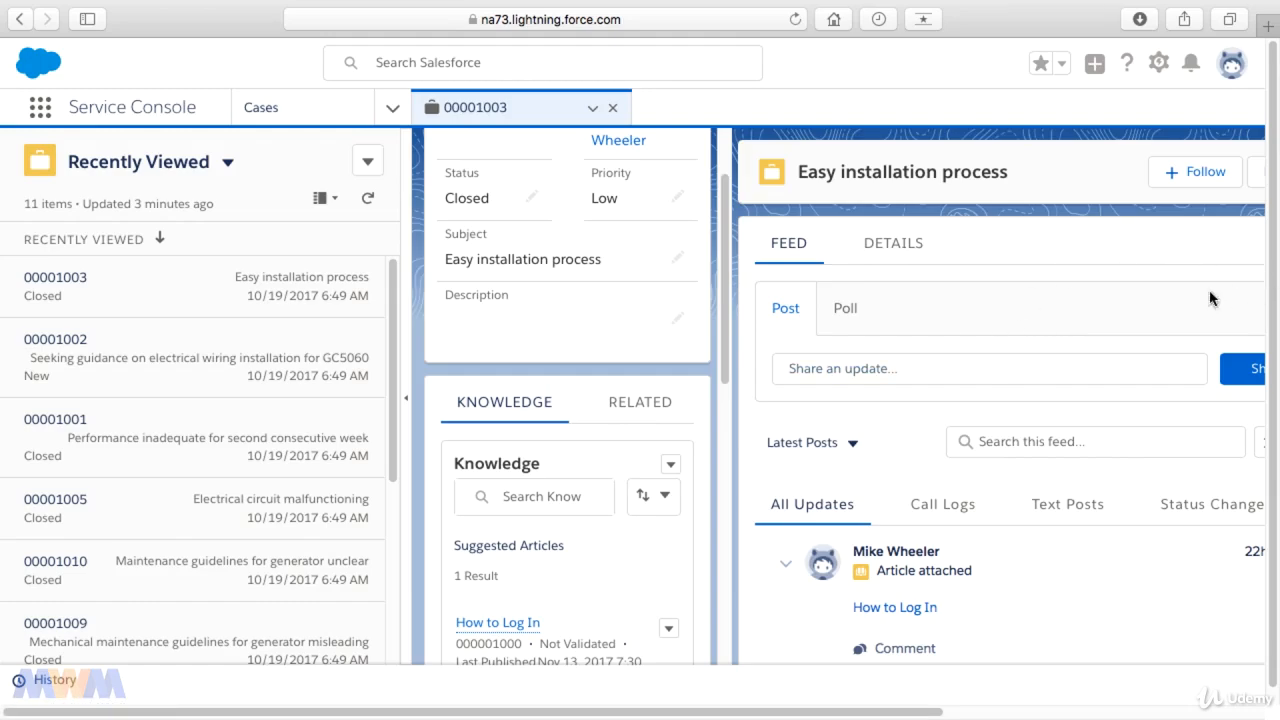
left_click_drag(726, 378, 717, 454)
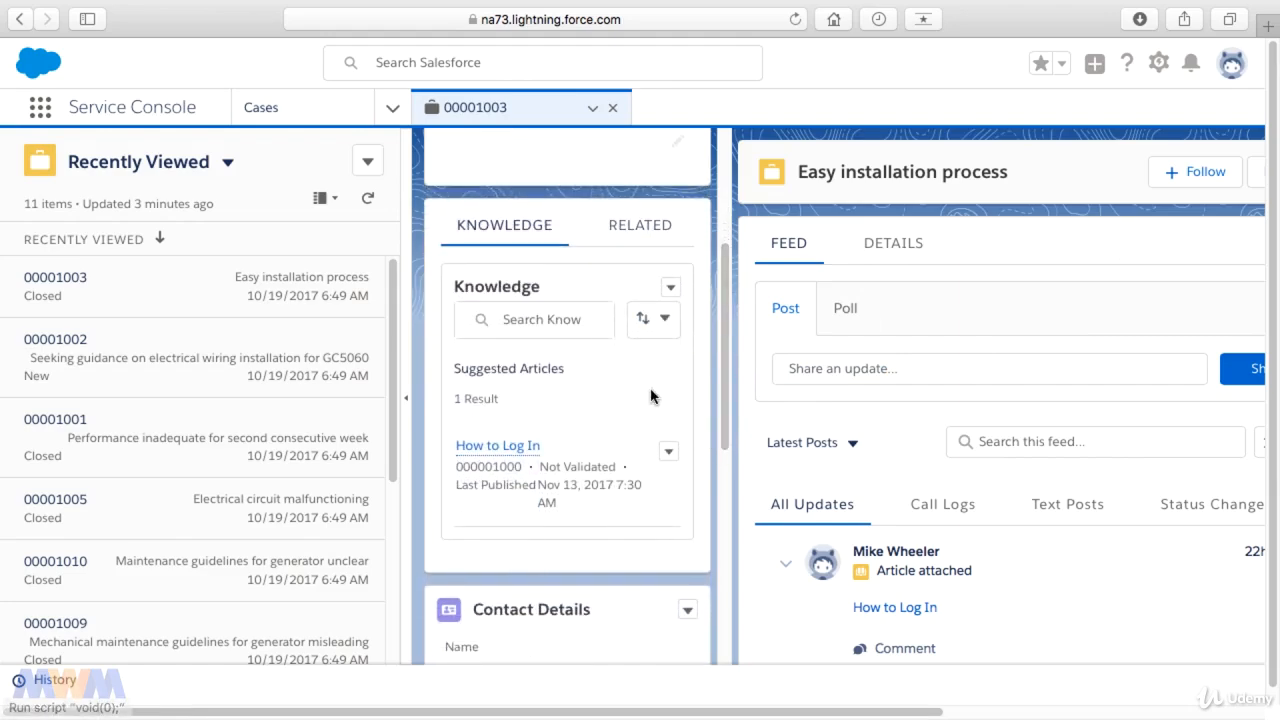
left_click(671, 290)
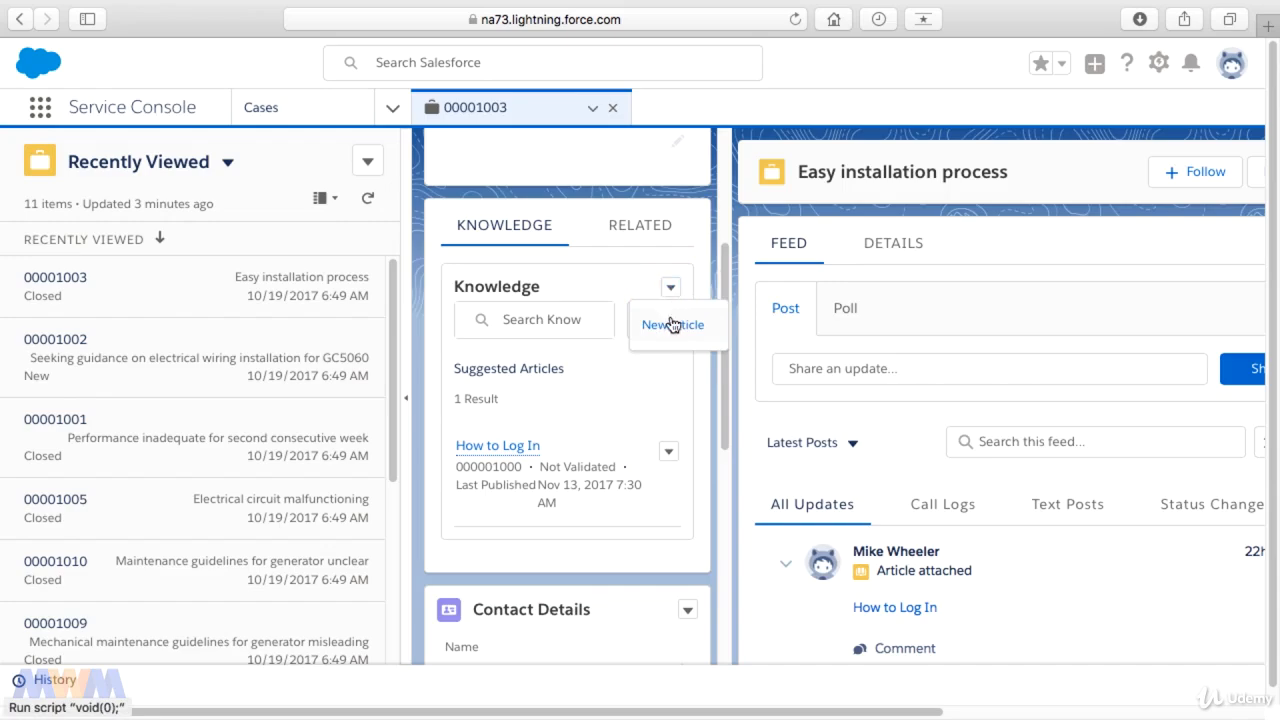
left_click(672, 326)
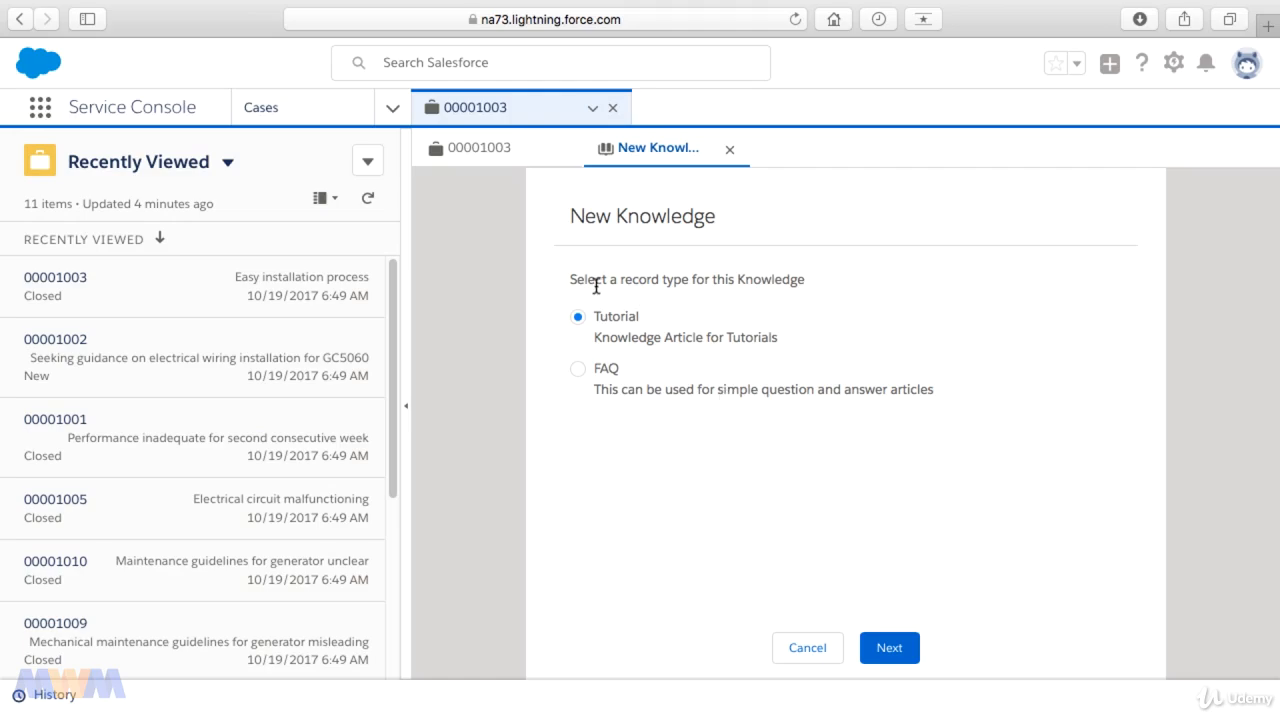
left_click_drag(594, 283, 741, 284)
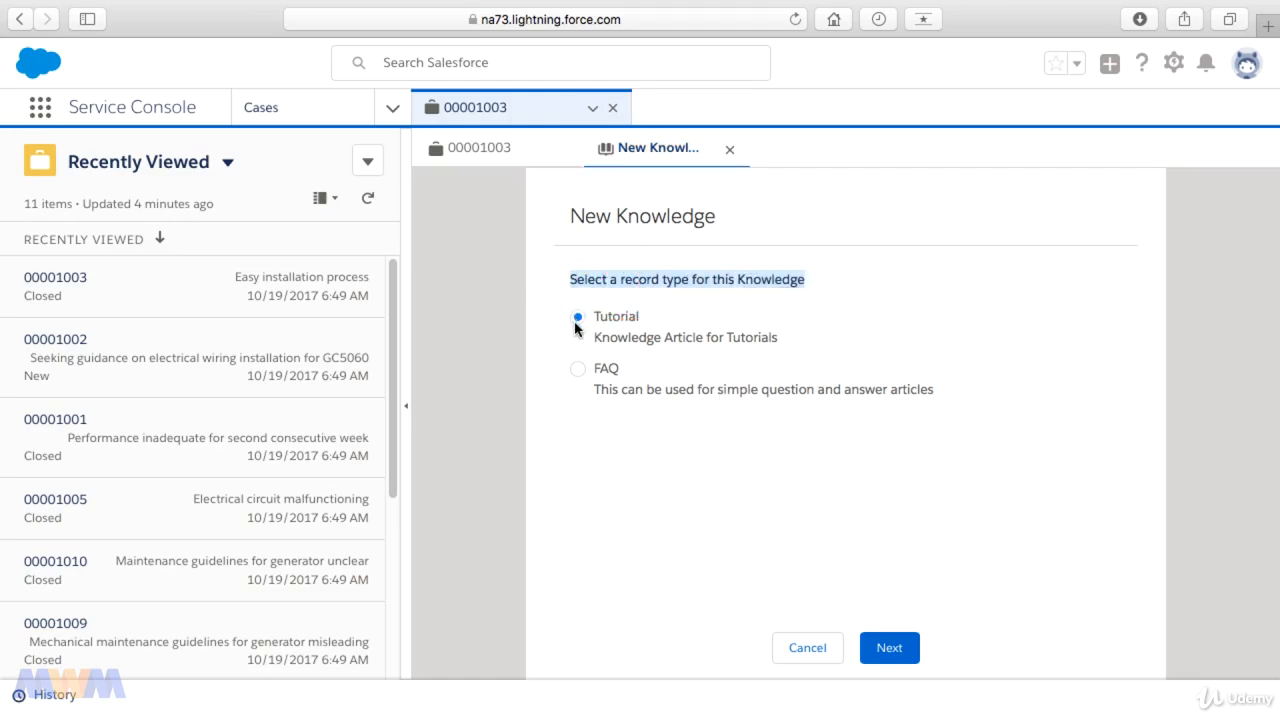
left_click(579, 372)
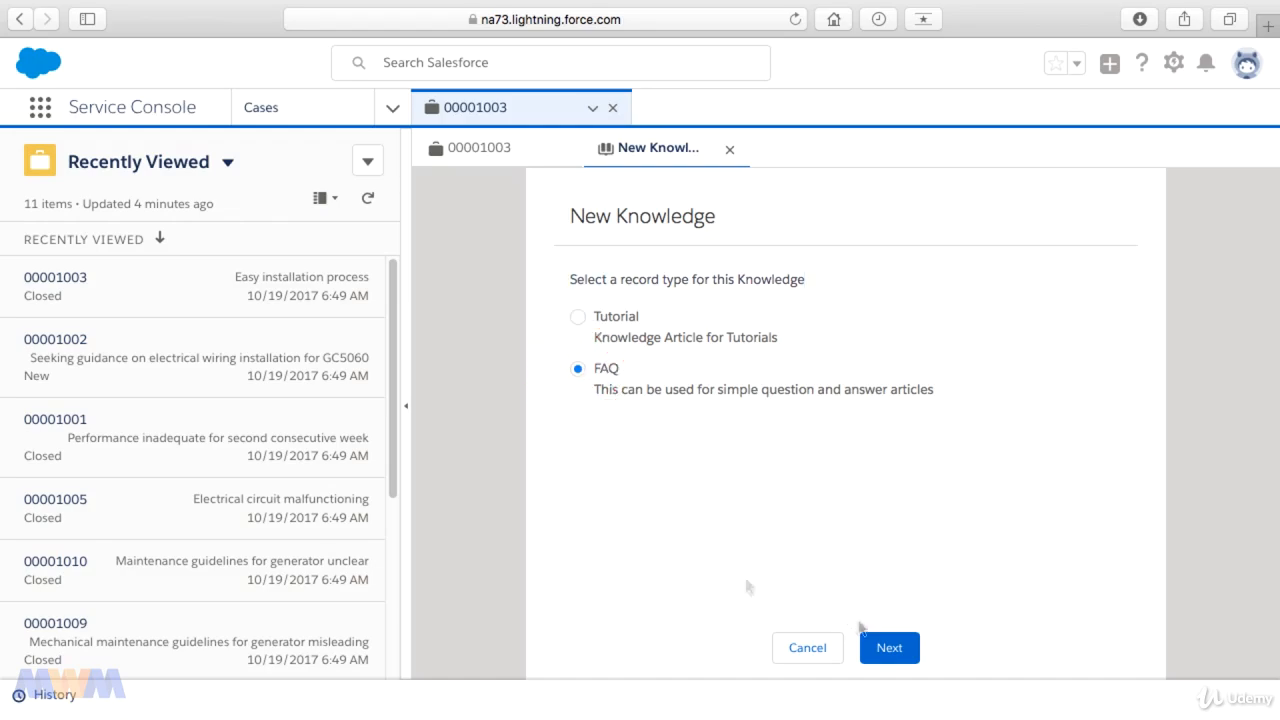
left_click(876, 650)
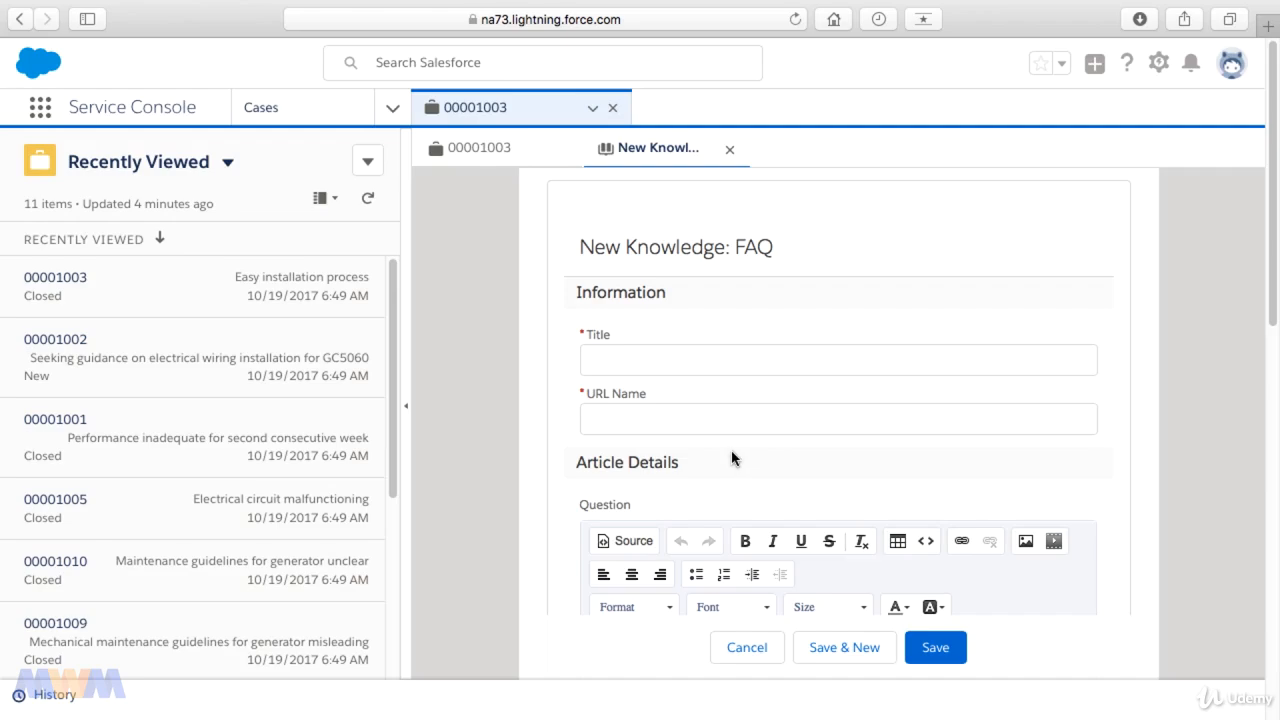
Title the FAQ article "How to Log Out", with URL name How-to-Log-Out, and enter "How do I log out?" as its question.
left_click(691, 360)
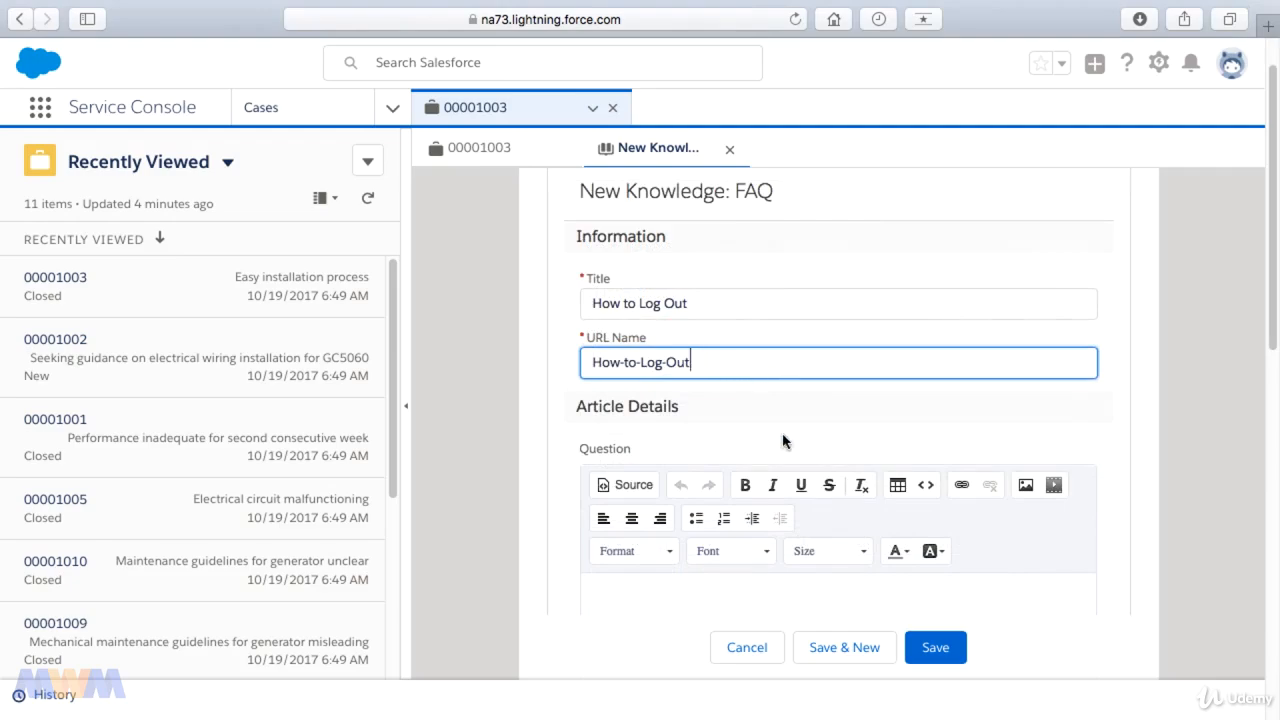
scroll(786, 440, "down", 3)
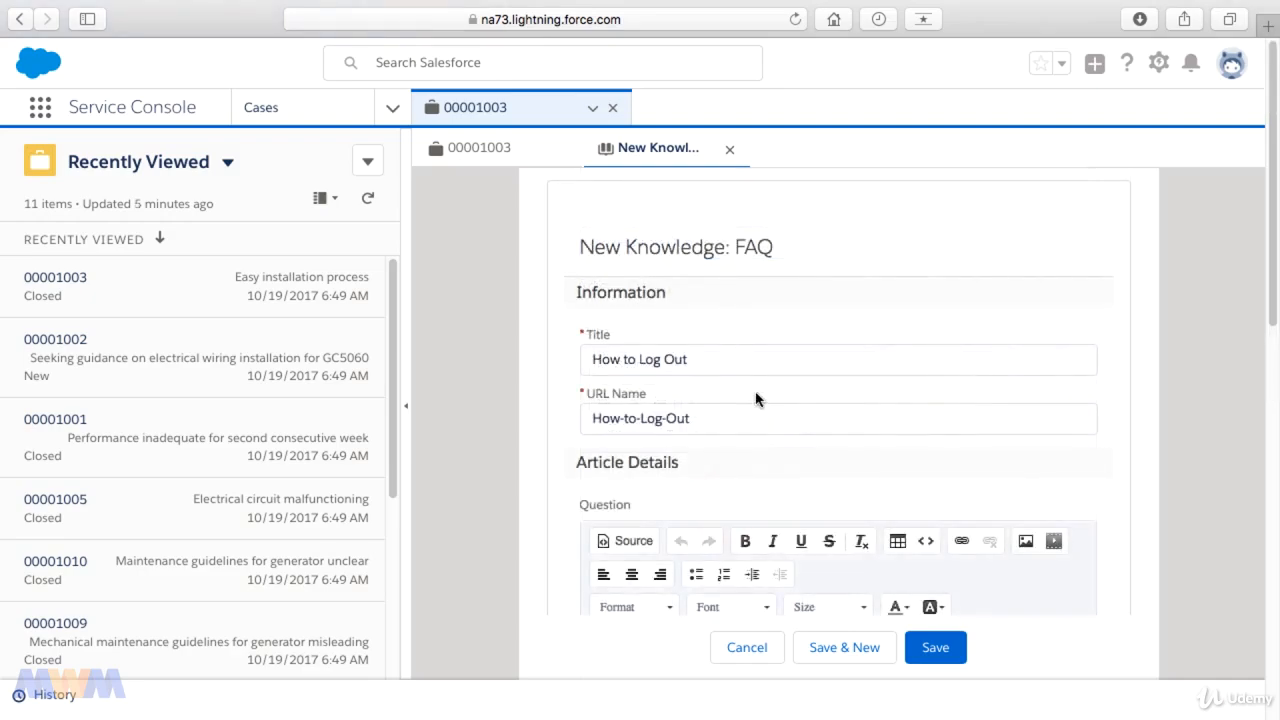
scroll(756, 399, "down", 3)
scroll(760, 407, "down", 5)
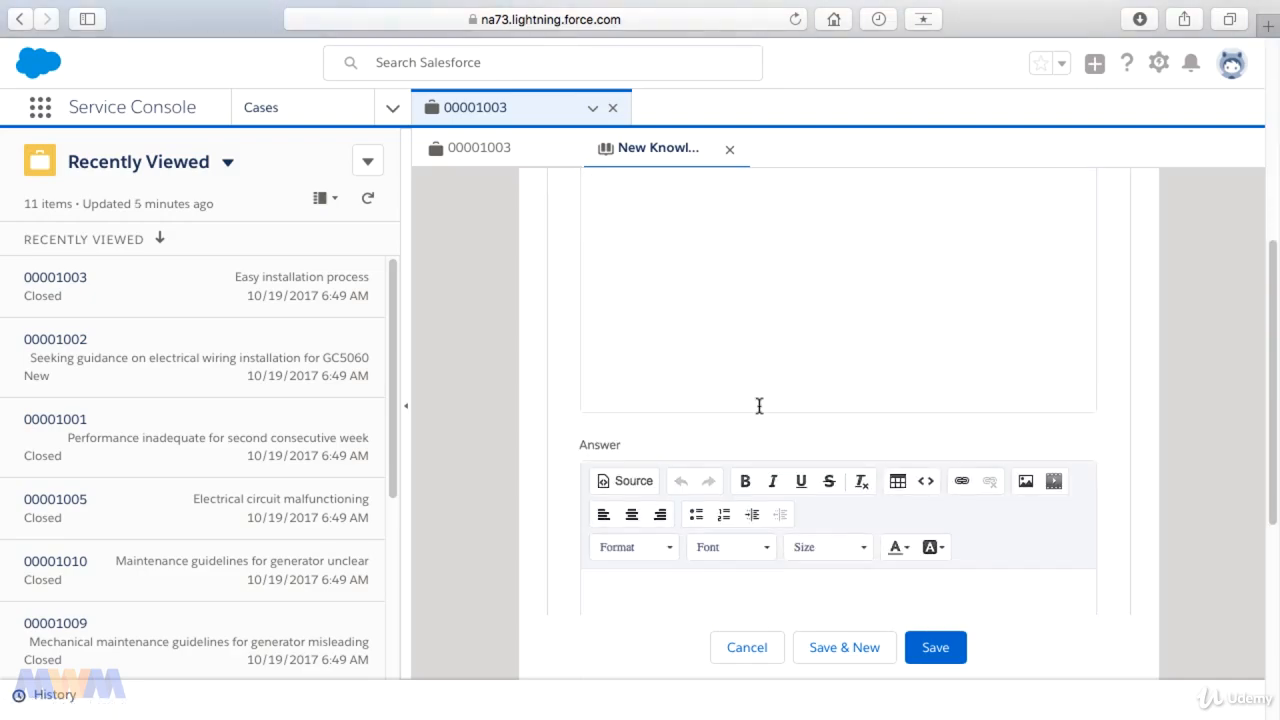
scroll(759, 405, "down", 2)
left_click(700, 541)
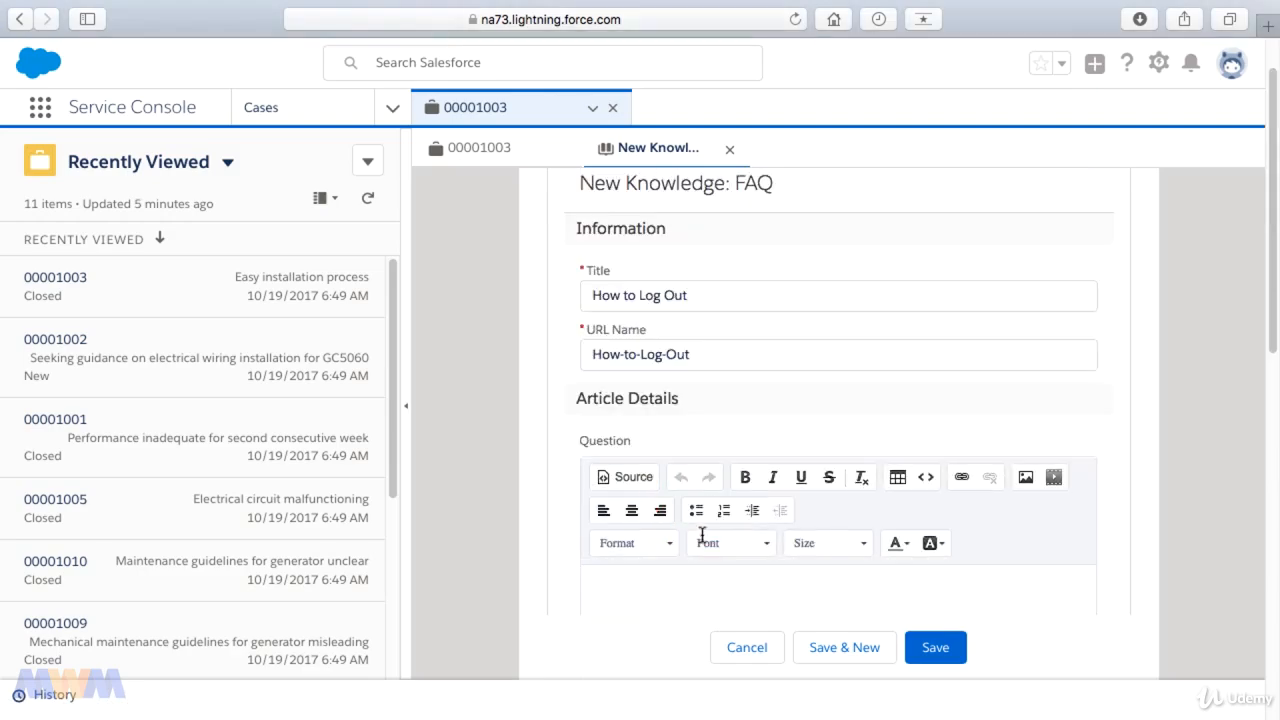
scroll(697, 560, "down", 2)
Enter the answer "To log out:" with numbered steps "Click your name." and "Click Log Out.", bolding Log Out, and save the article.
left_click(677, 537)
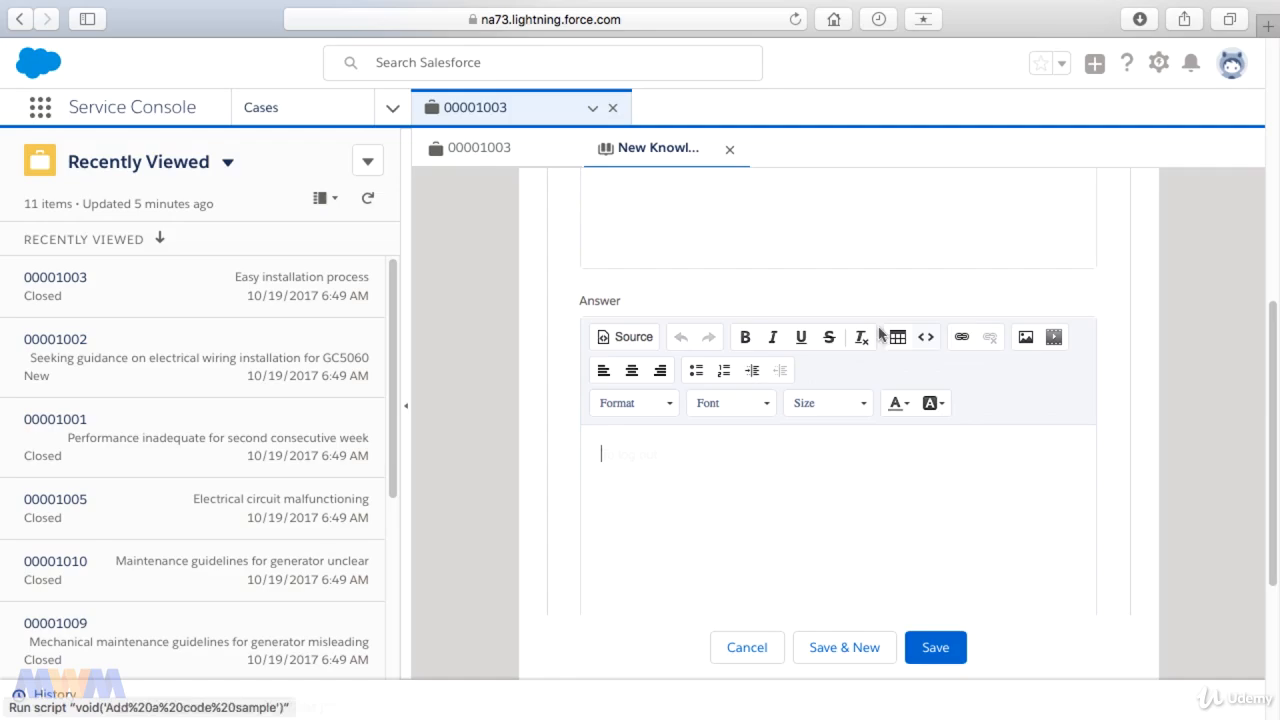
type("To log out:")
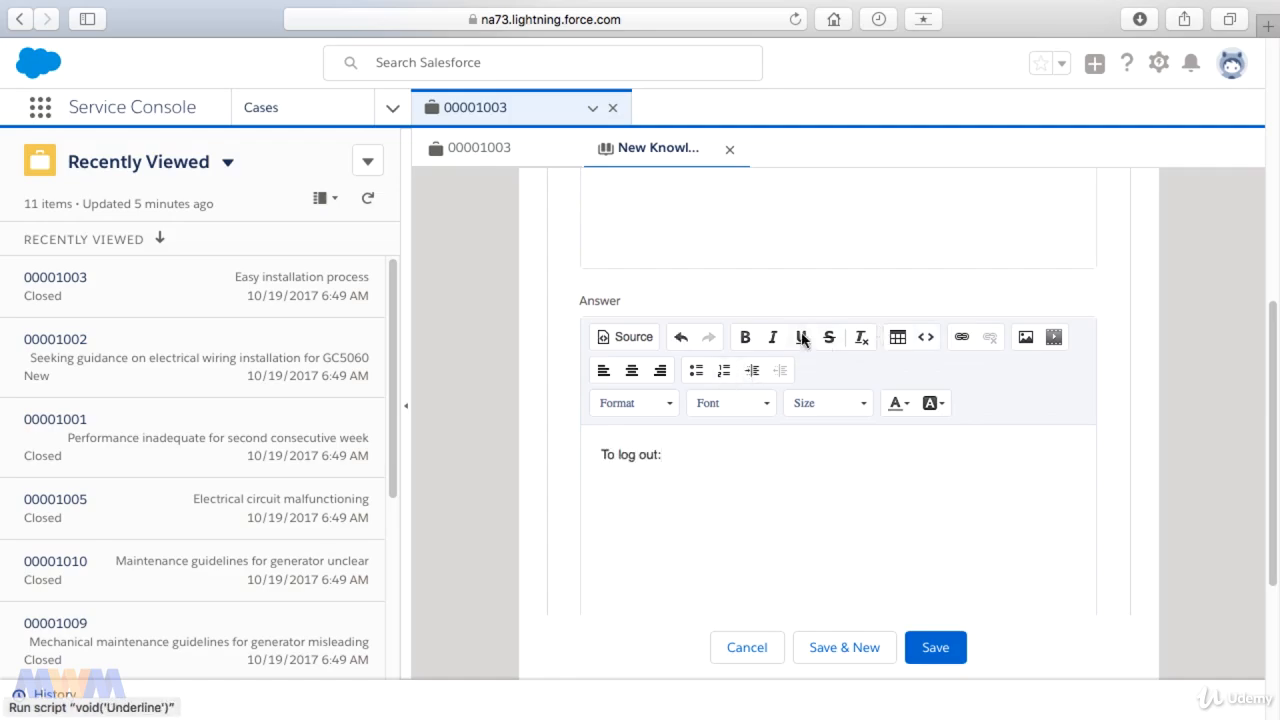
left_click(724, 371)
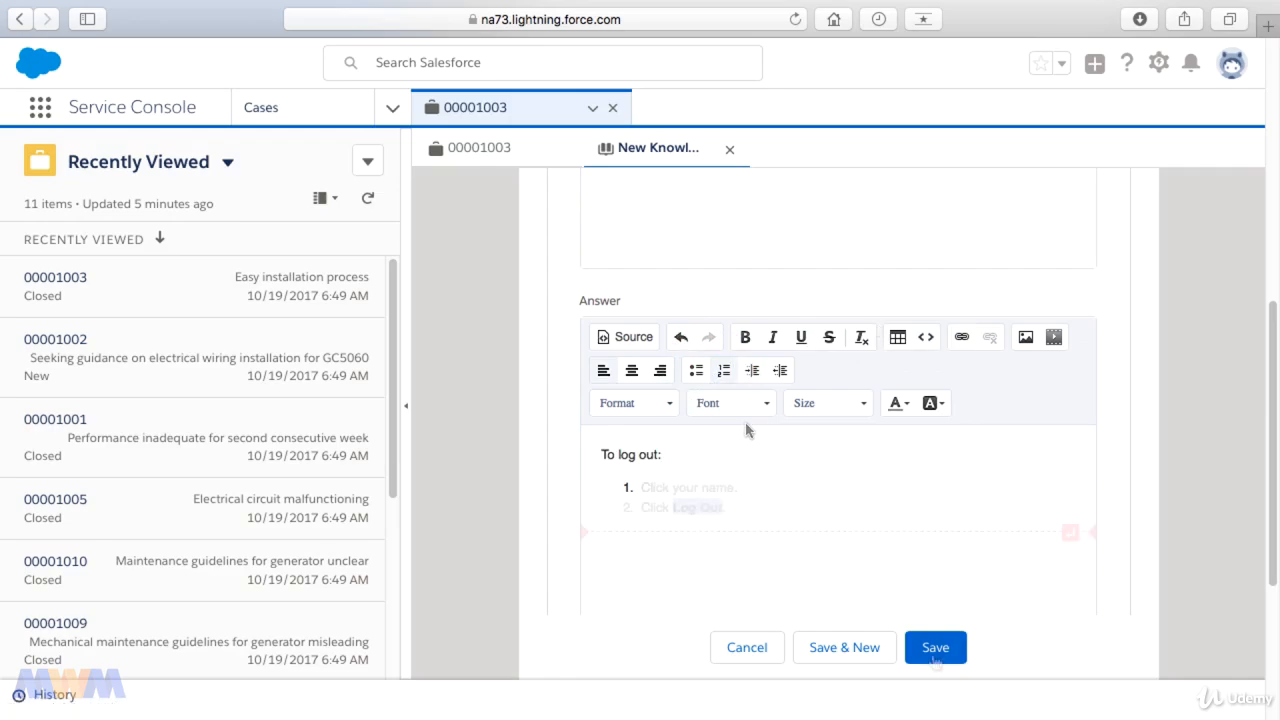
left_click(934, 648)
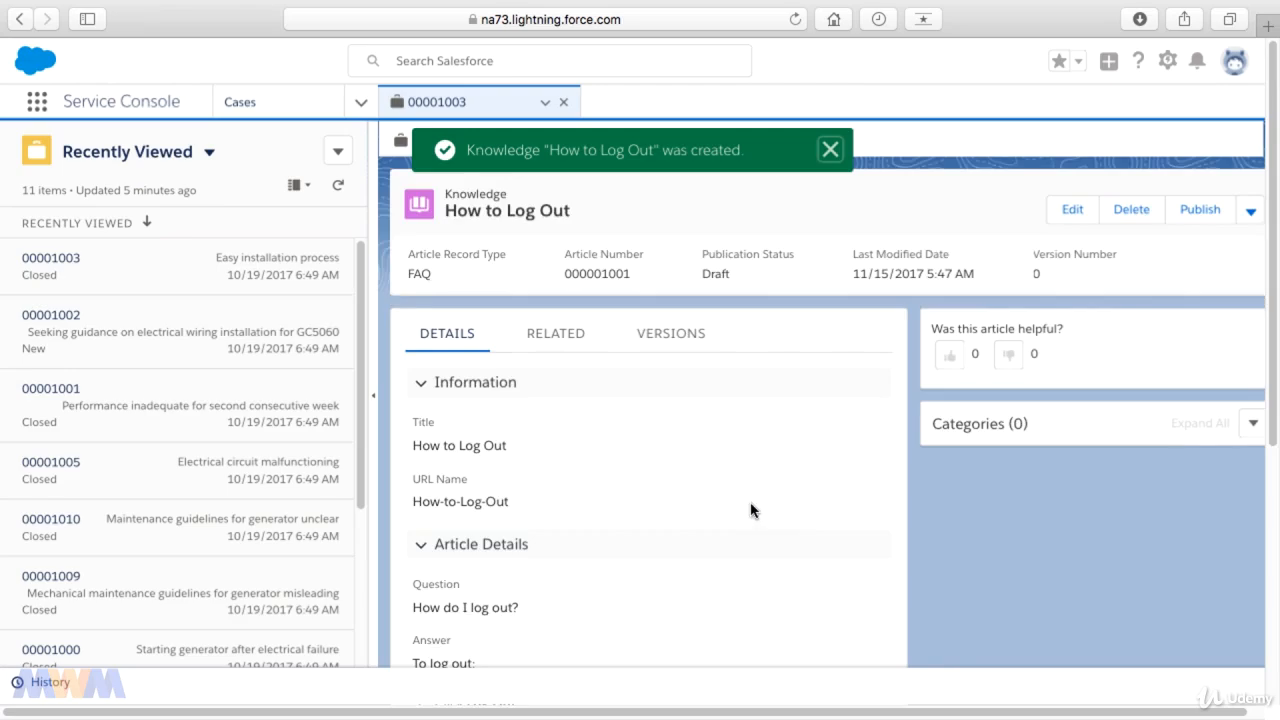
Review the saved article's details, related lists and version history, and open its draft version.
scroll(688, 448, "down", 1)
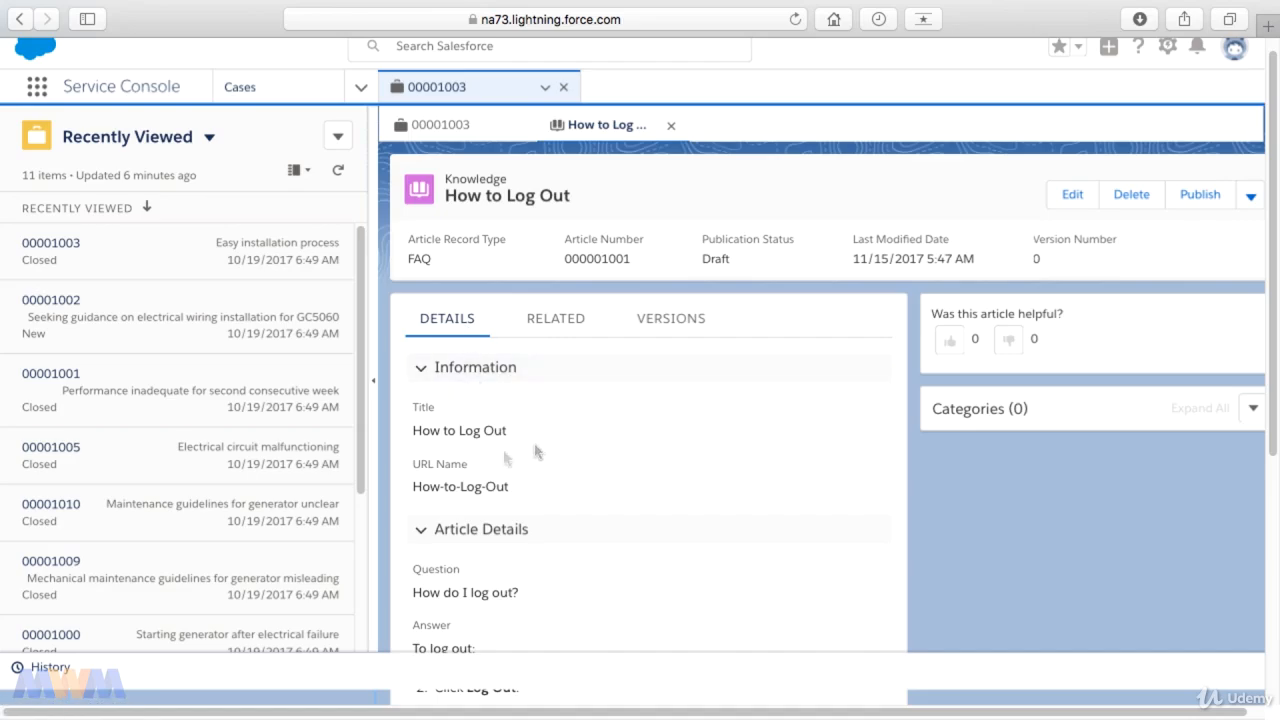
scroll(520, 460, "down", 1)
scroll(520, 462, "down", 2)
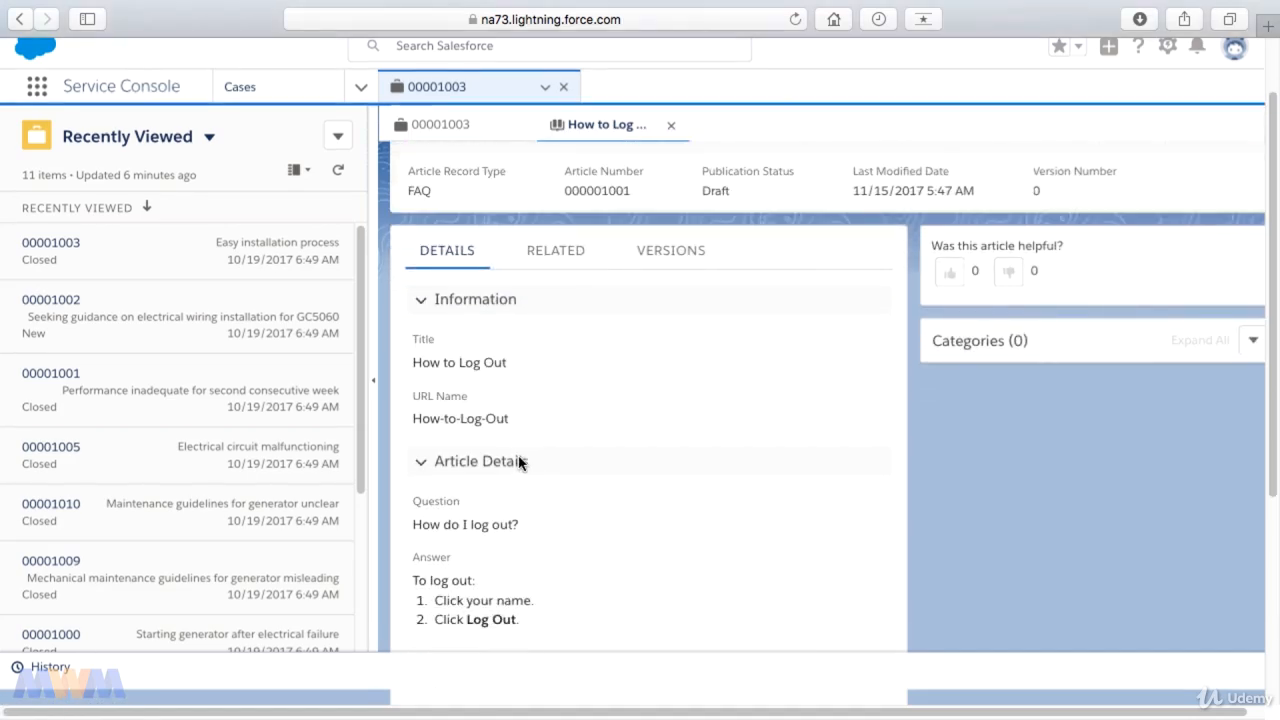
left_click(553, 258)
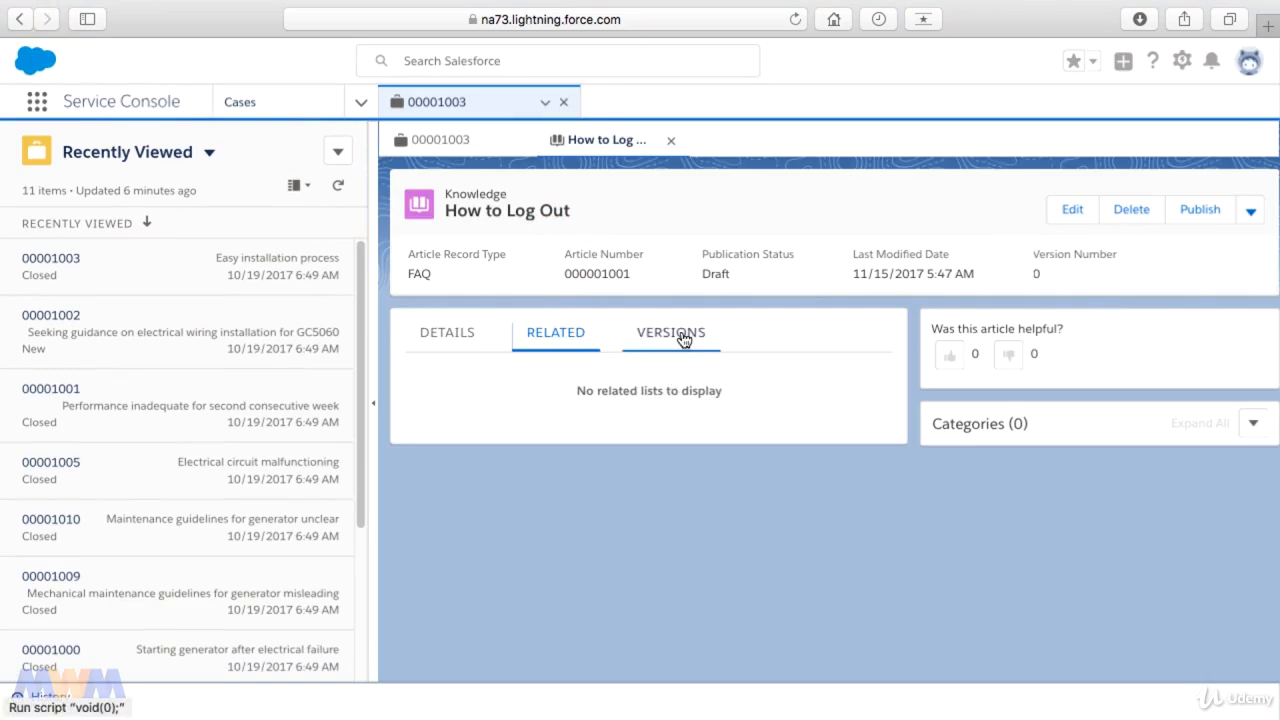
left_click(684, 336)
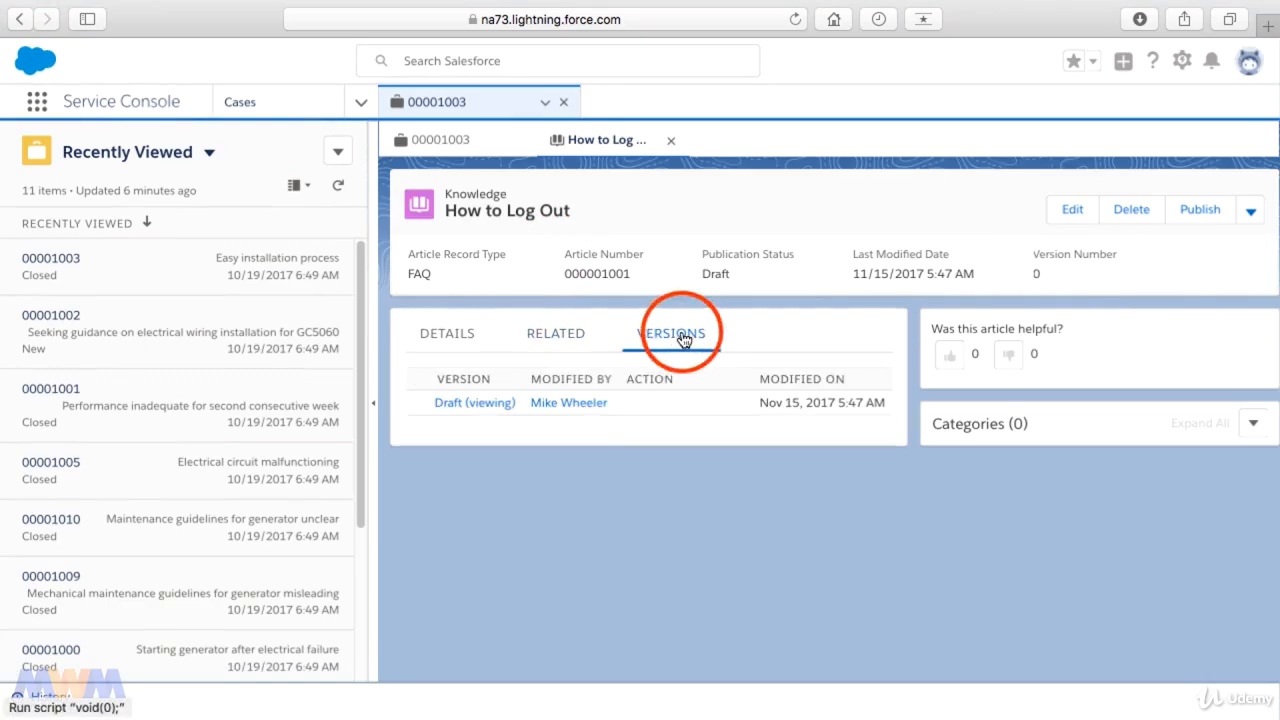
left_click(500, 410)
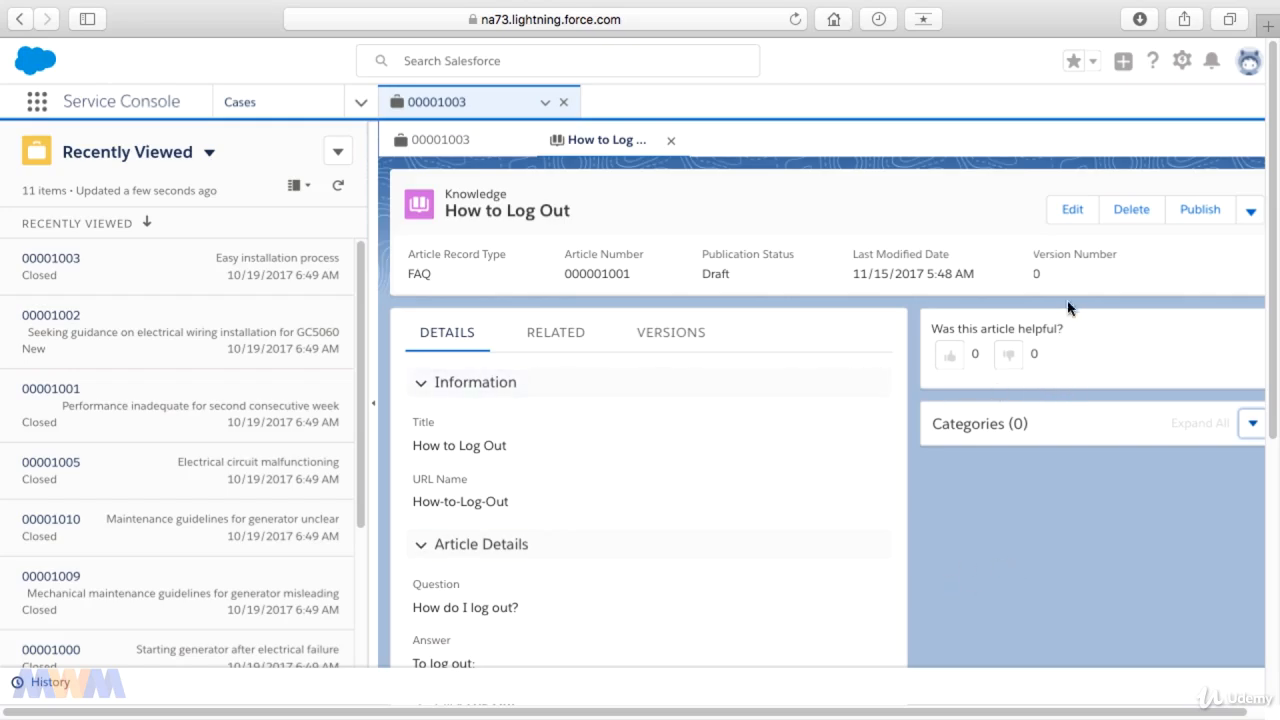
Edit the article so its answer includes a third numbered step, "Close your browser.", and save it.
left_click(1073, 212)
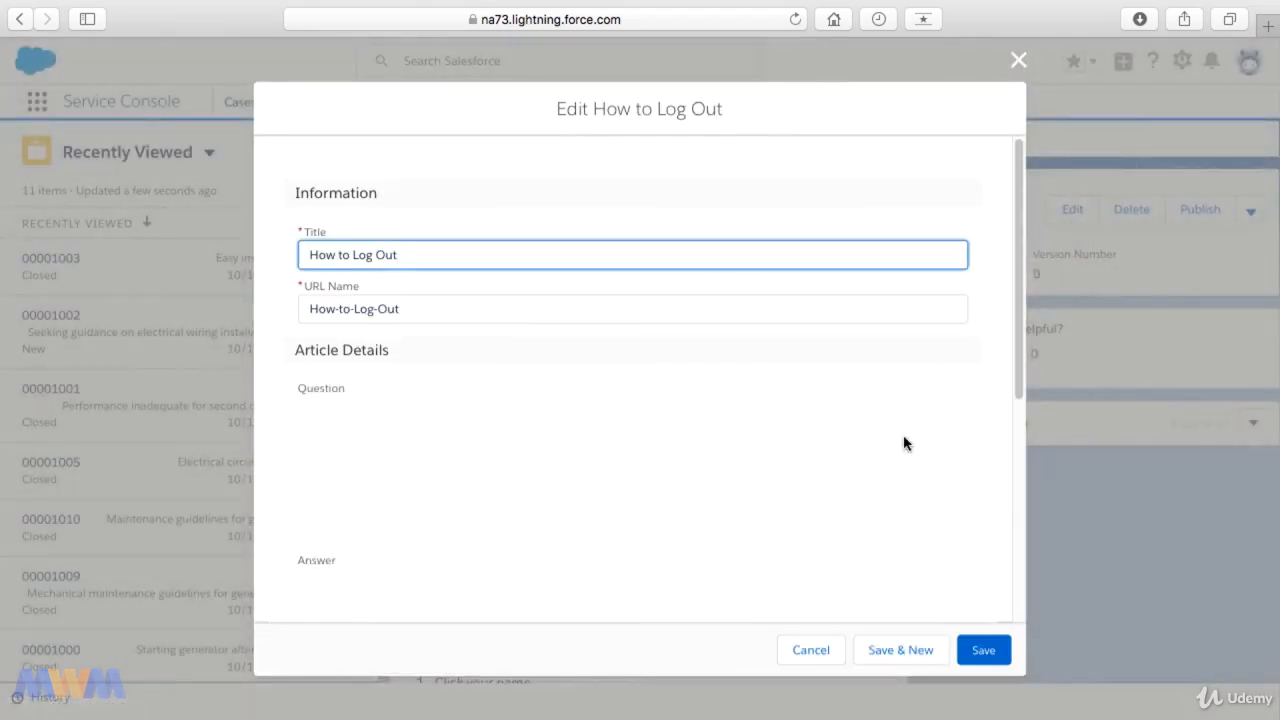
scroll(808, 467, "down", 5)
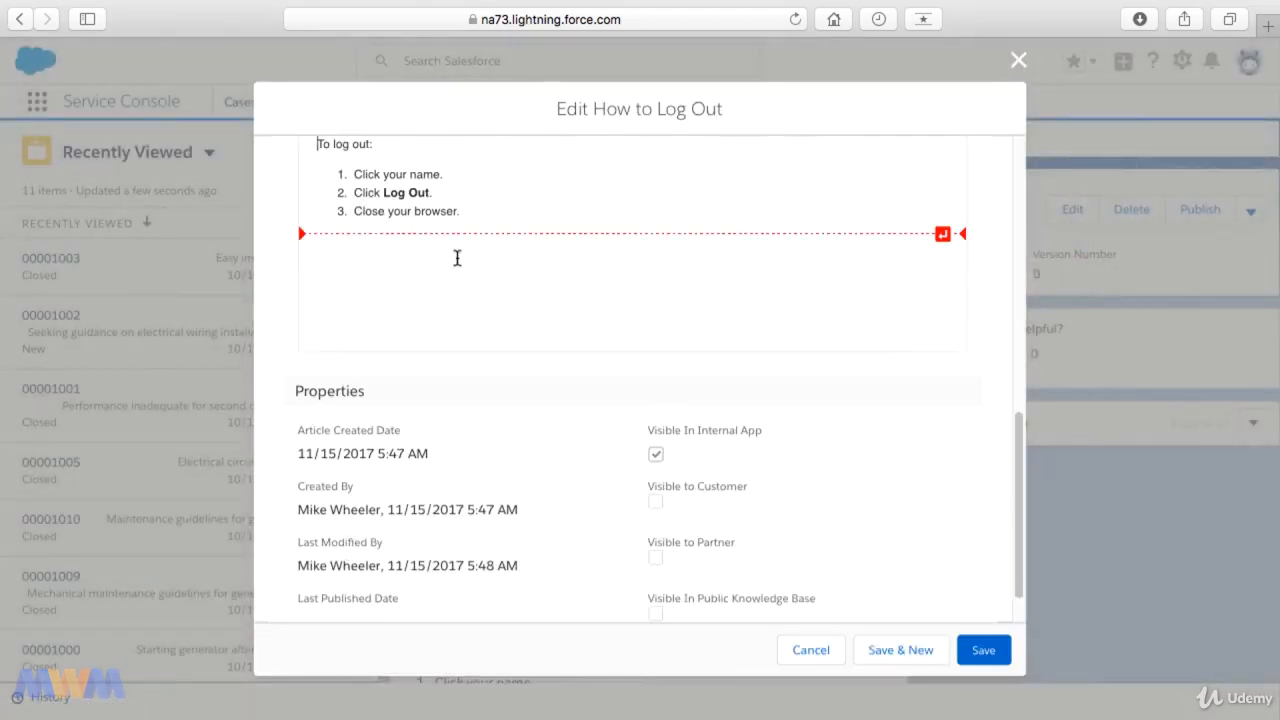
left_click(984, 652)
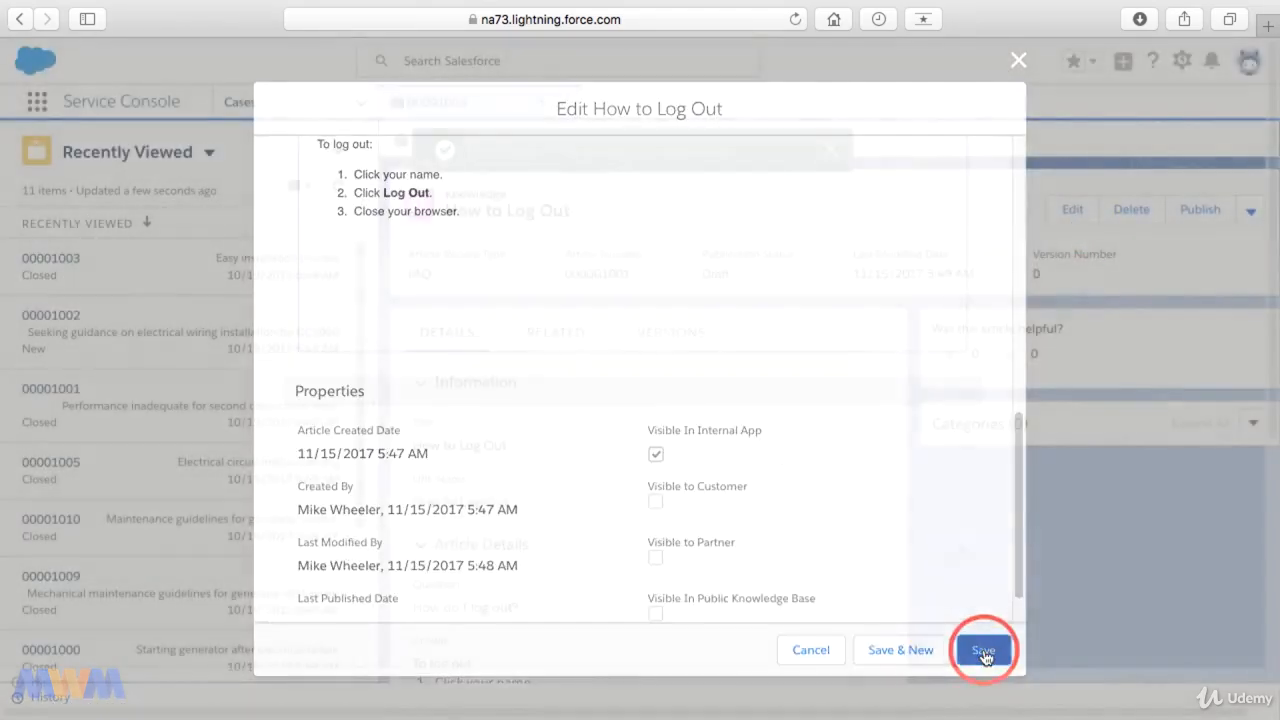
Make the article visible to customers, to partners and in the public knowledge base, and save it.
left_click(1062, 210)
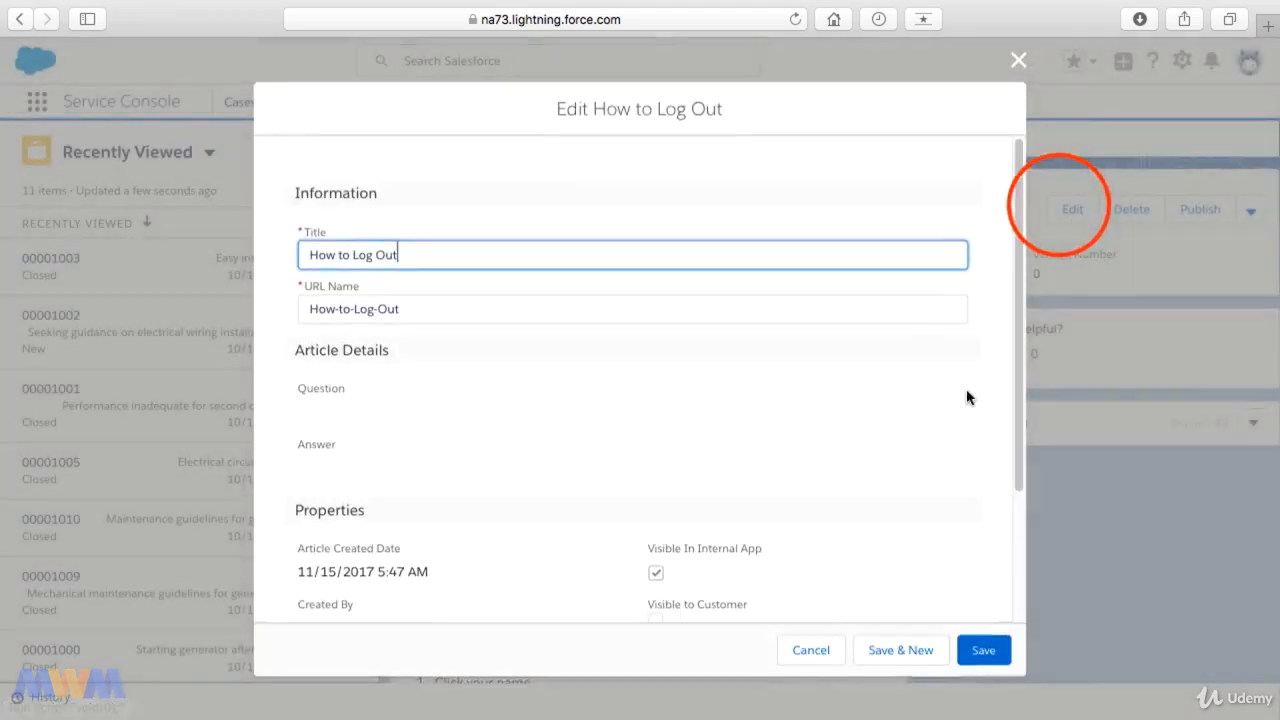
scroll(894, 475, "down", 5)
scroll(892, 488, "down", 3)
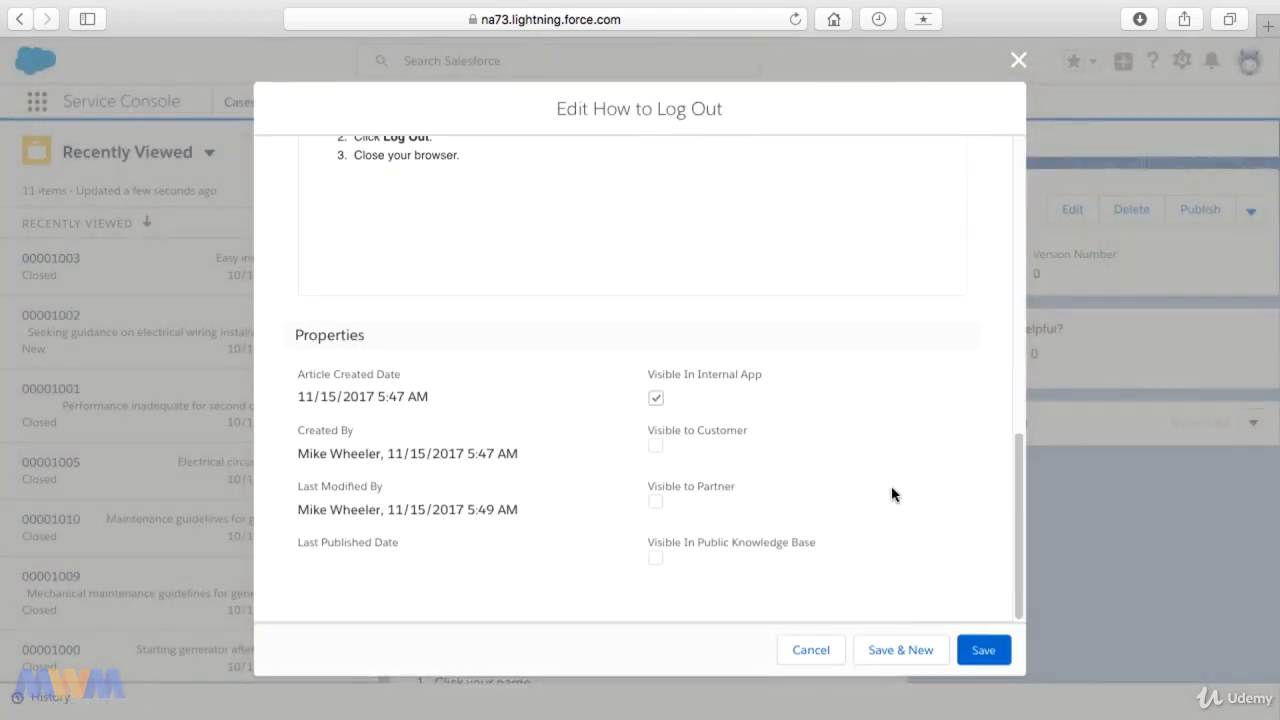
left_click(656, 446)
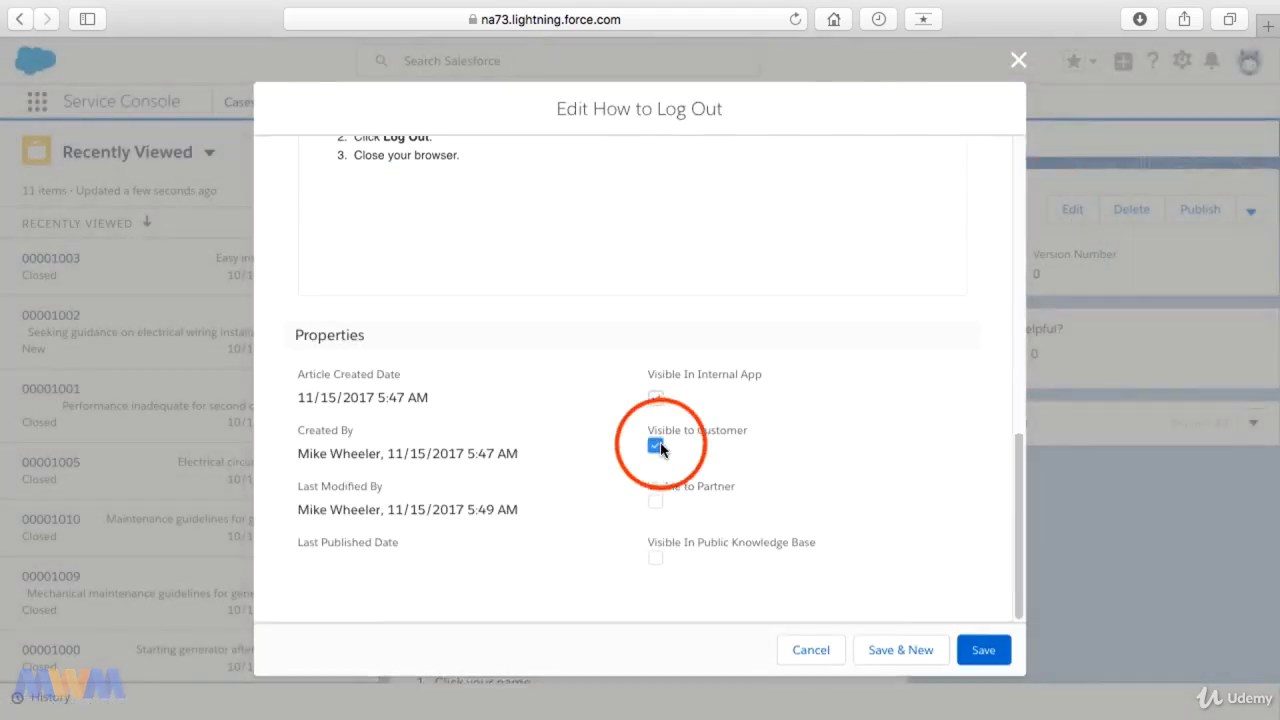
left_click(655, 502)
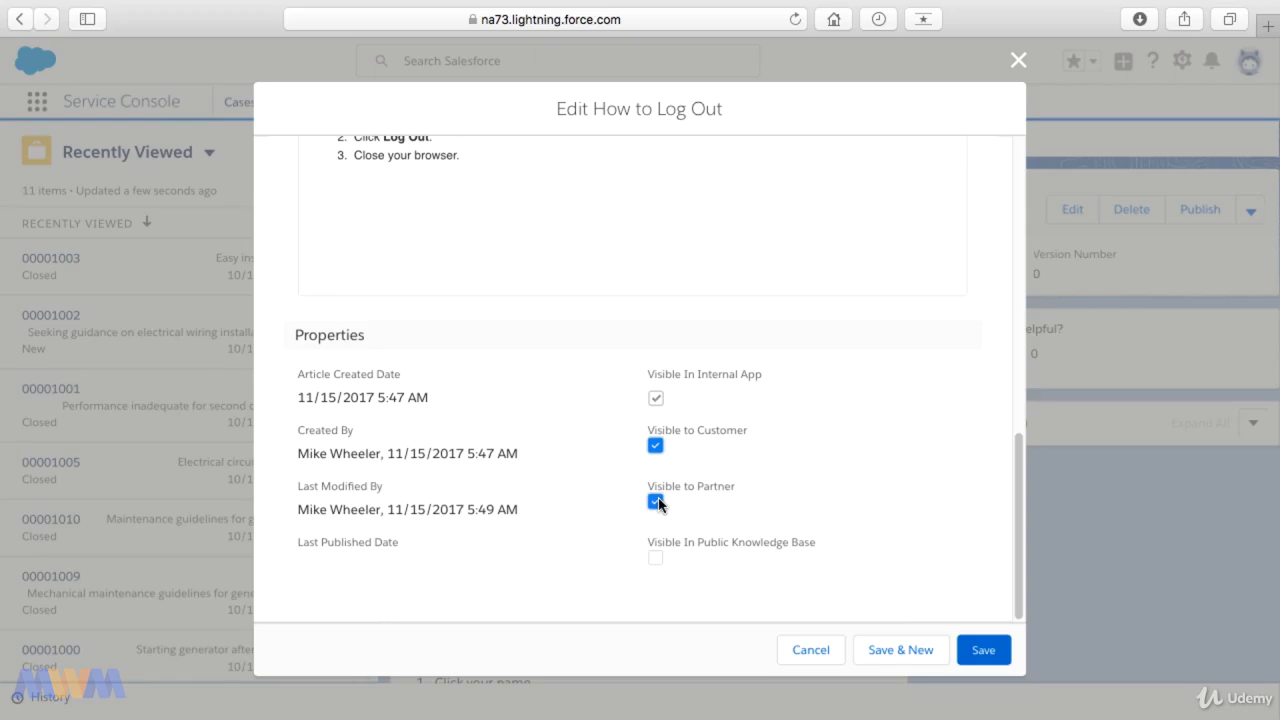
left_click(655, 562)
left_click(980, 651)
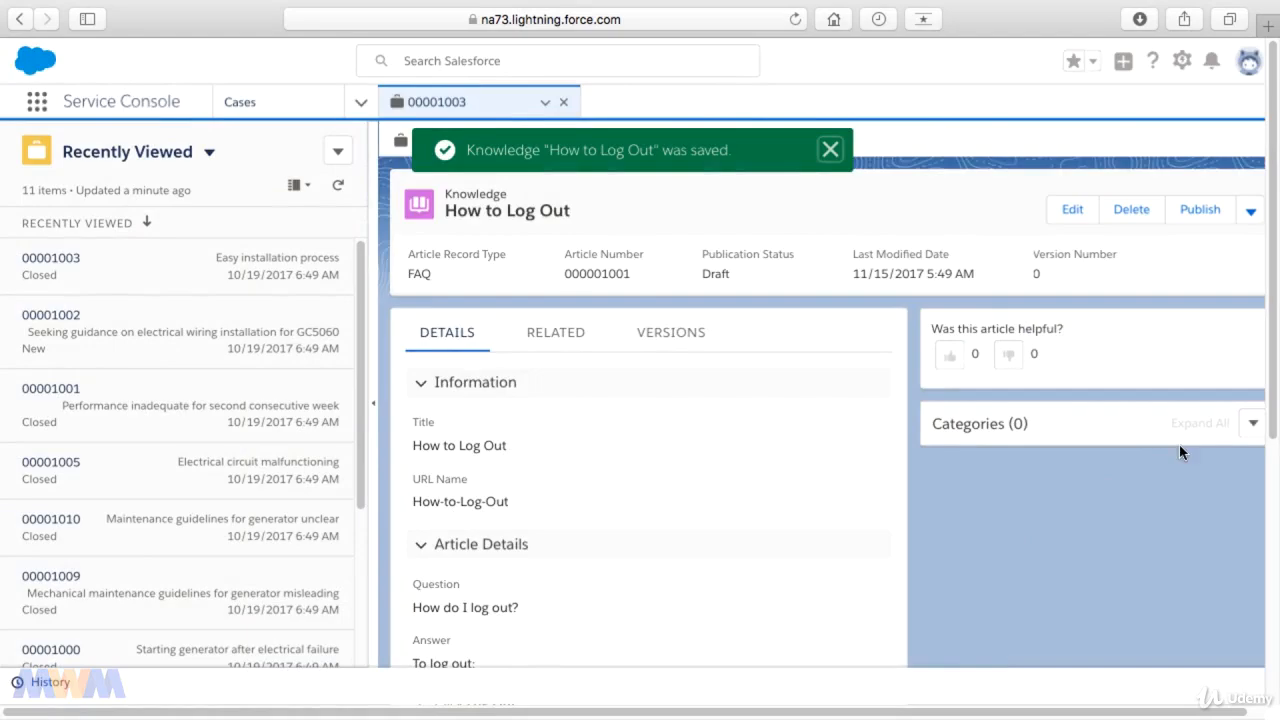
Assign the All Sales Regions data category to the article and save the category selection.
left_click(1252, 423)
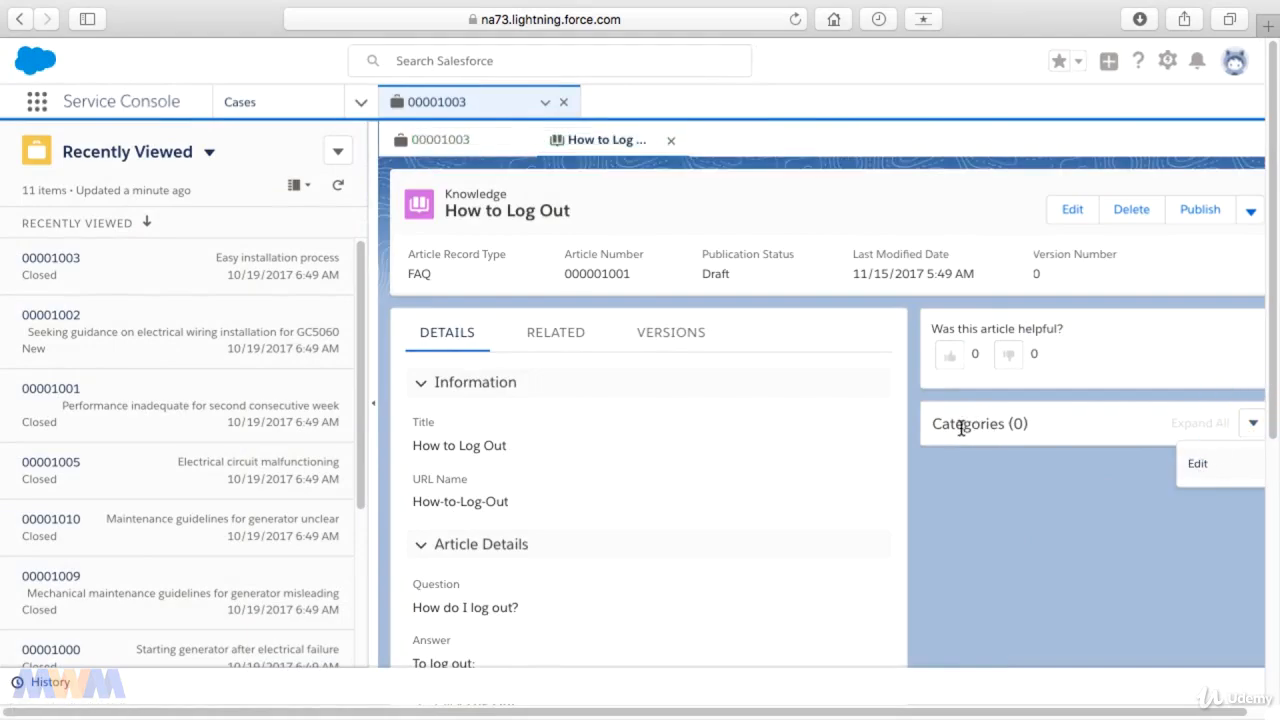
left_click(1192, 464)
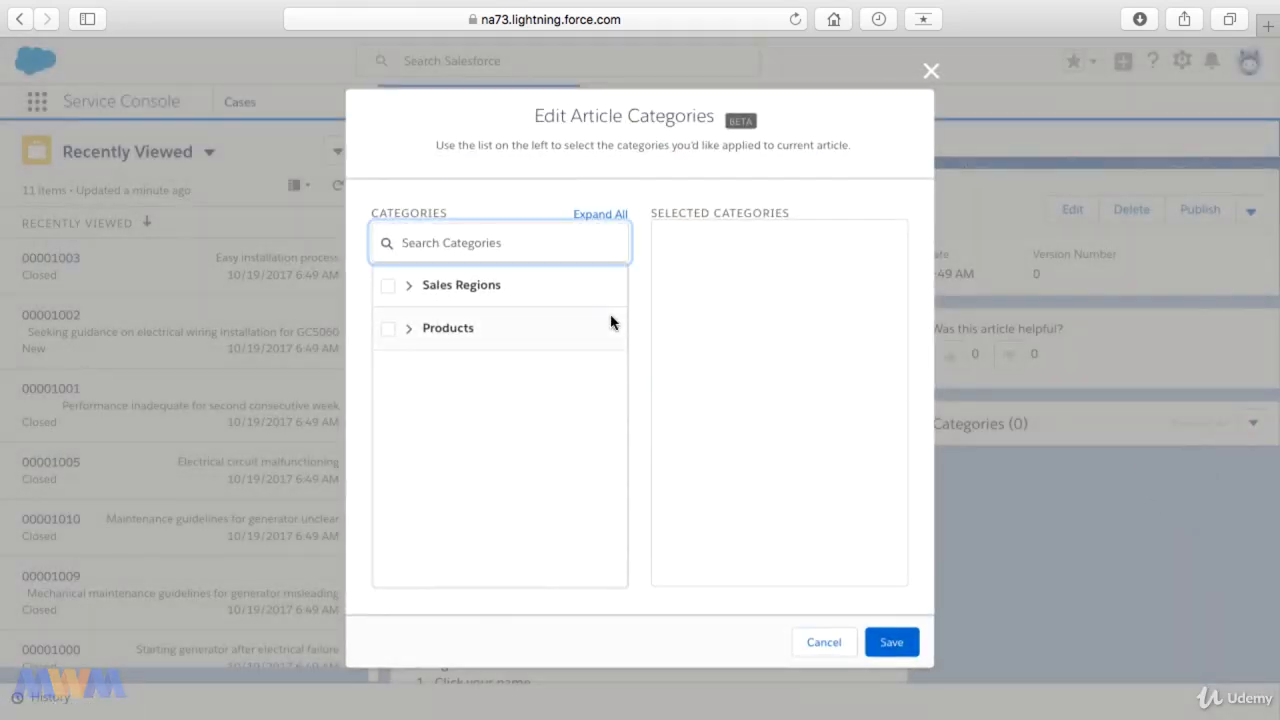
left_click(409, 287)
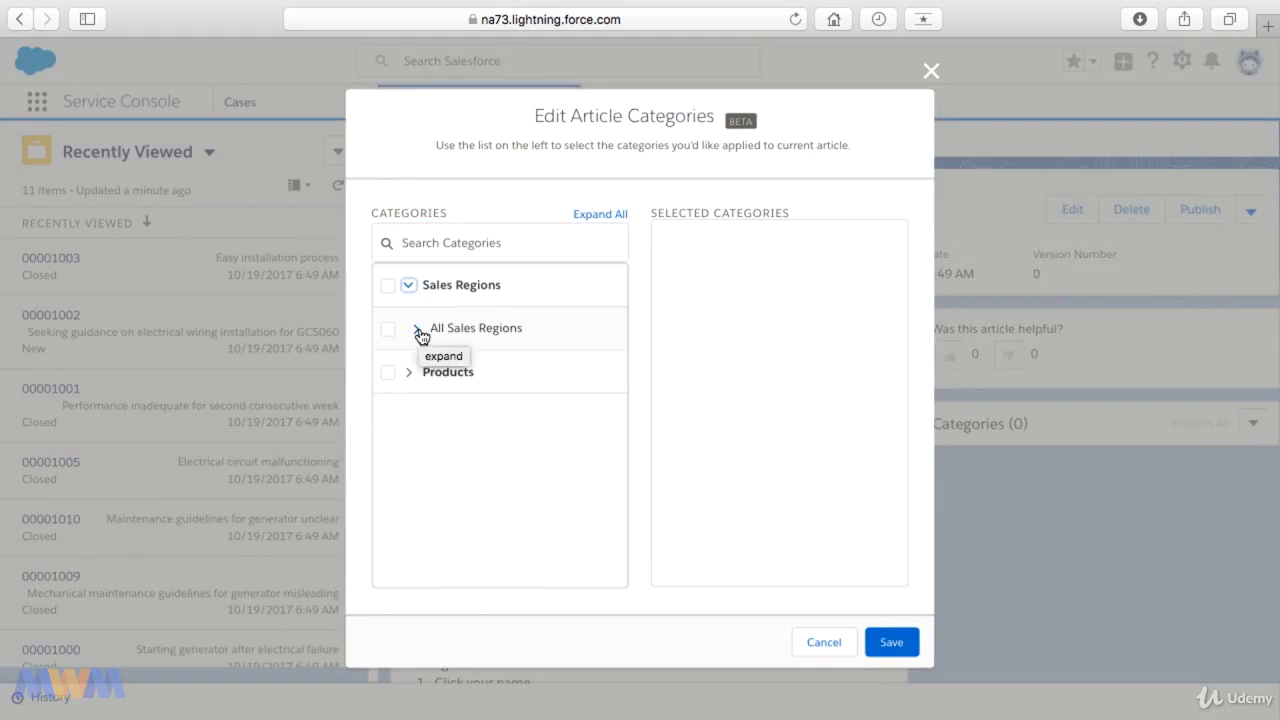
left_click(419, 331)
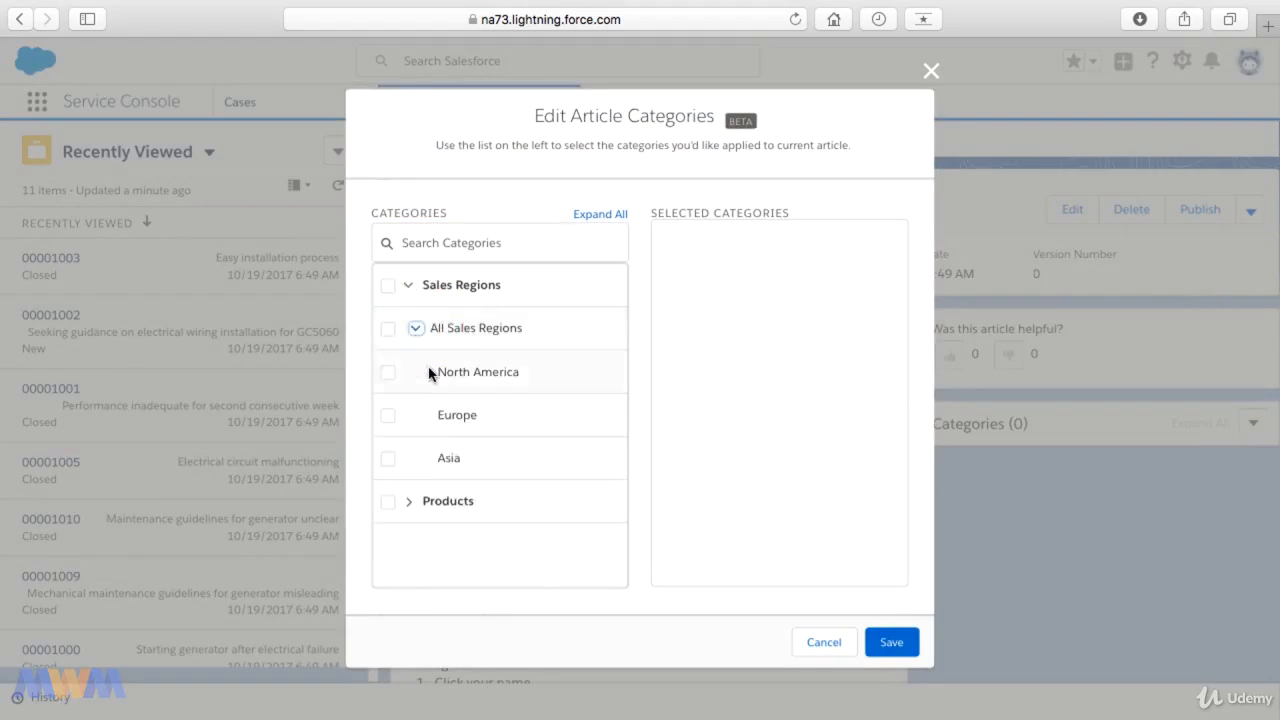
left_click(408, 502)
left_click(416, 547)
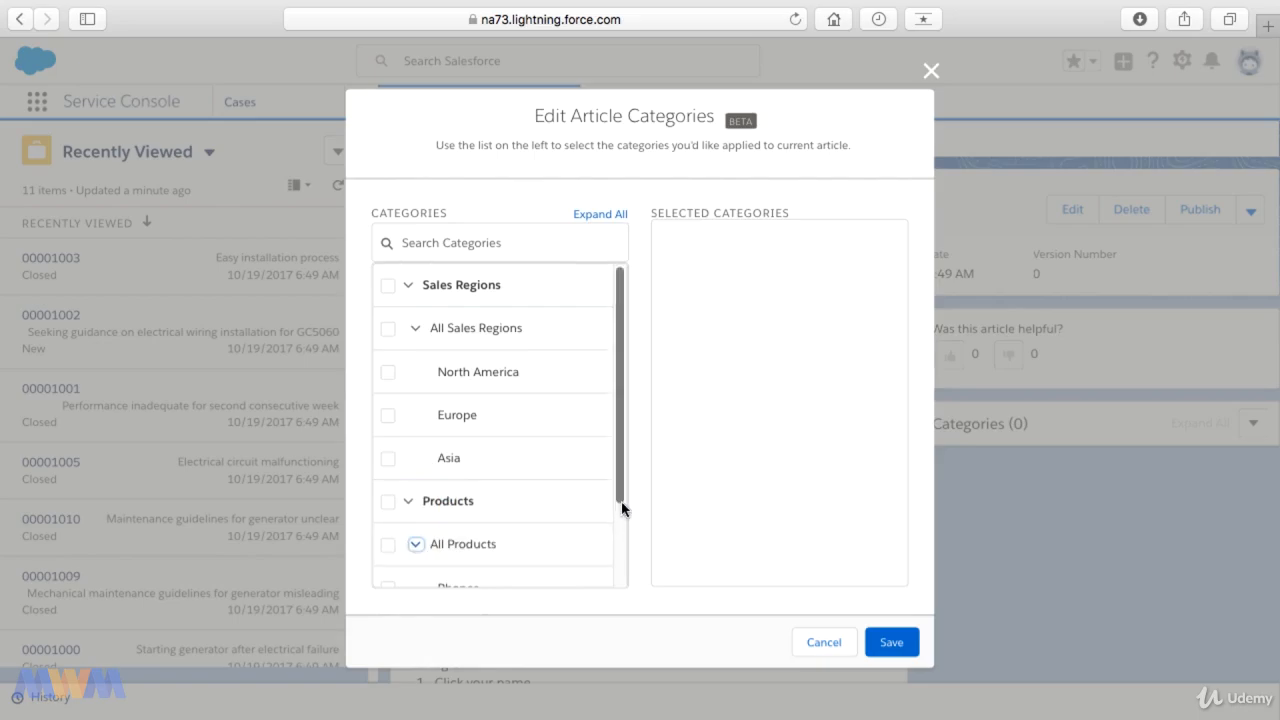
mouse_move(621, 501)
left_mouse_down()
mouse_move(618, 582)
mouse_move(623, 491)
left_mouse_up()
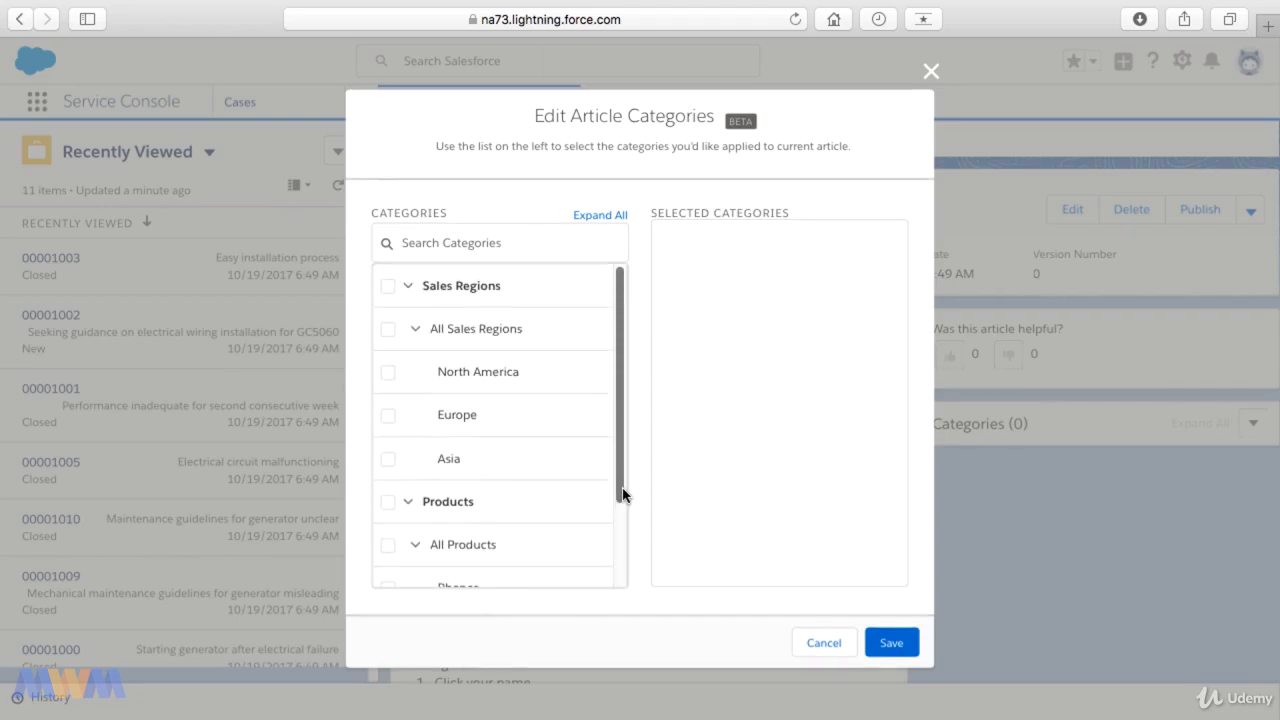
left_click(389, 332)
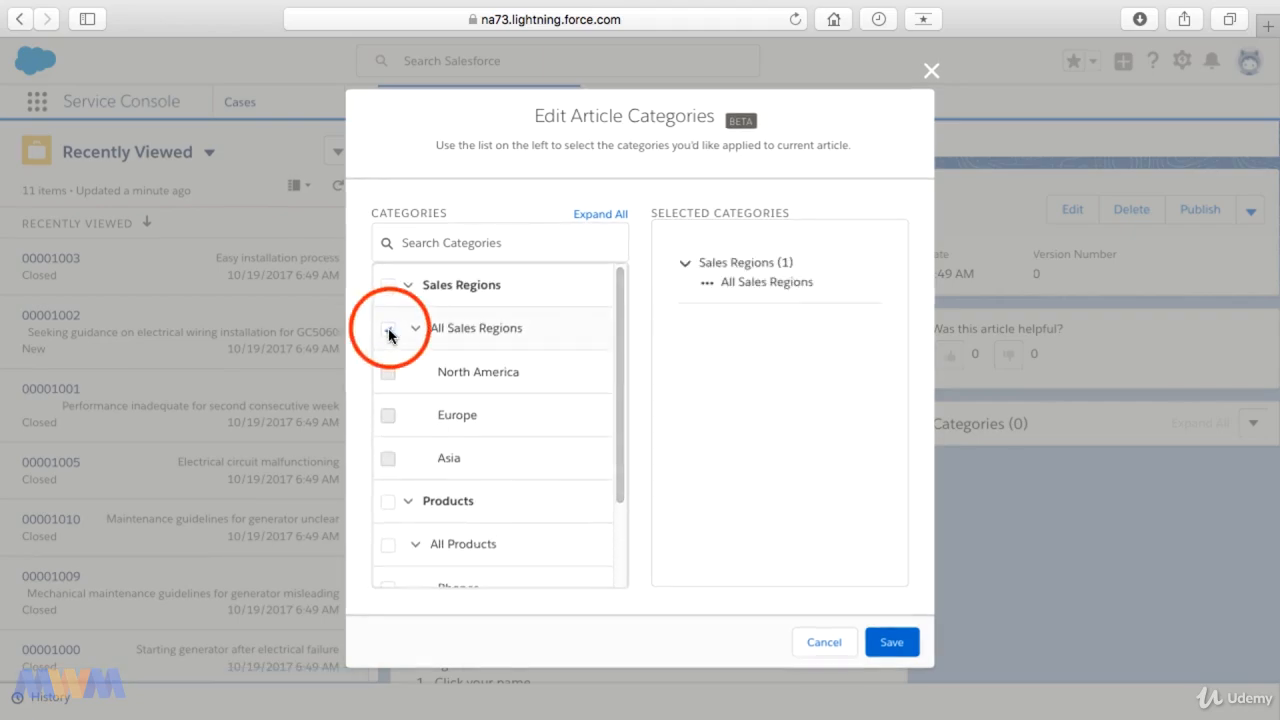
left_click(866, 641)
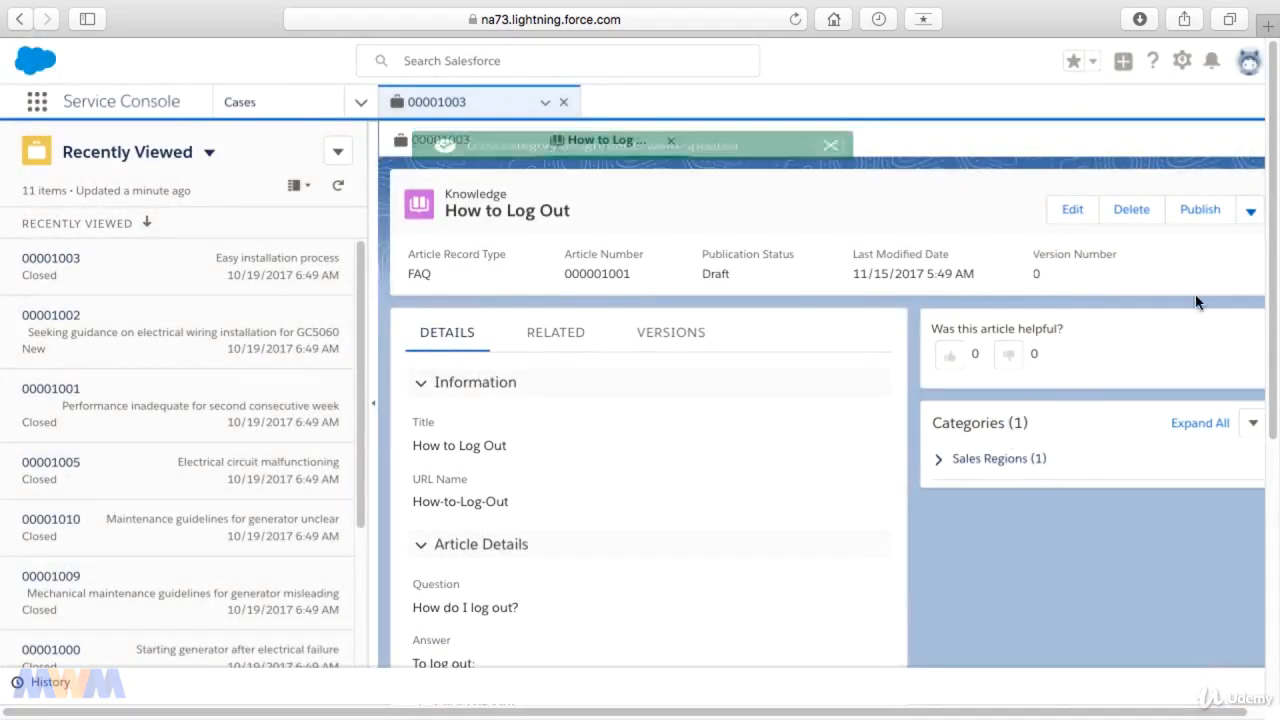
left_click(1249, 213)
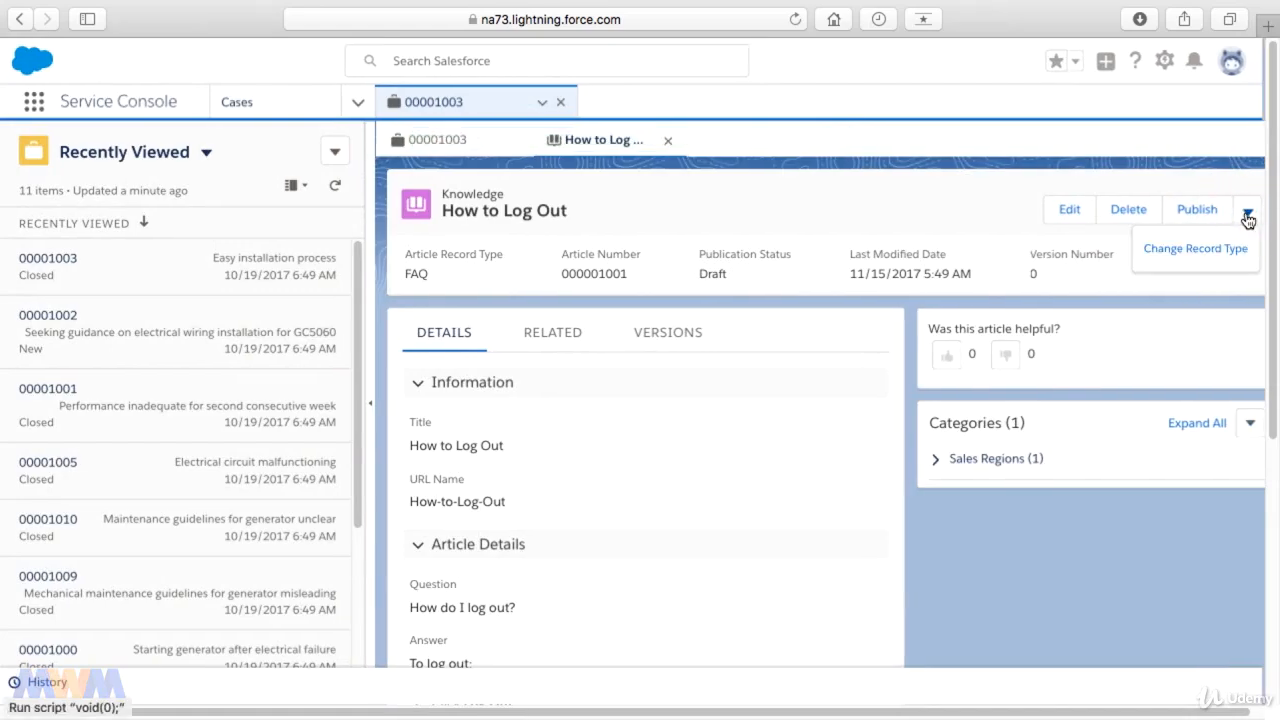
left_click(1188, 254)
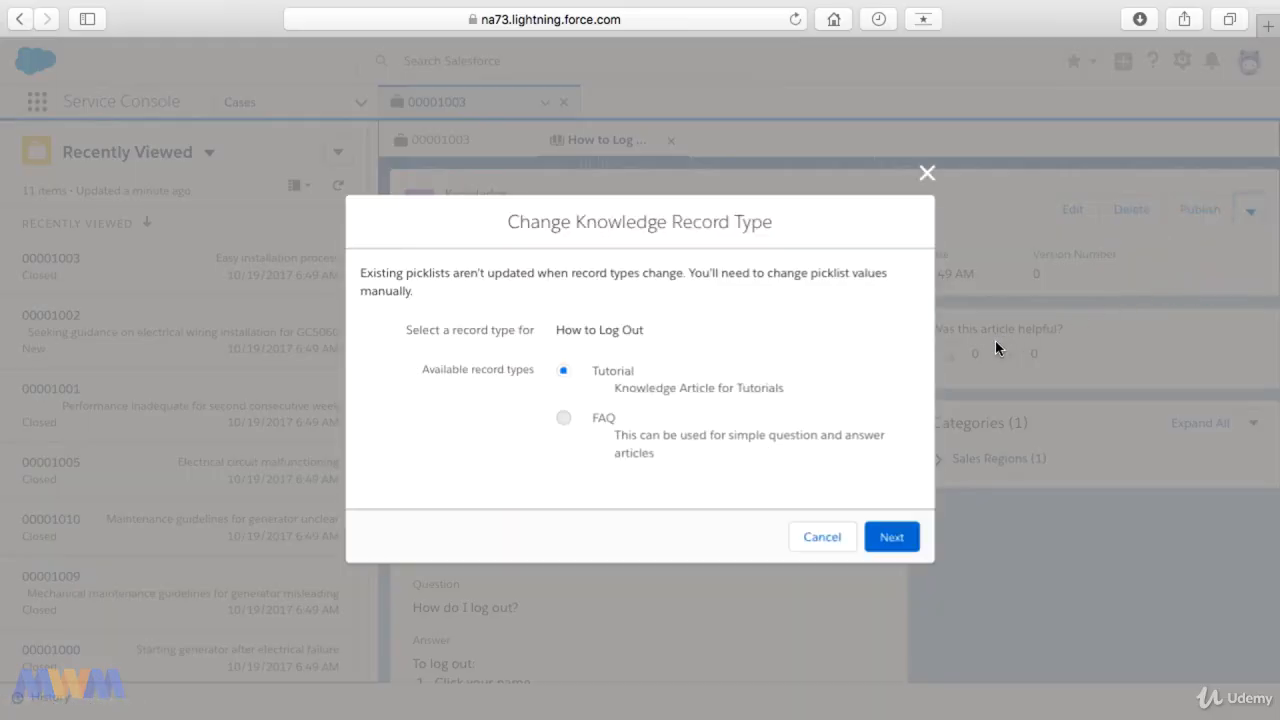
left_click(812, 537)
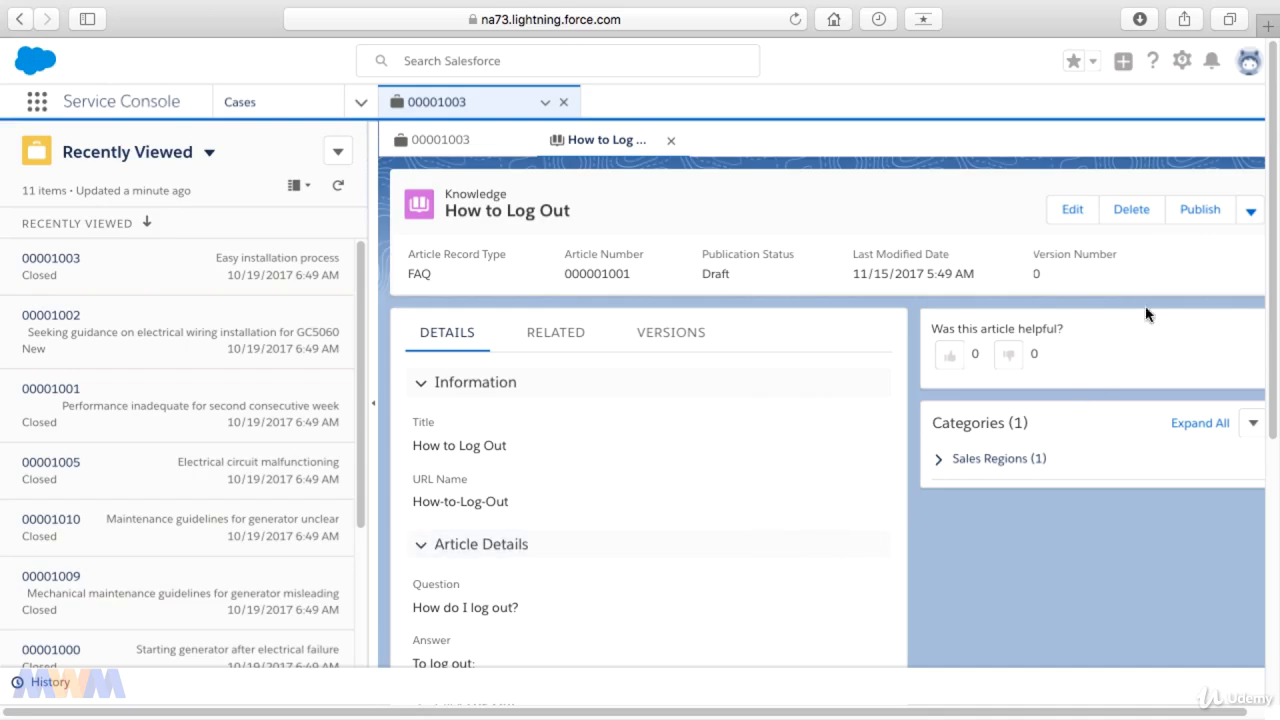
Try to schedule the article's publication for Nov 14, 2017.
left_click(1200, 212)
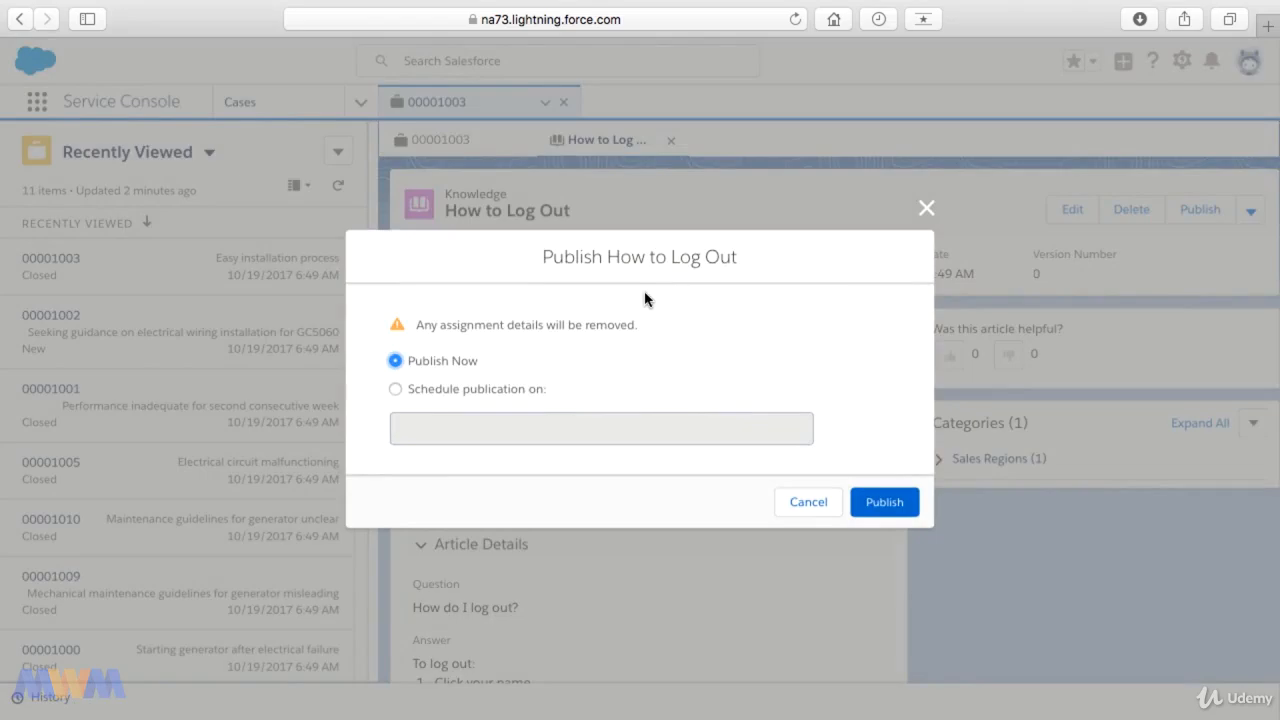
left_click(396, 390)
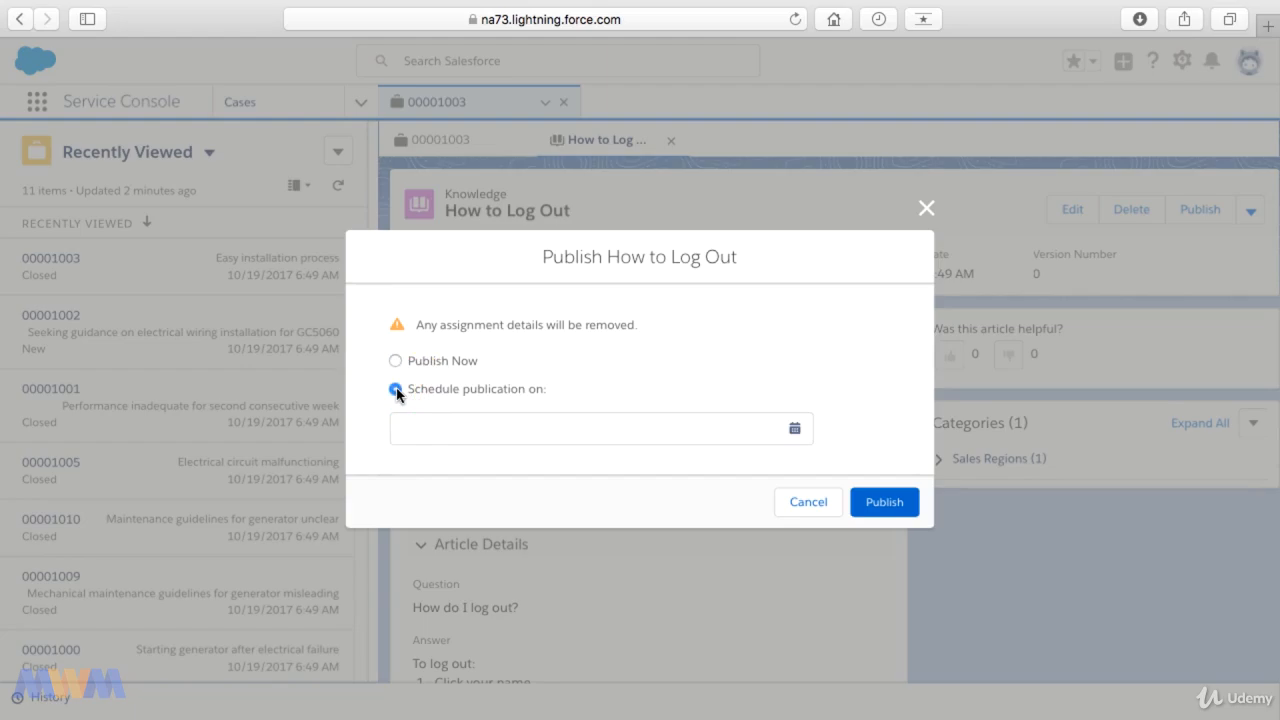
left_click(527, 428)
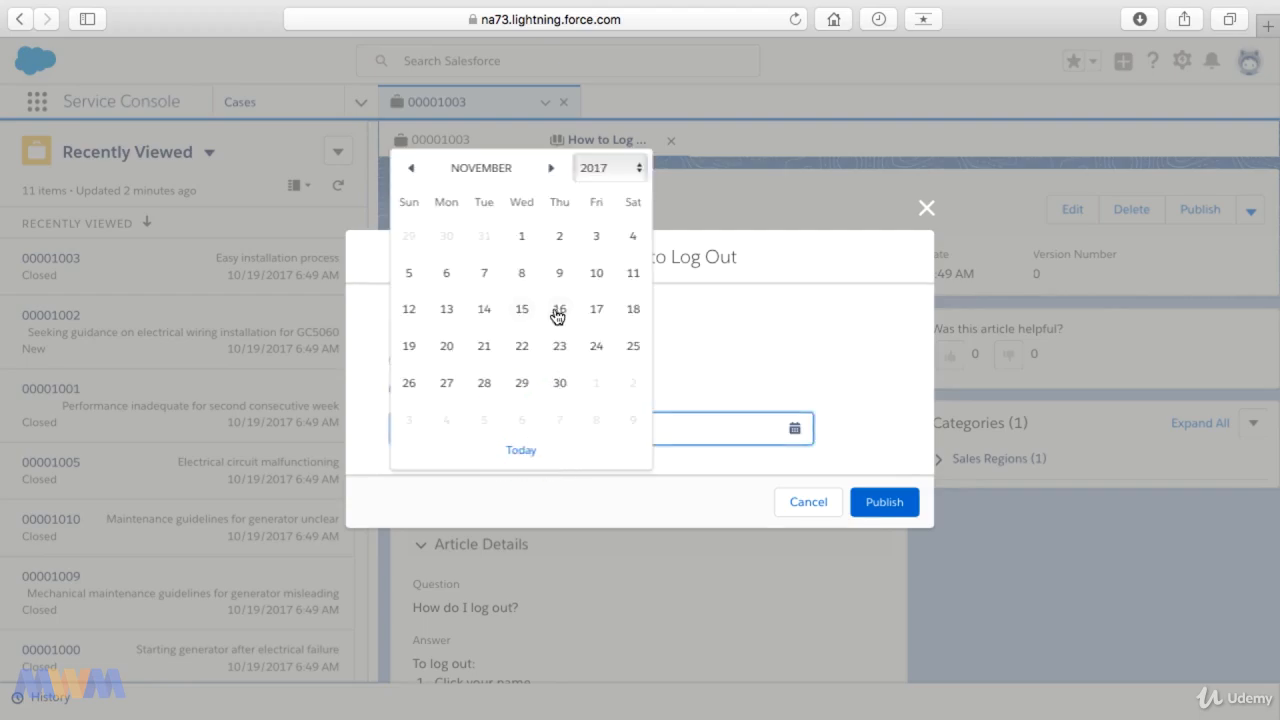
left_click(486, 314)
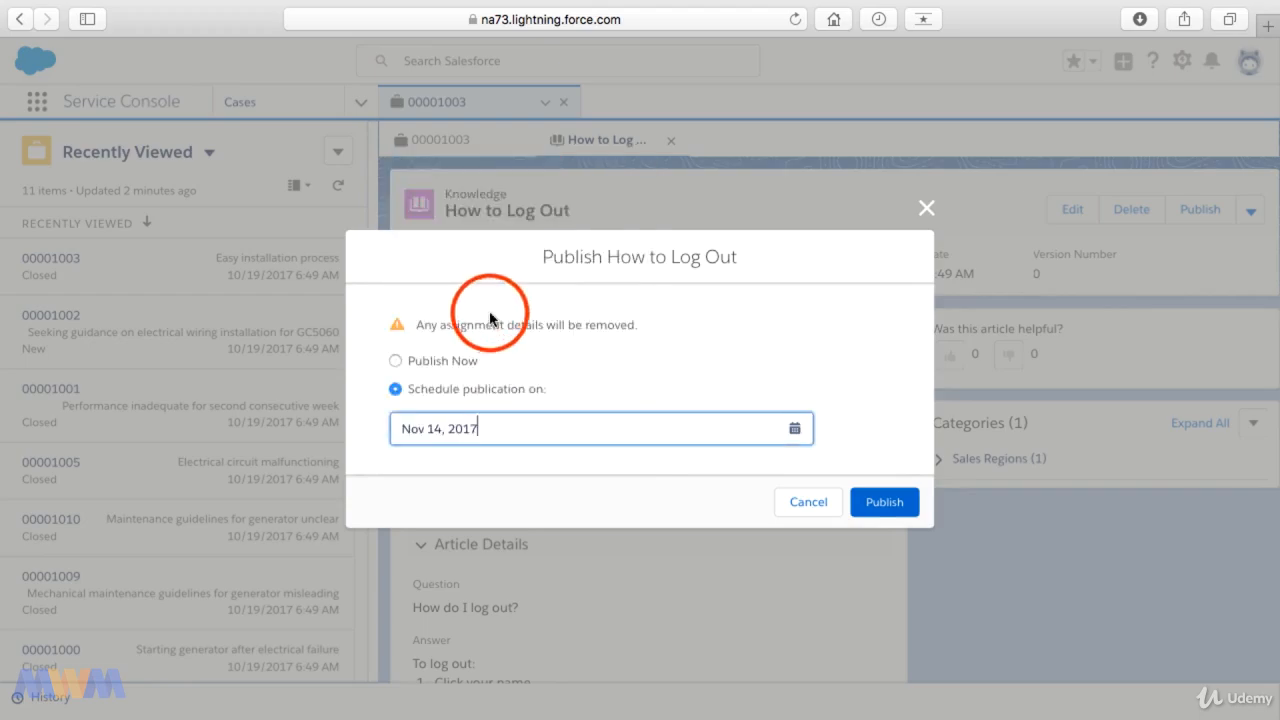
left_click(867, 508)
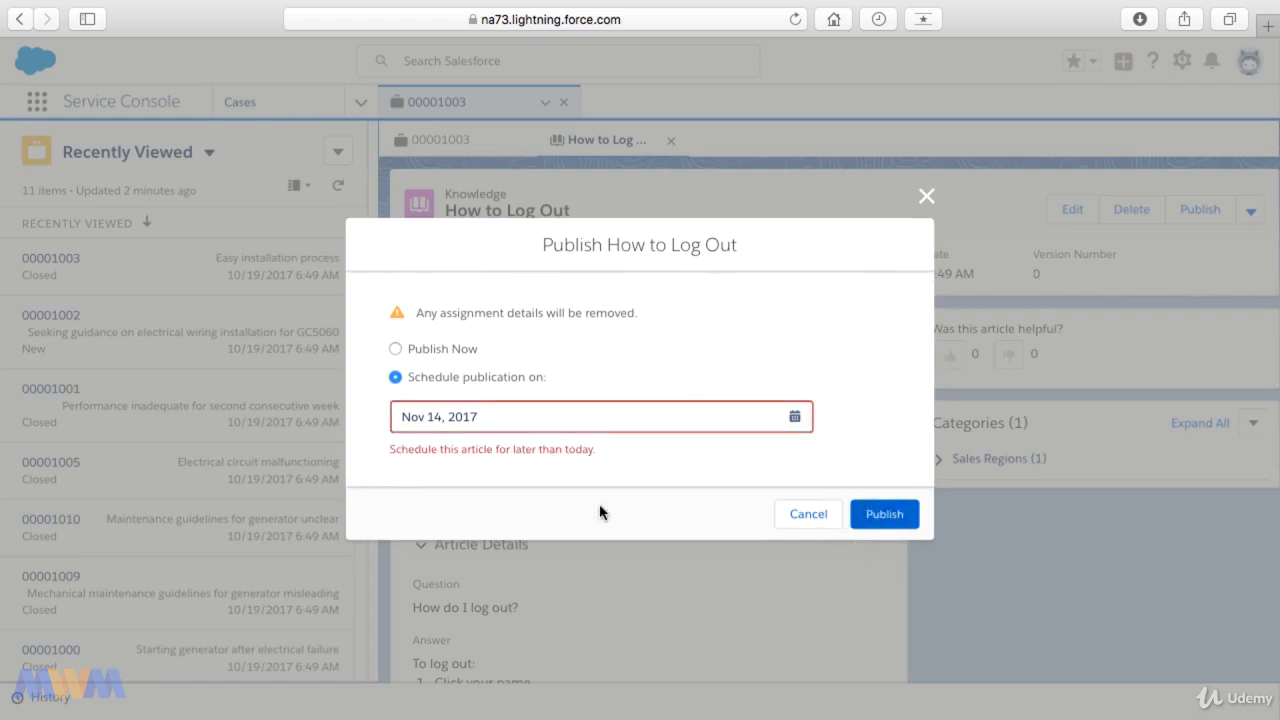
Change the scheduled publication date to Nov 16, 2017 and submit the schedule.
left_click(549, 418)
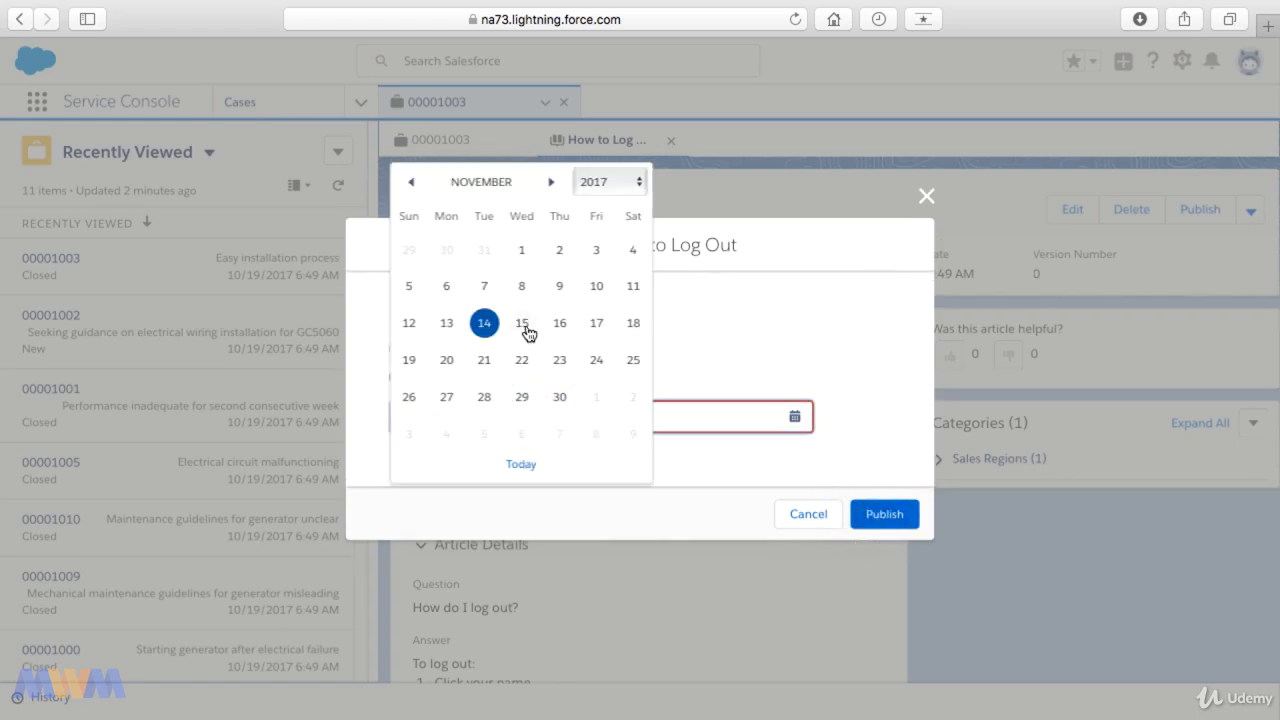
left_click(559, 322)
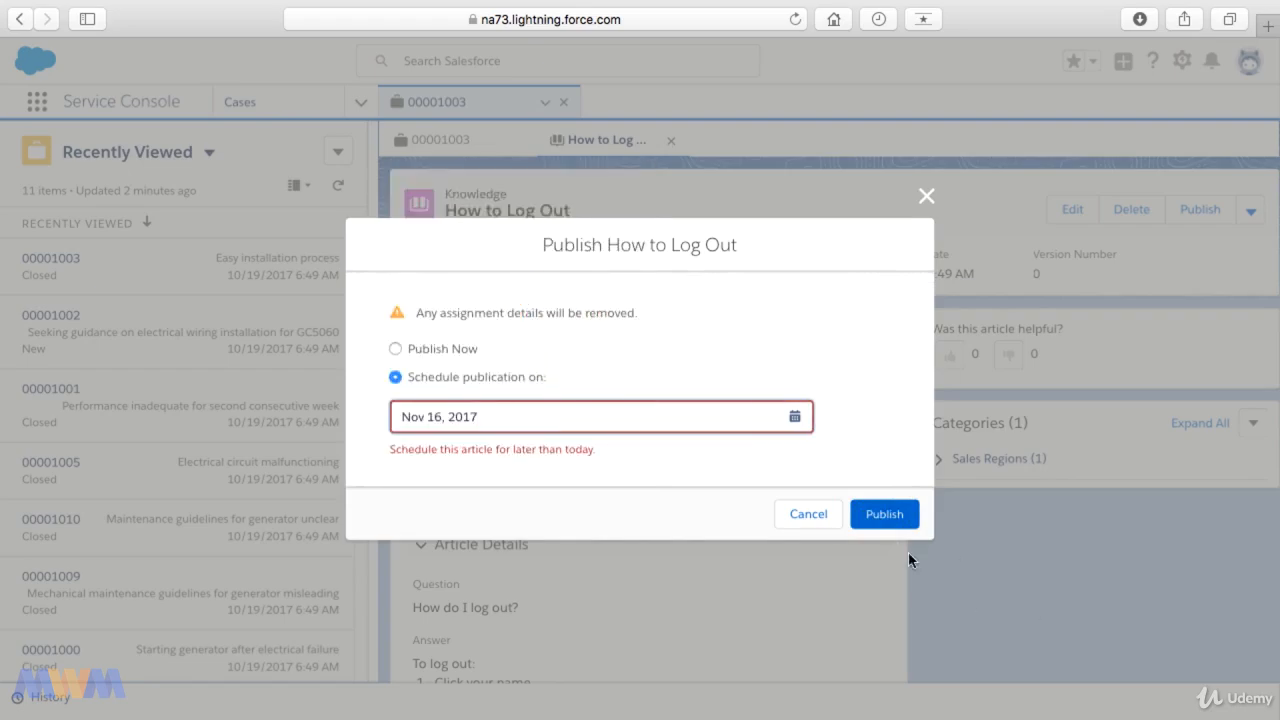
left_click(884, 514)
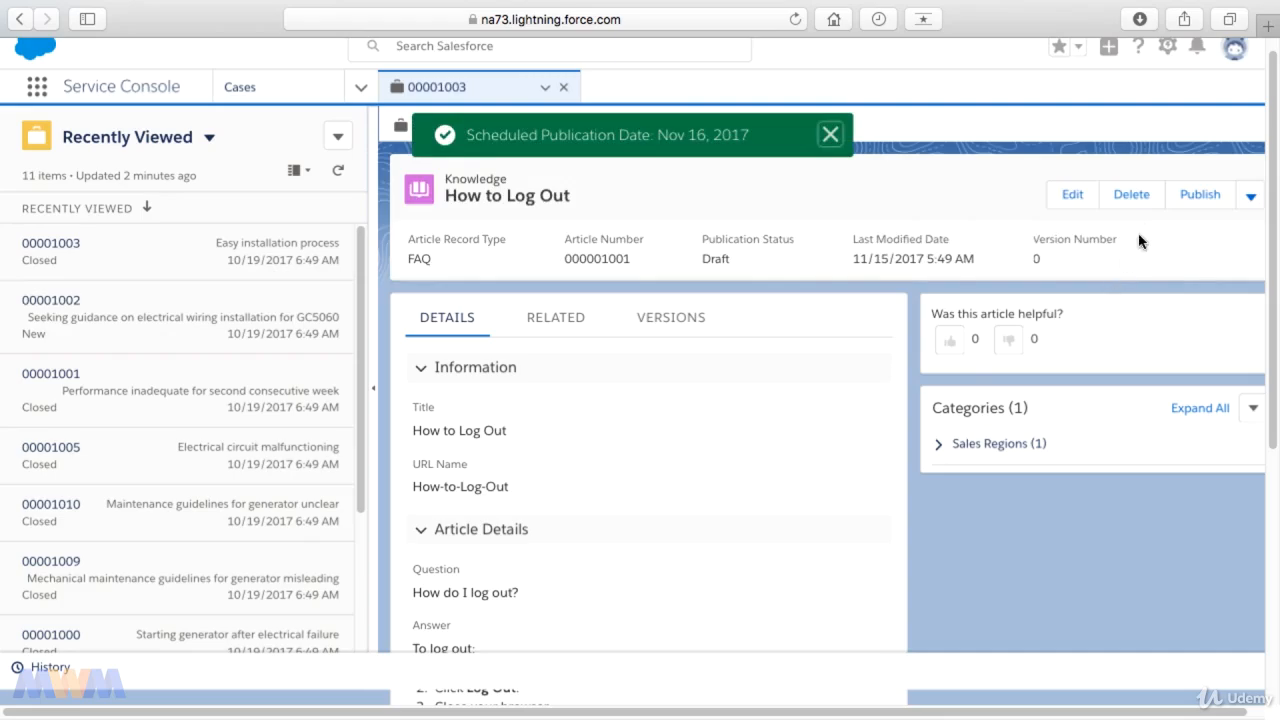
Publish the How to Log Out article immediately instead of on a scheduled date.
left_click(1222, 198)
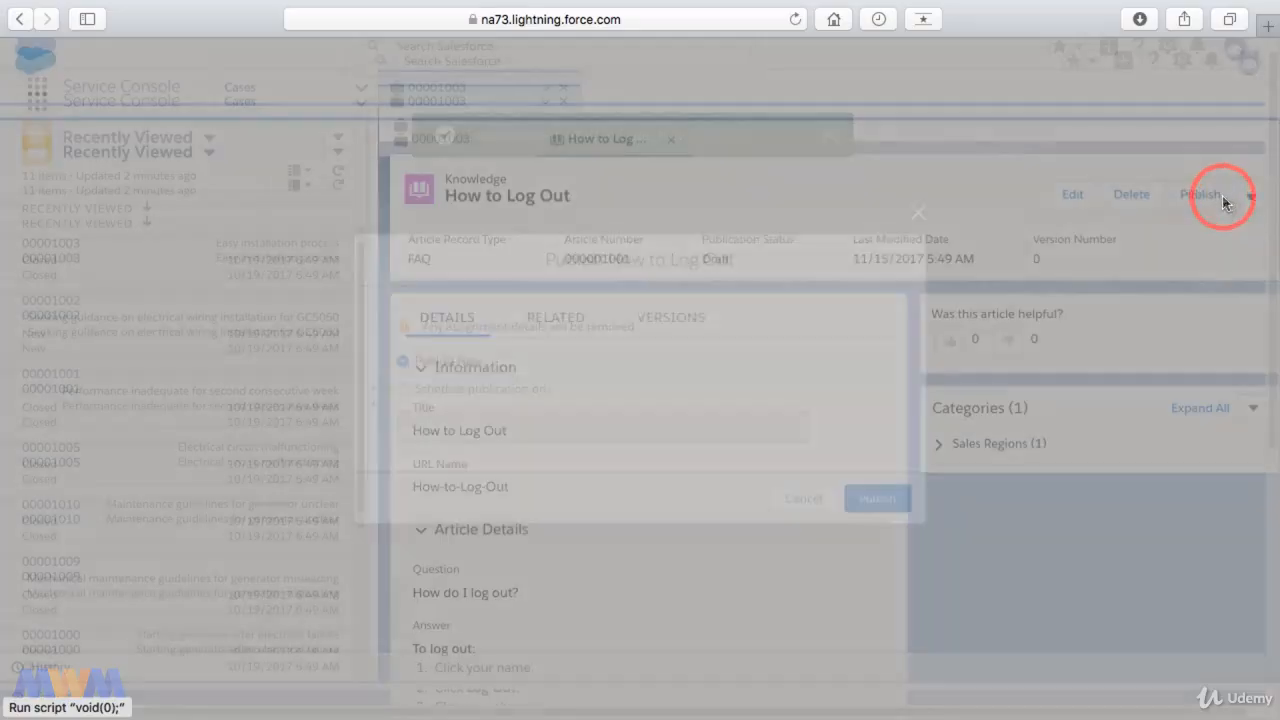
left_click(393, 390)
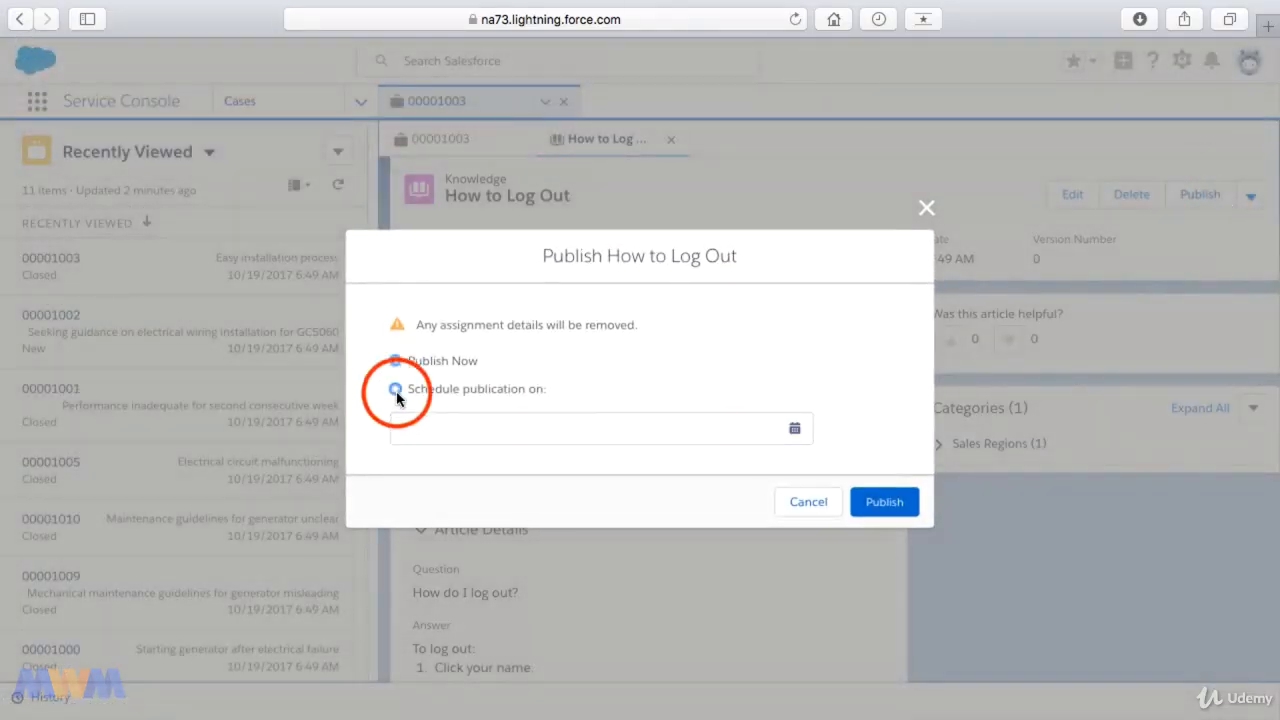
left_click(427, 422)
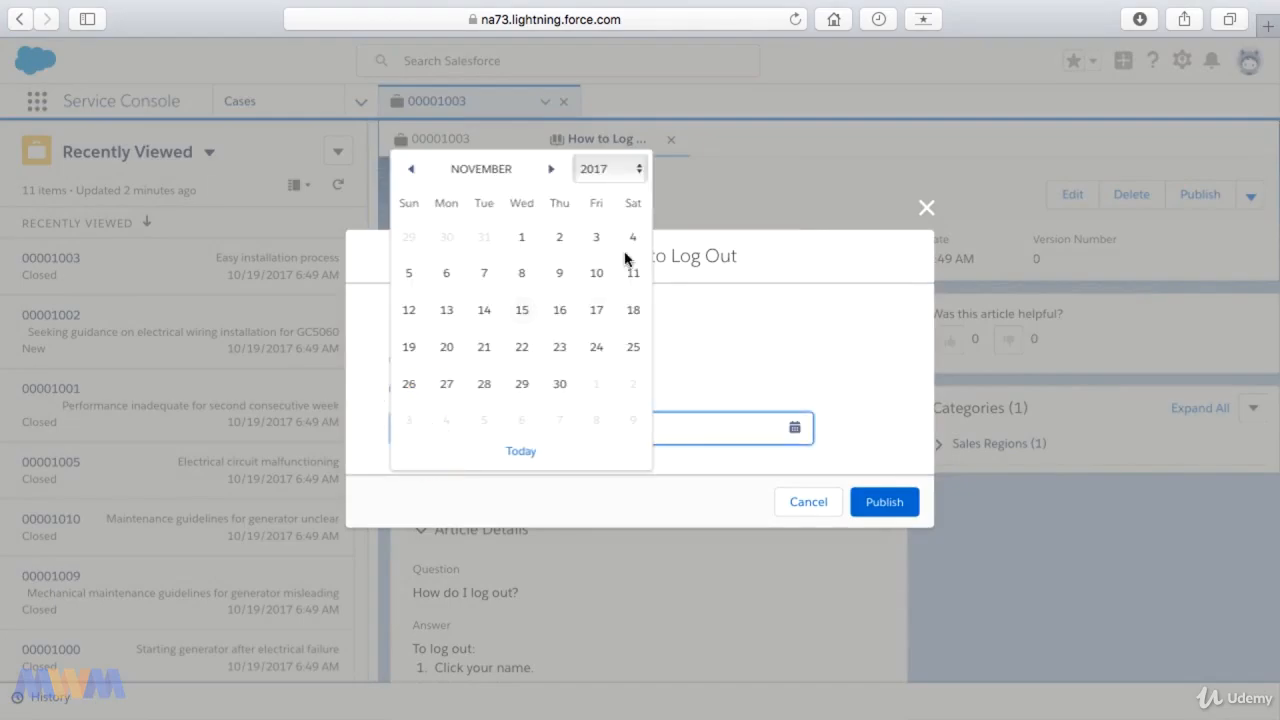
left_click(845, 324)
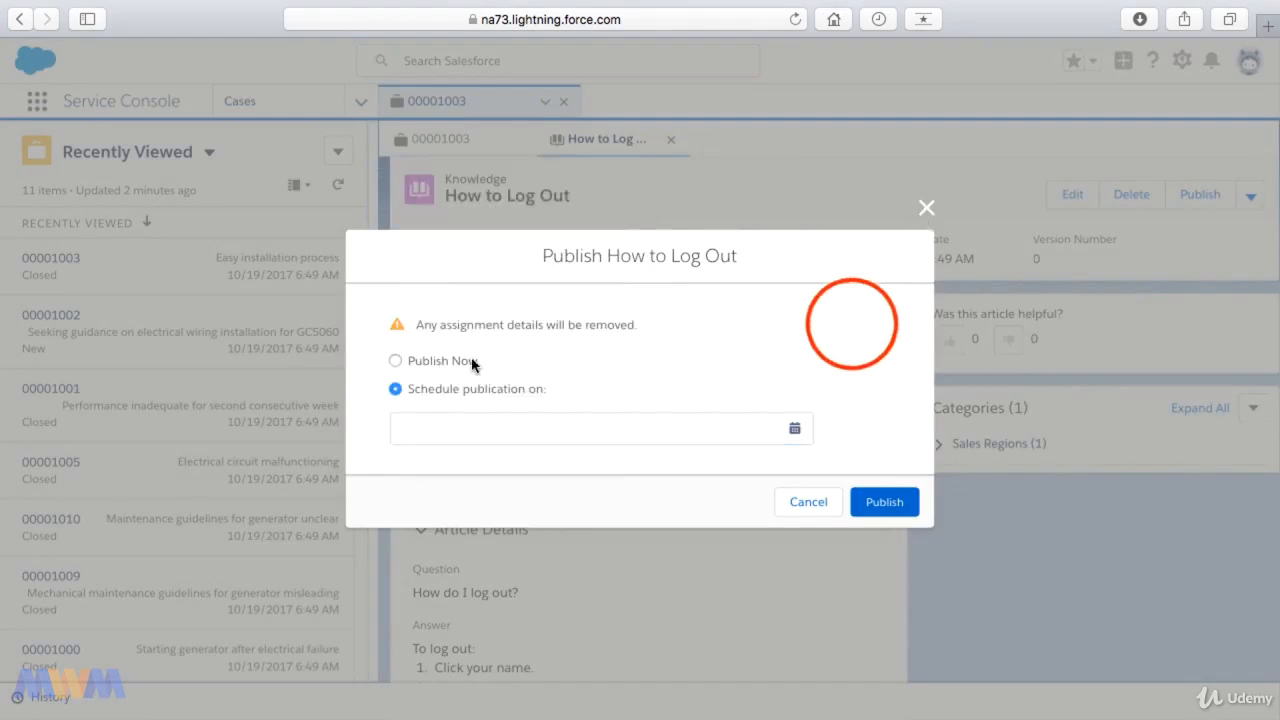
left_click(398, 362)
left_click(396, 361)
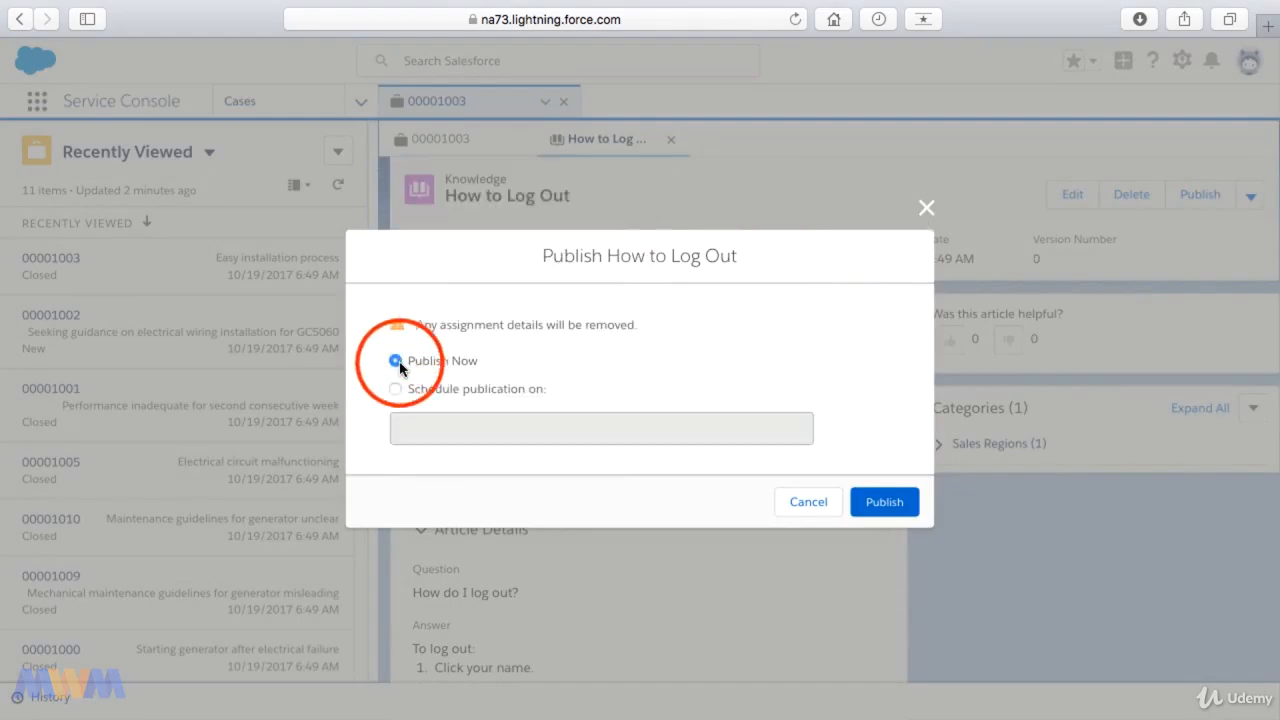
left_click(884, 508)
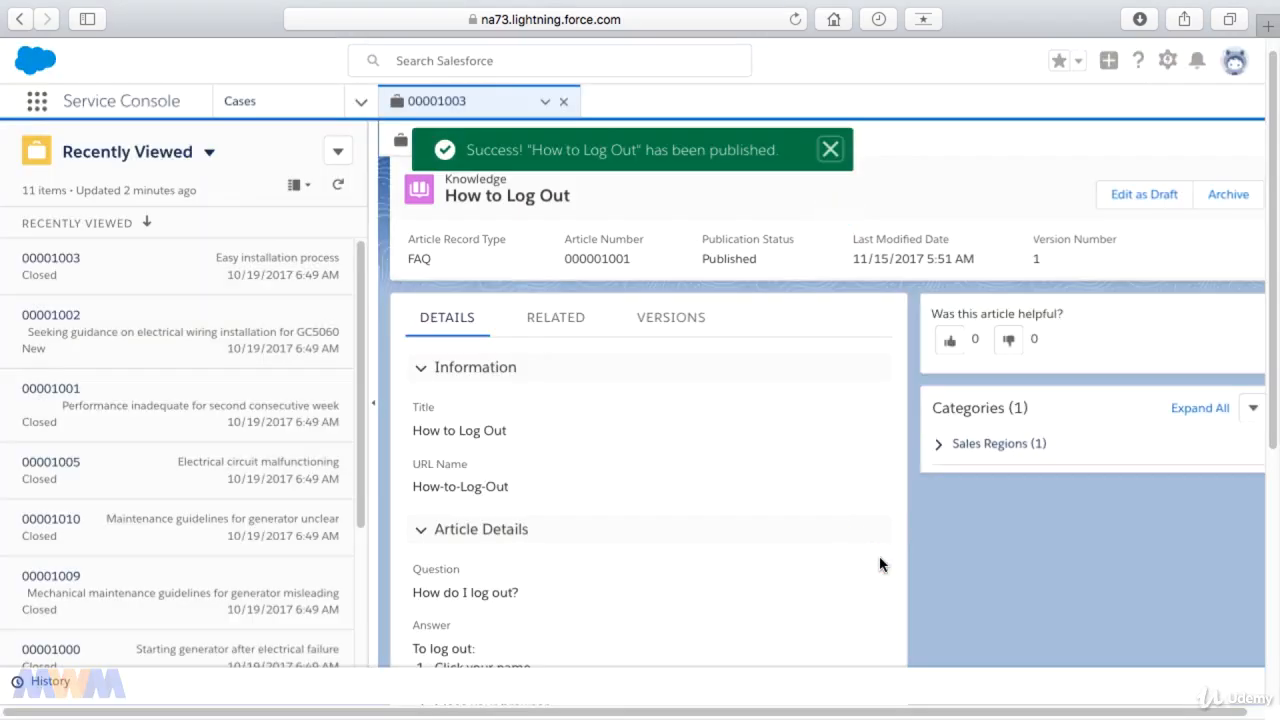
double_click(609, 259)
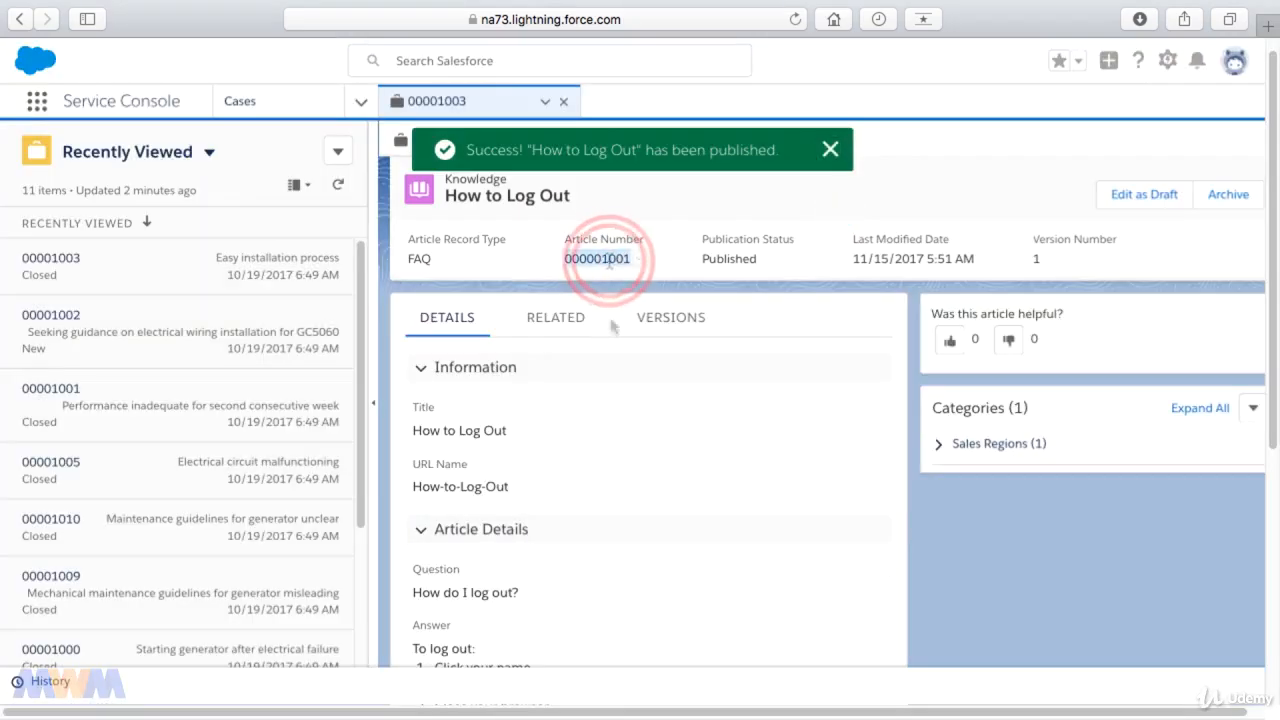
left_click(641, 262)
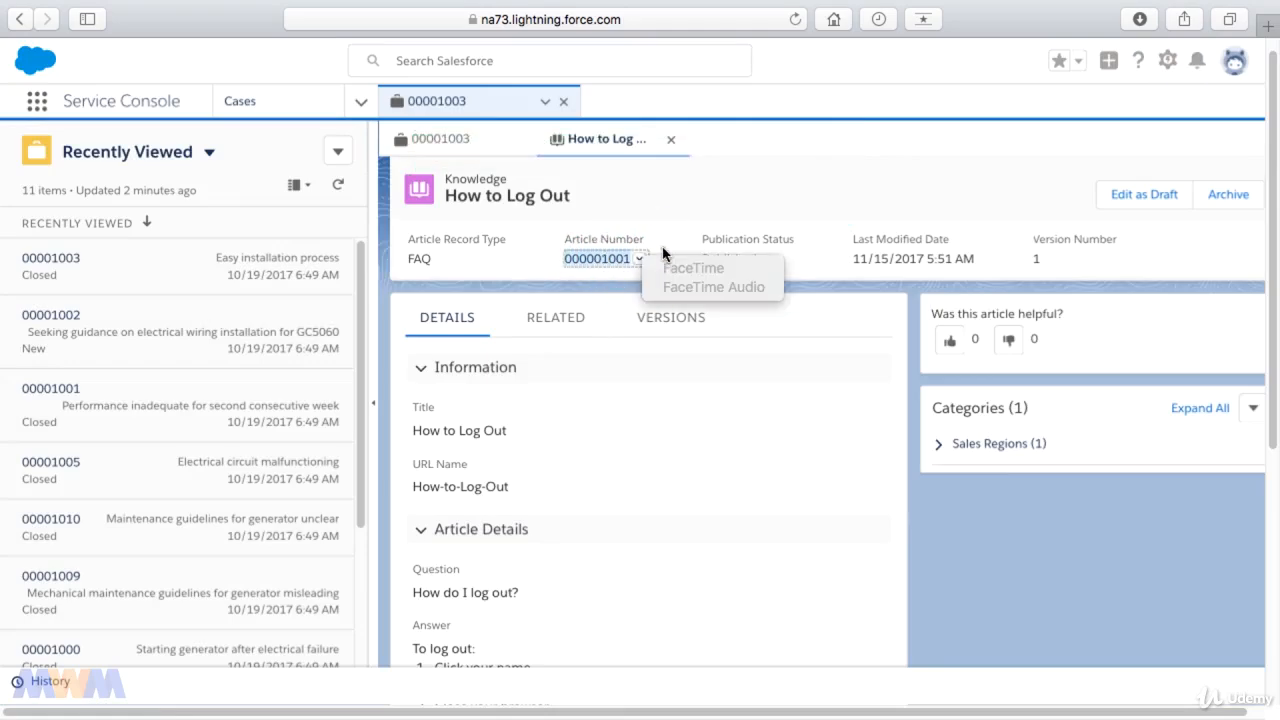
left_click(662, 254)
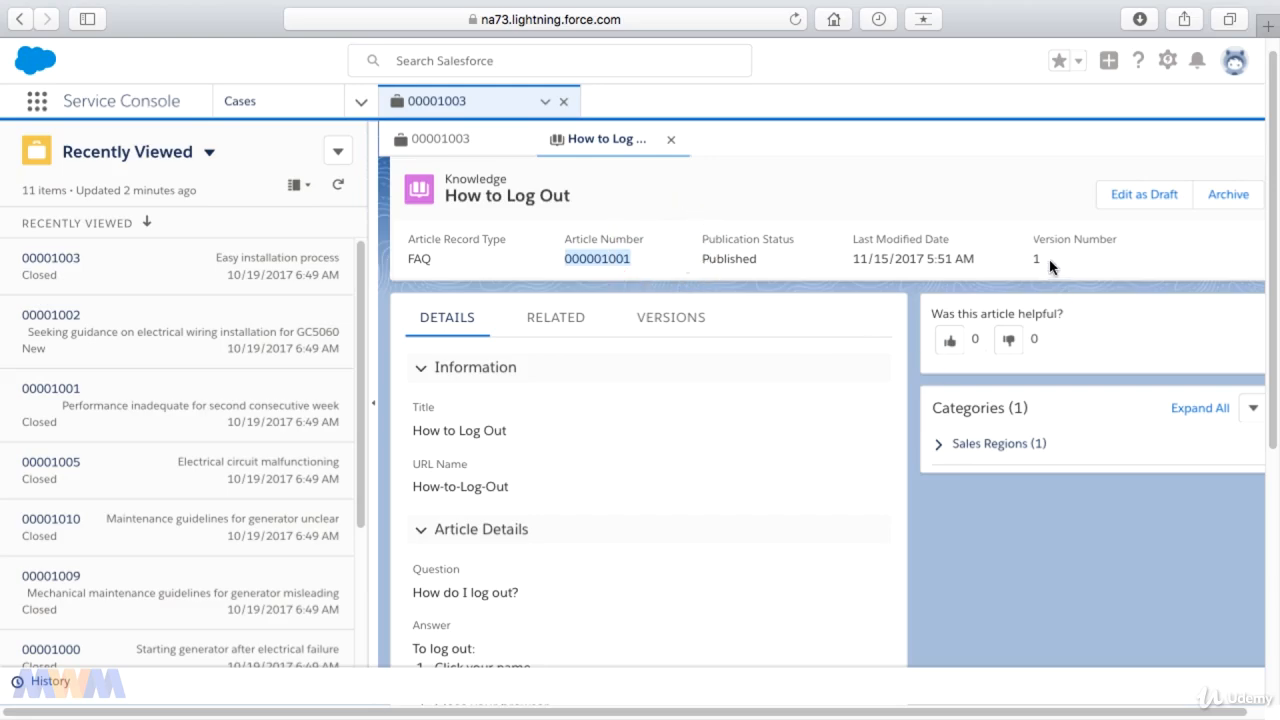
left_click_drag(1049, 261, 1025, 261)
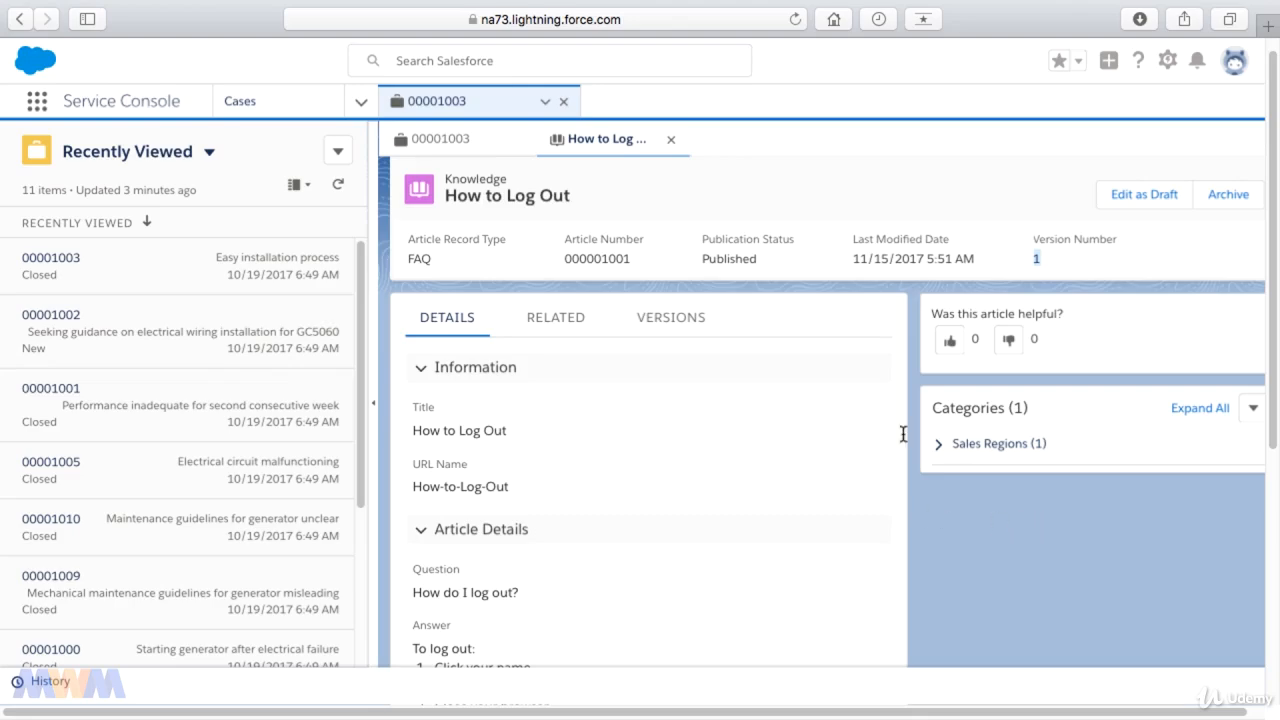
Create a new draft of the published article, change its question to "How do I log out? Please tell me." and save it.
left_click(1130, 206)
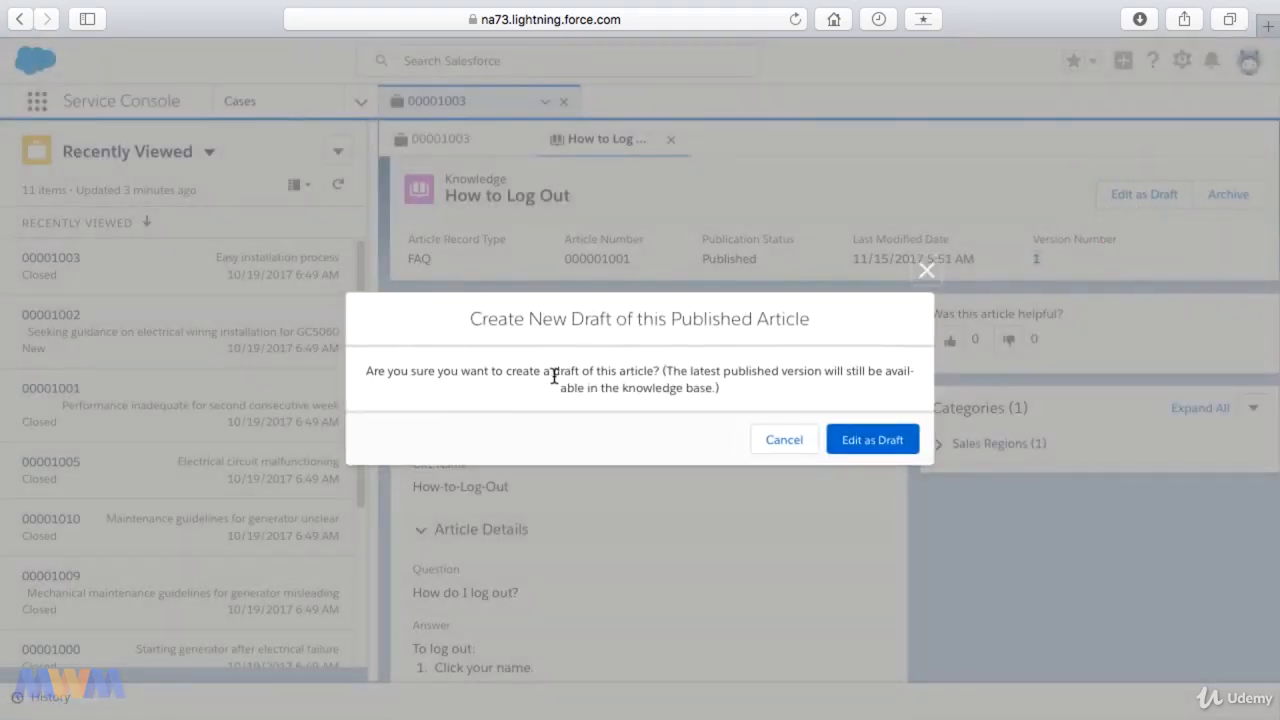
left_click(865, 444)
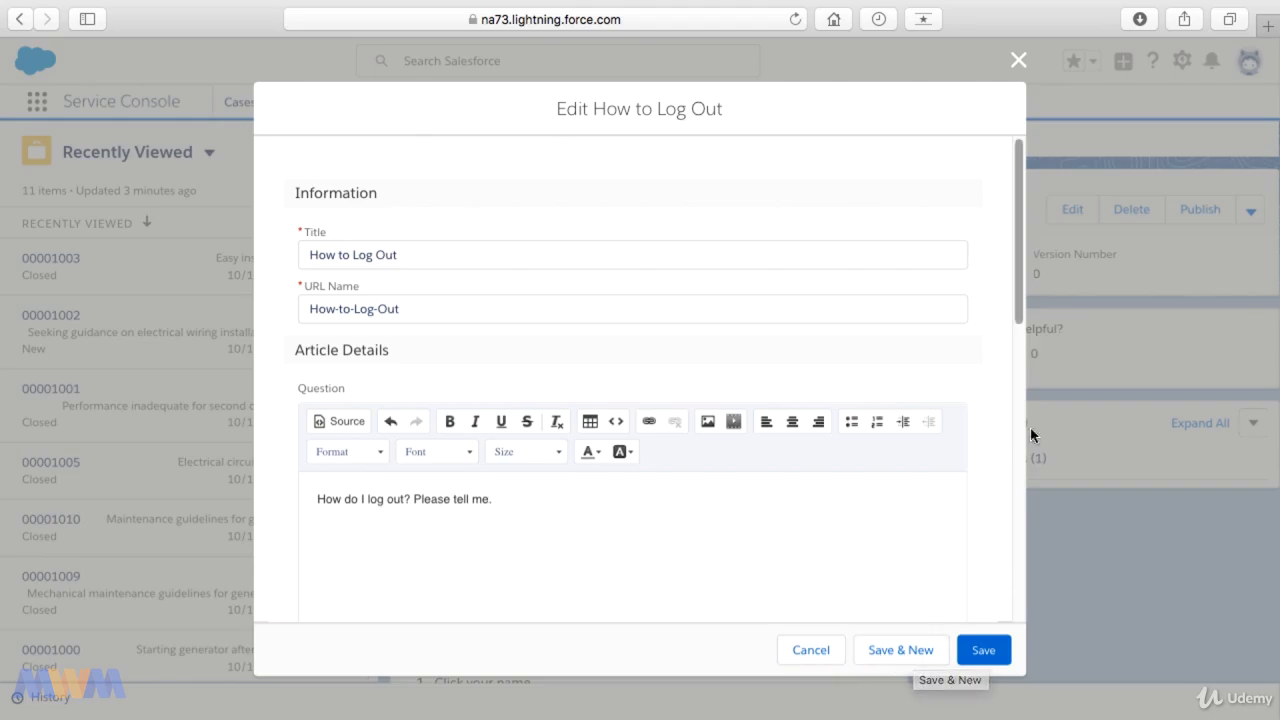
left_click_drag(1016, 322, 1019, 432)
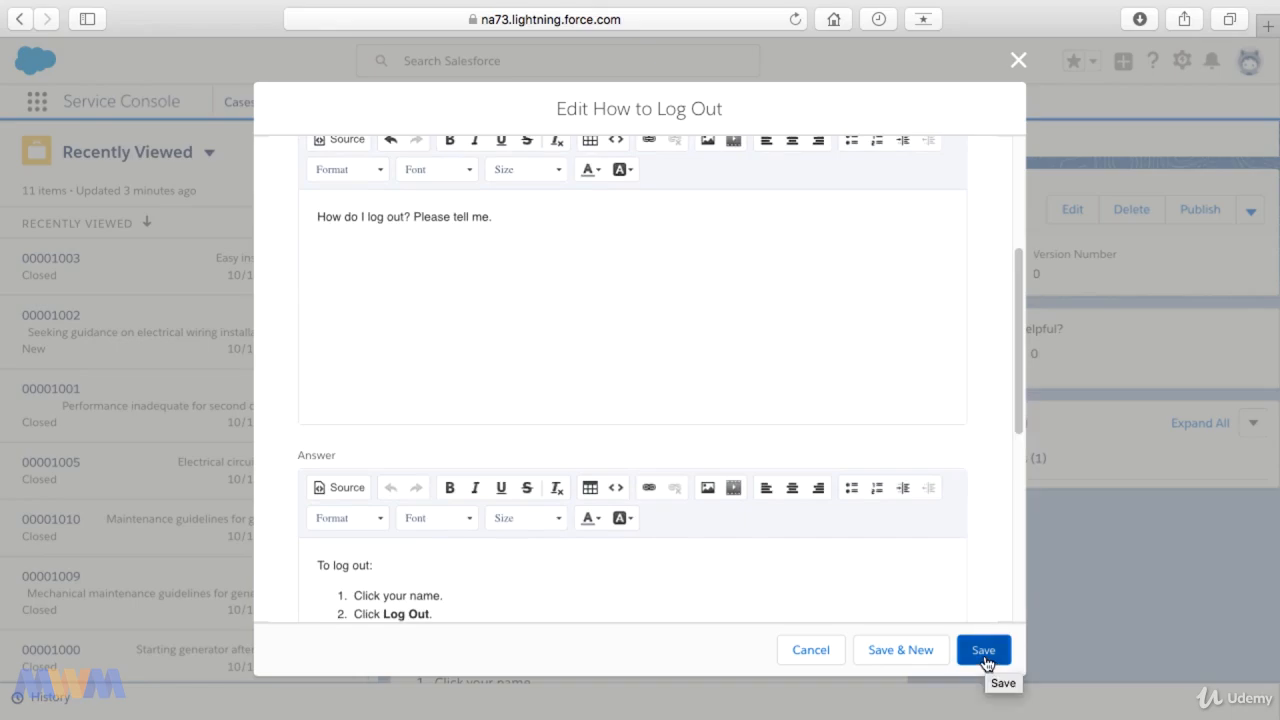
left_click(984, 652)
left_click(984, 650)
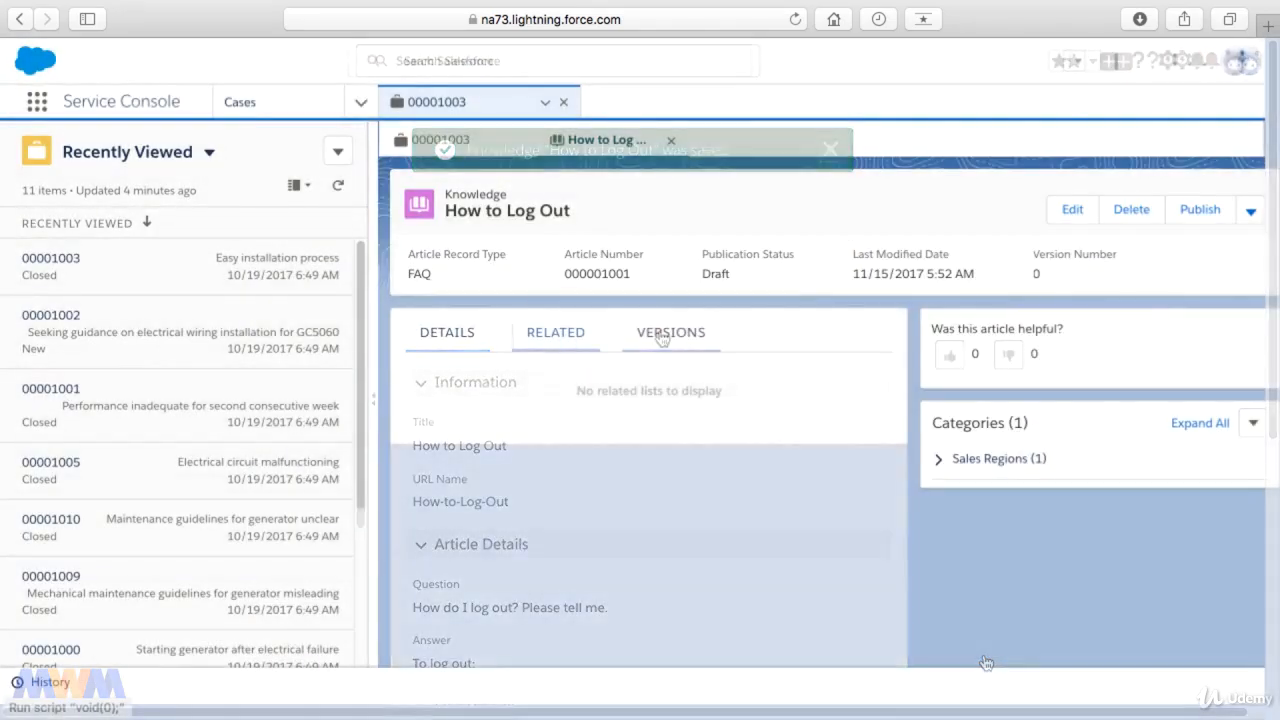
Show the article's version history and publish the How to Log Out draft immediately, flagged as a new version.
left_click(666, 333)
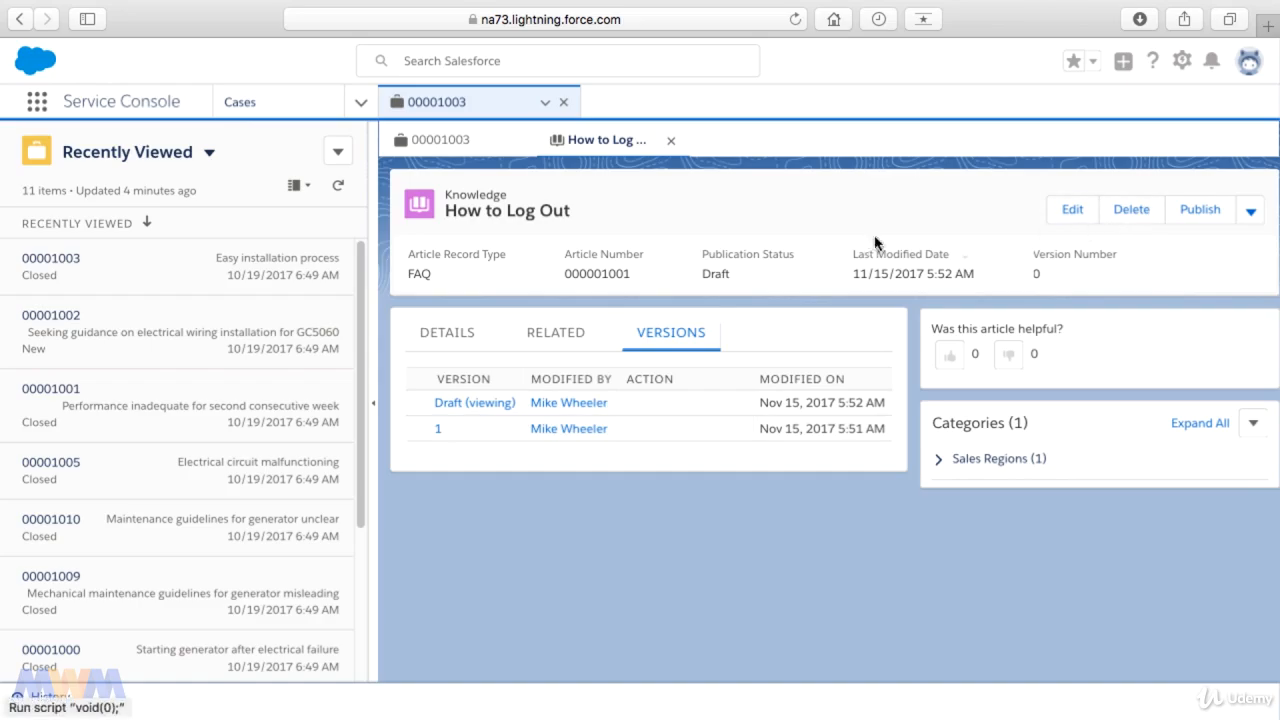
left_click(1200, 209)
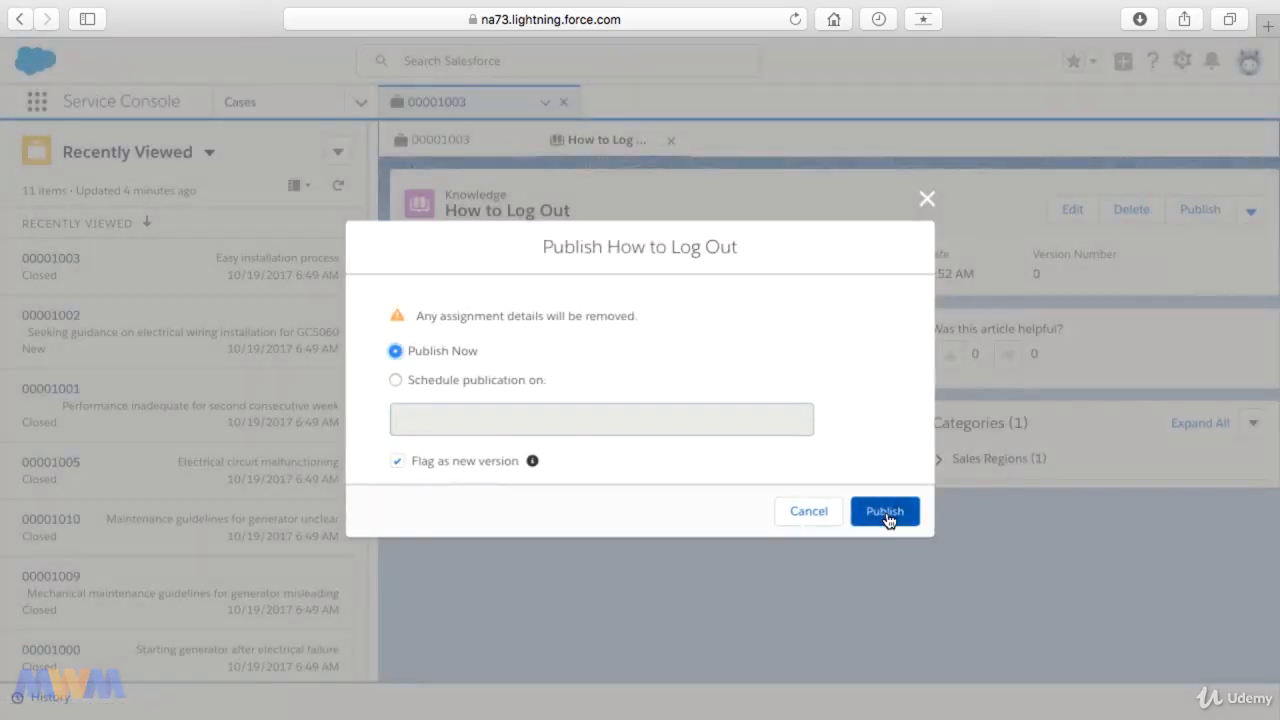
mouse_move(533, 463)
left_click(877, 512)
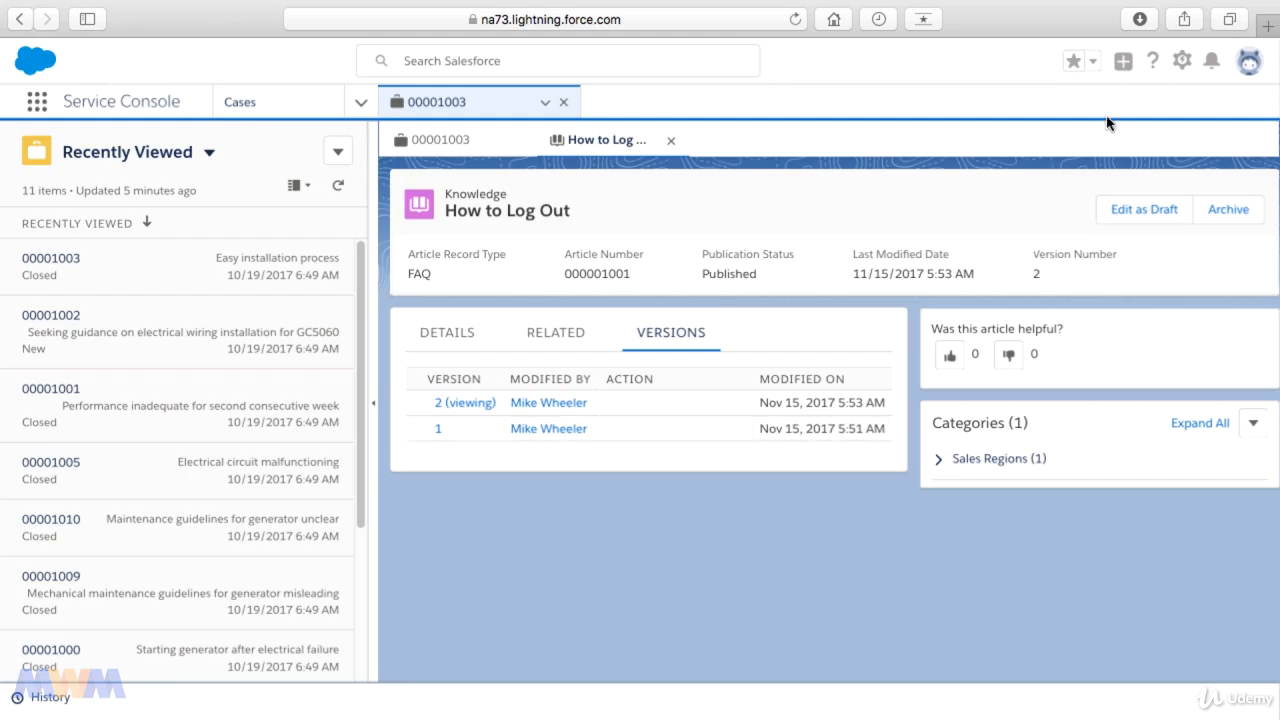
Open Salesforce Setup, search its navigation for "profil" and go to the Profiles list.
left_click(1182, 62)
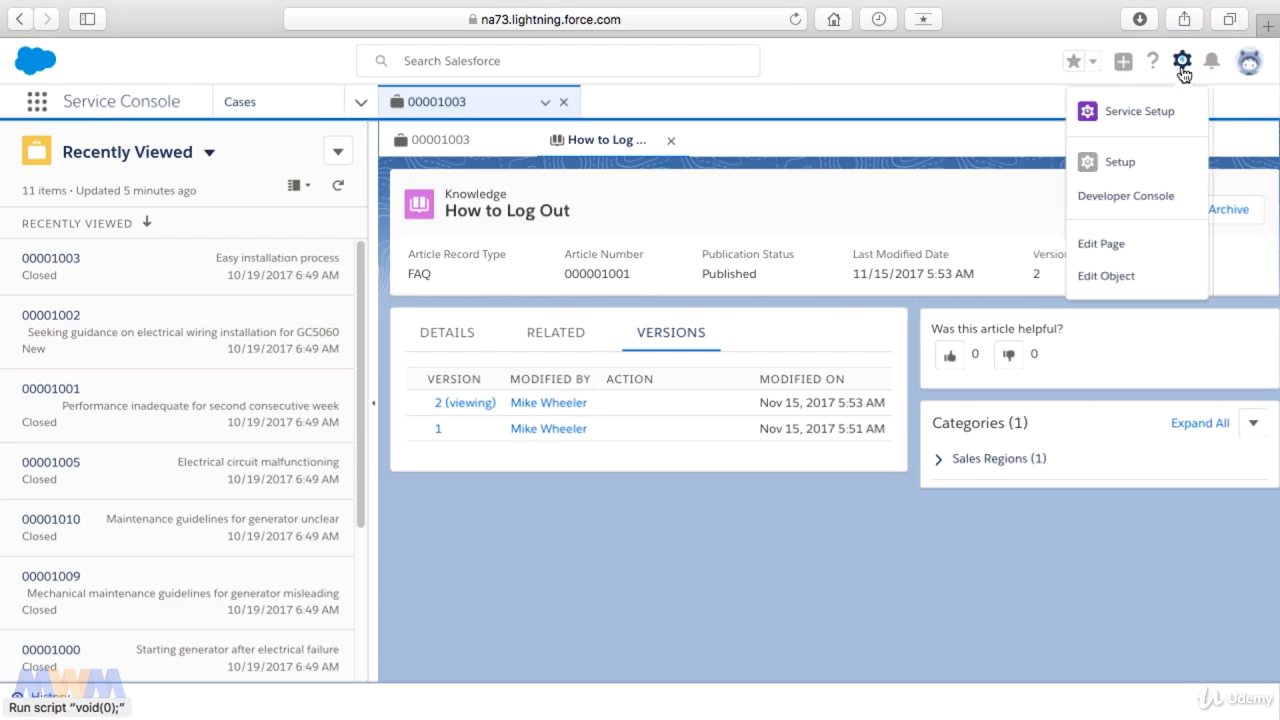
left_click(1122, 162)
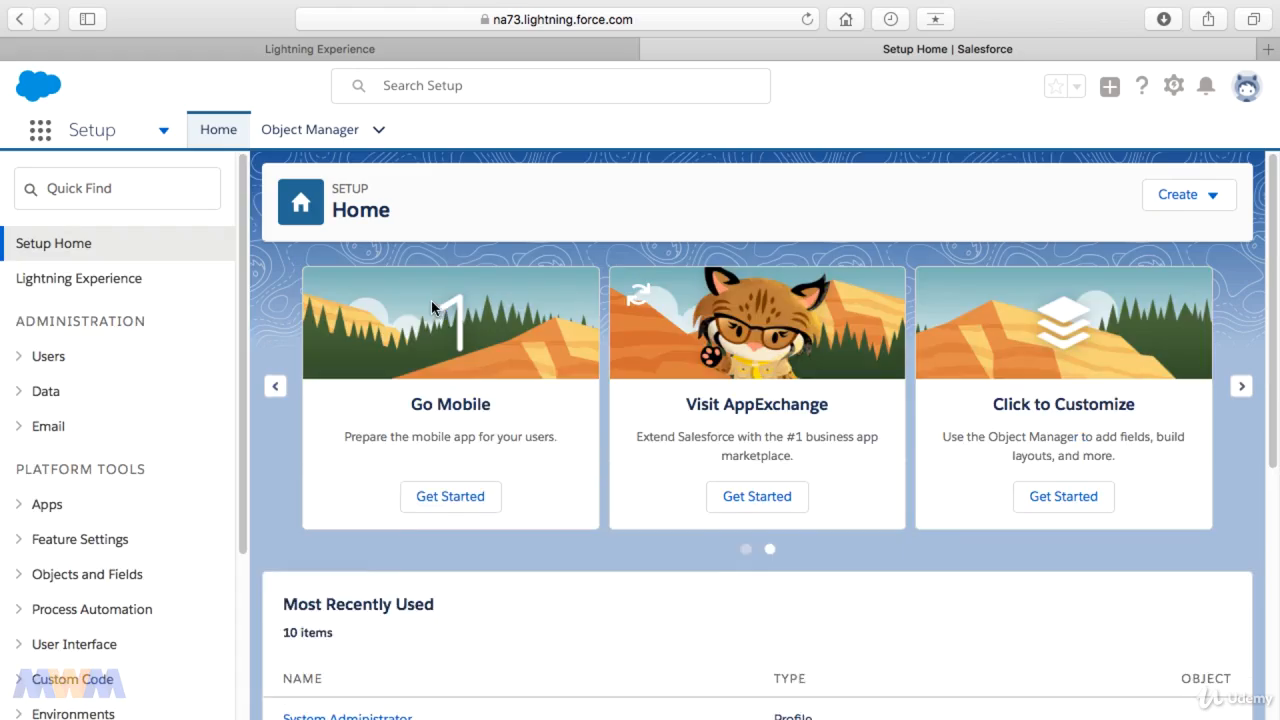
left_click(106, 195)
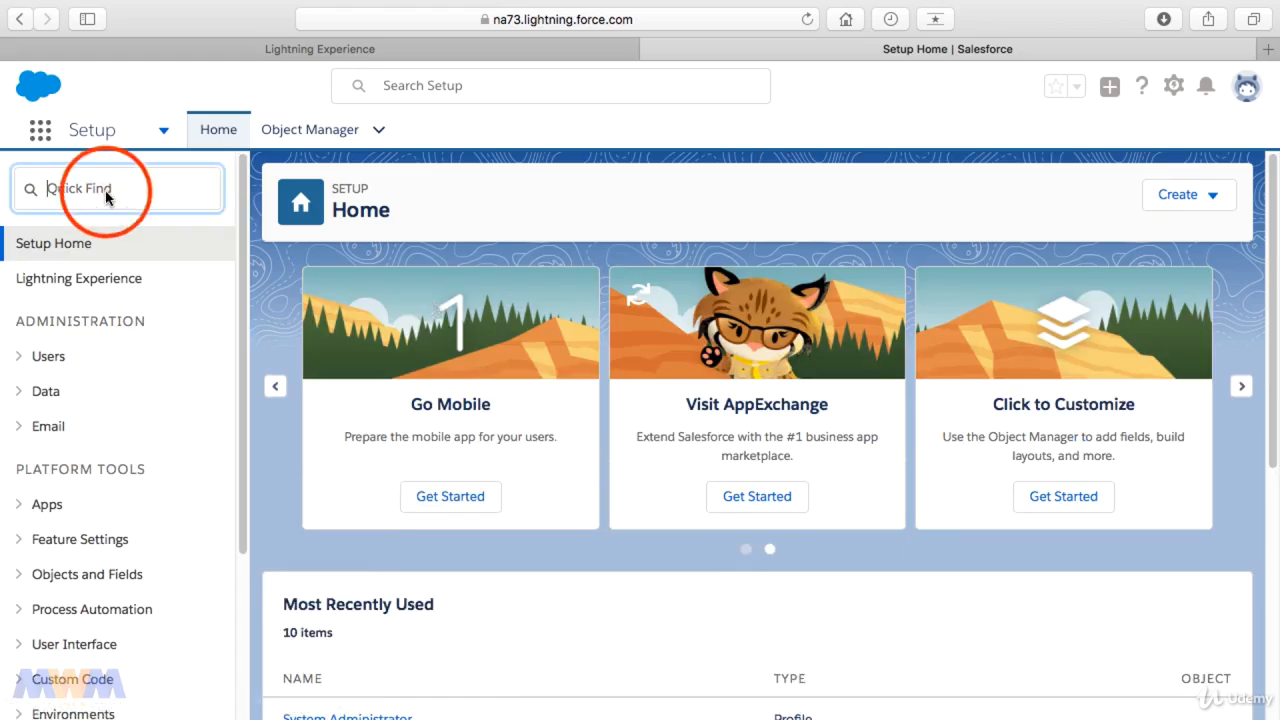
type("ofil")
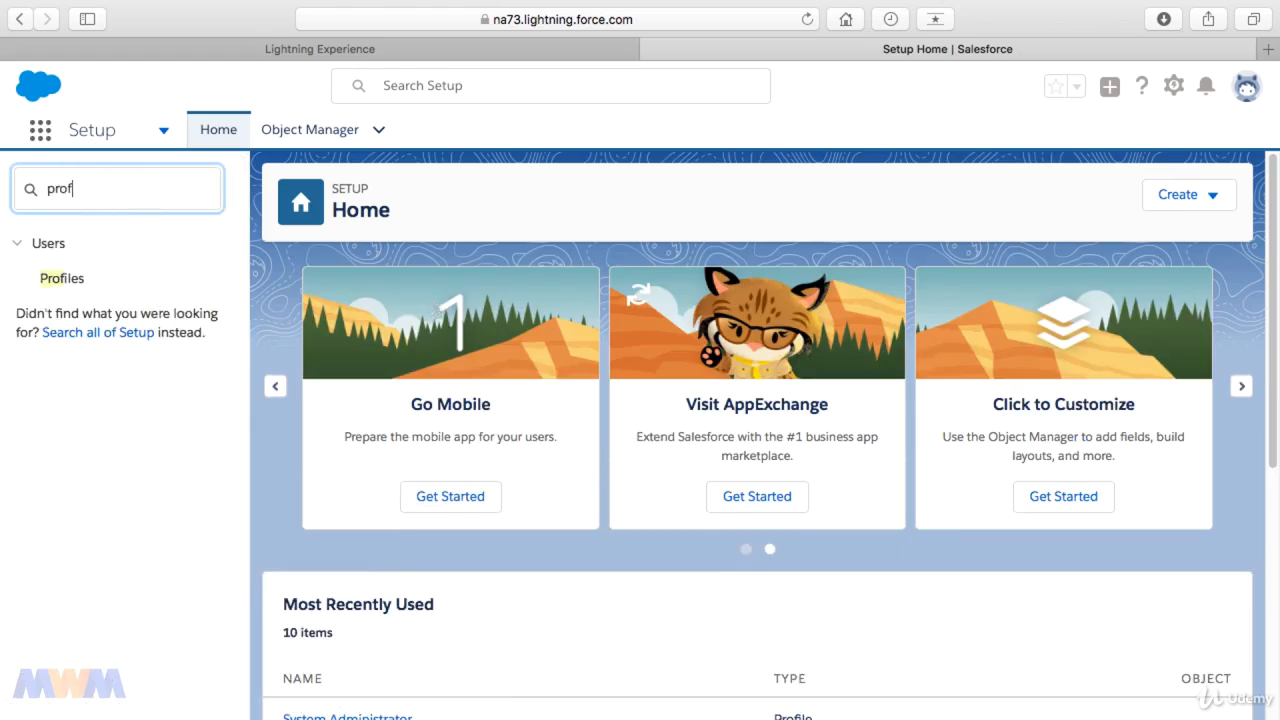
left_click(52, 277)
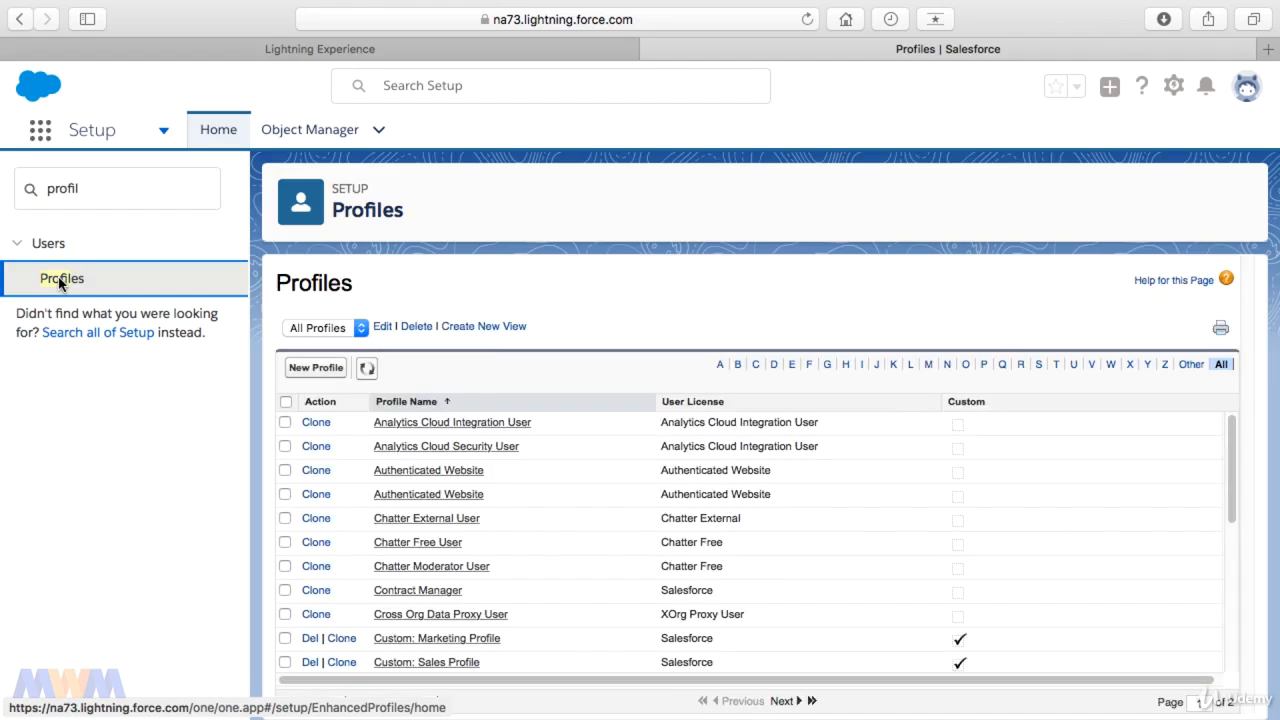
left_click(726, 286)
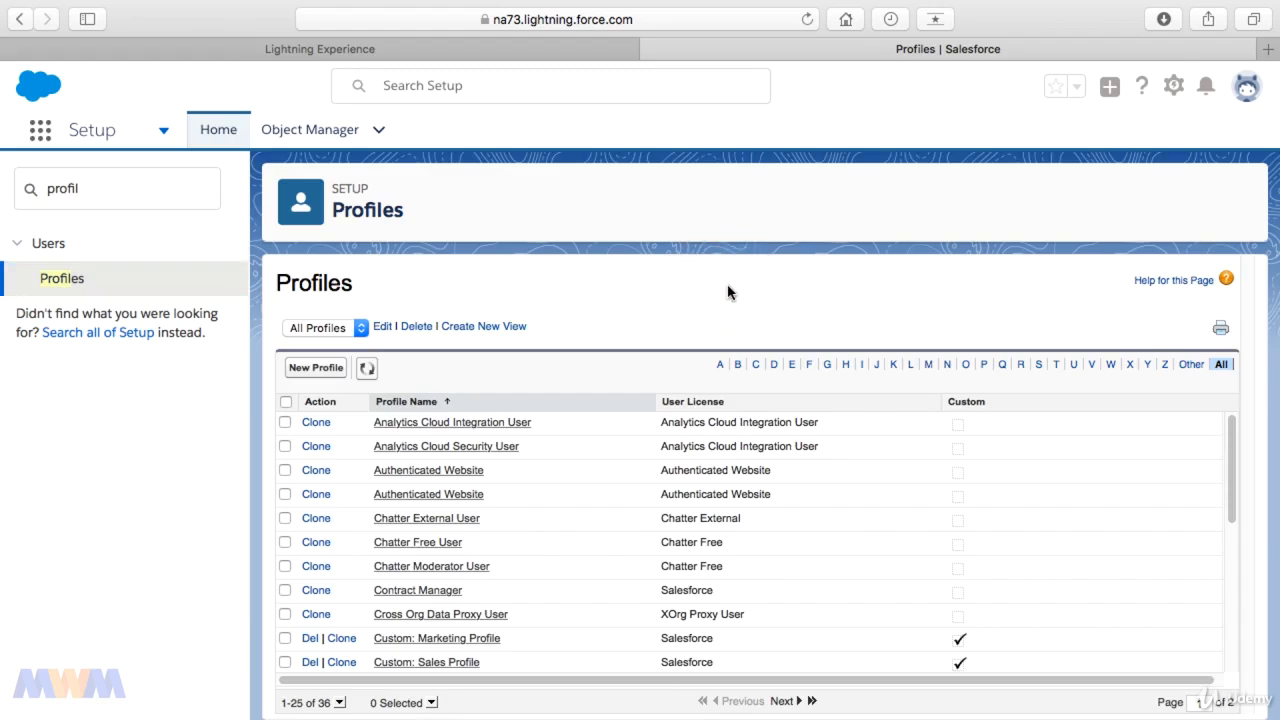
Filter the profile list to names starting with S and open the System Administrator profile.
left_click_drag(1234, 466, 1203, 591)
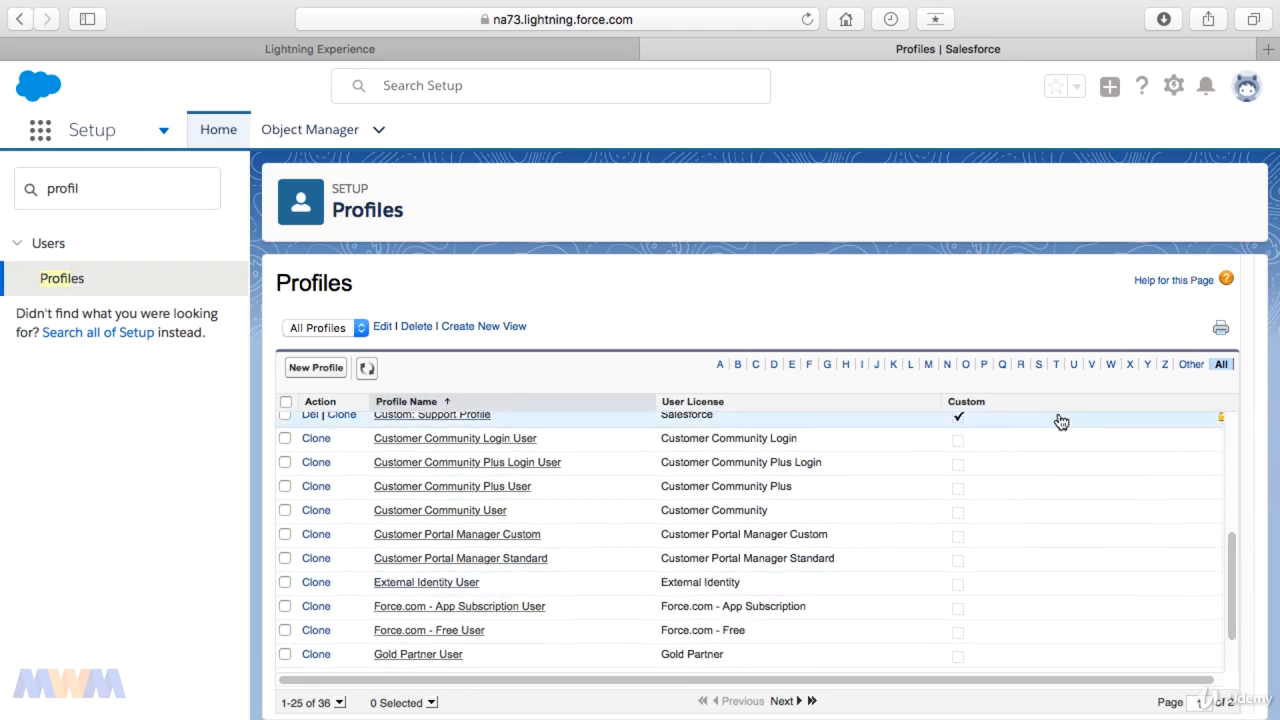
left_click(1038, 368)
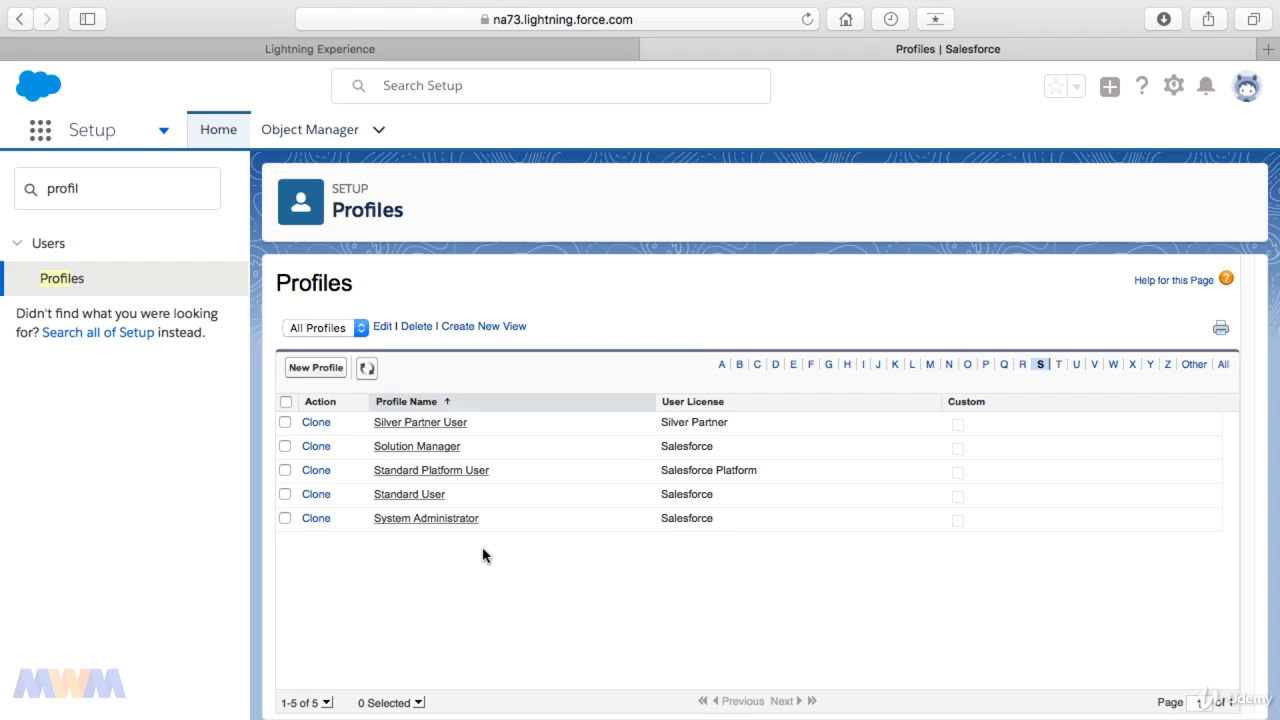
left_click(442, 520)
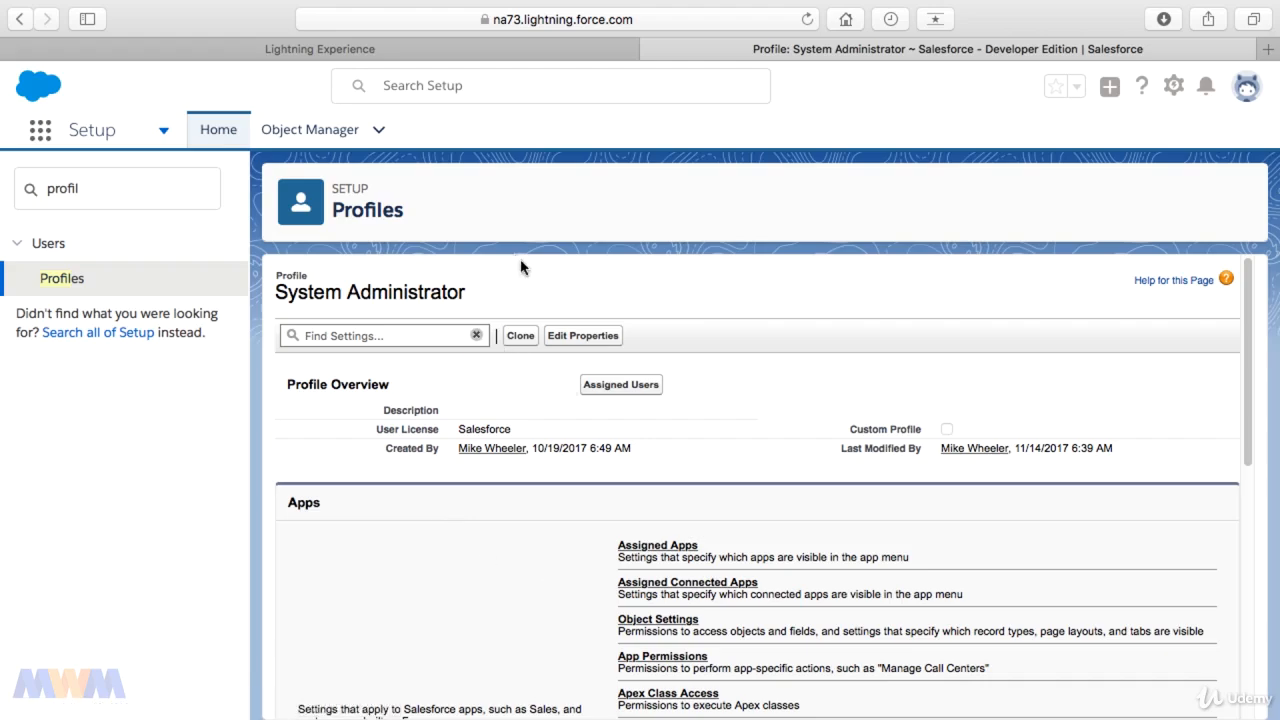
triple_click(331, 293)
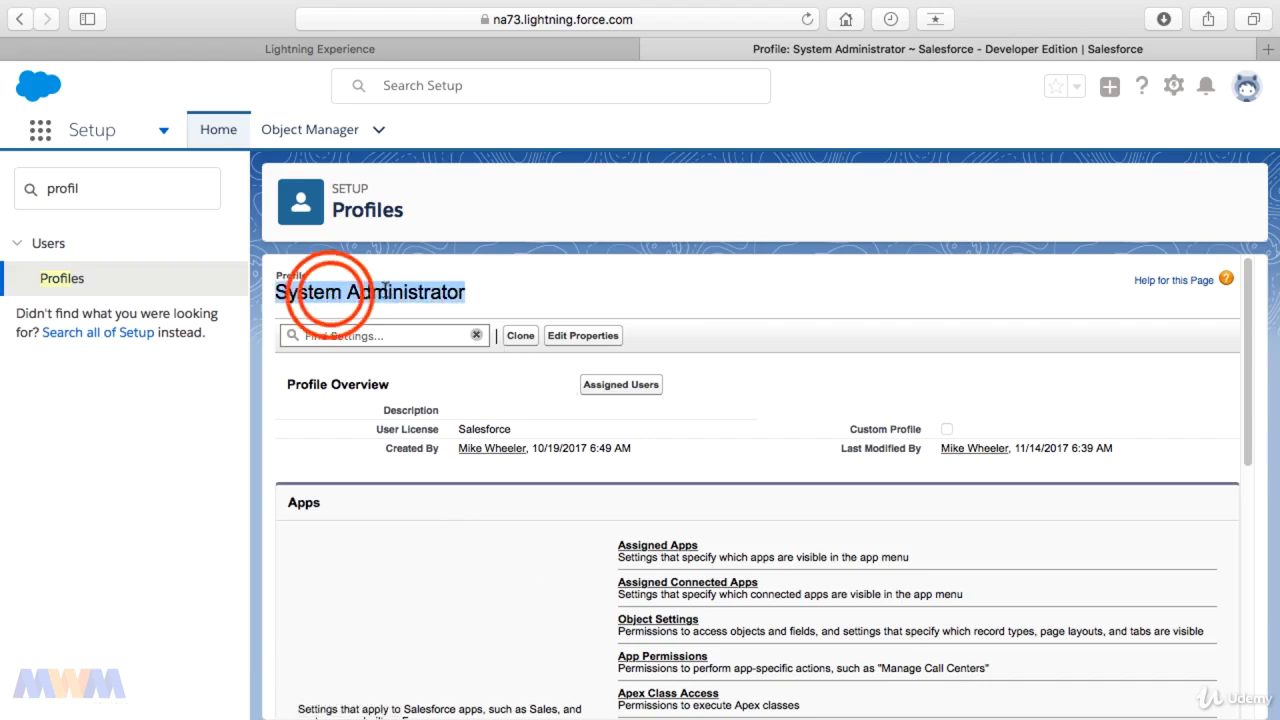
Open the System Administrator profile's App Permissions and review the Knowledge Management permissions, starting with Allow View Knowledge.
left_click(673, 662)
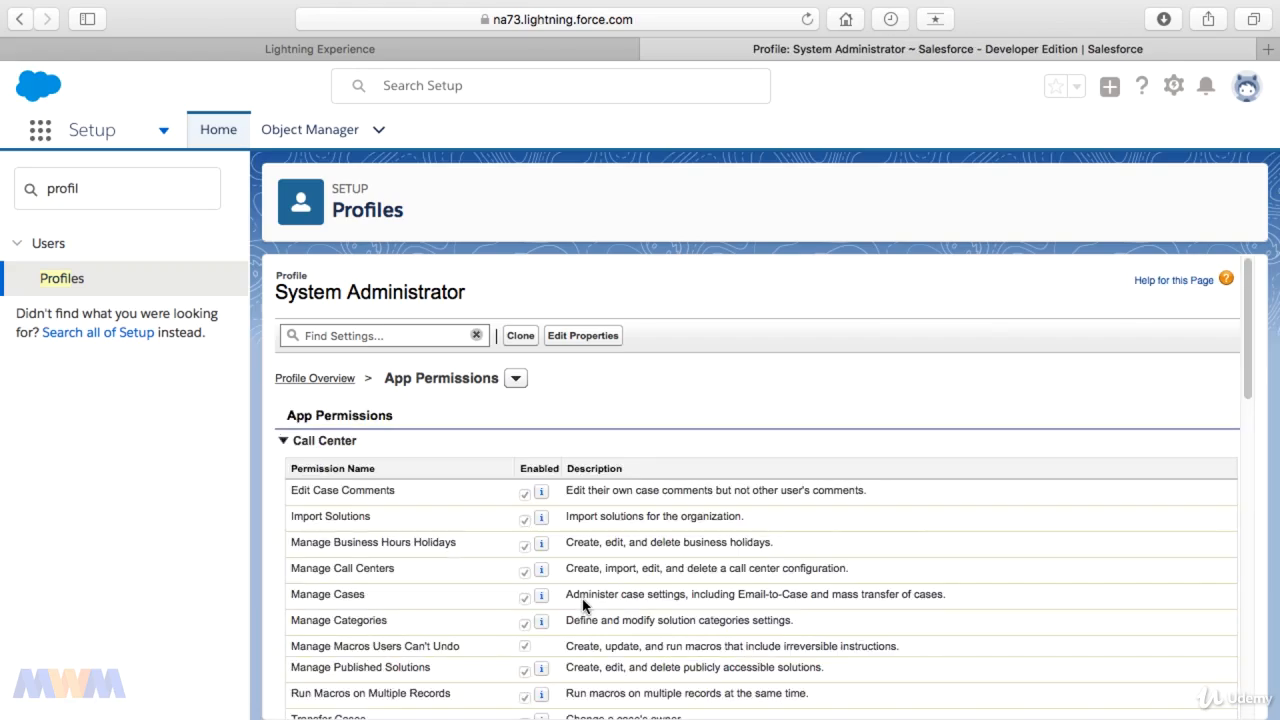
scroll(586, 596, "down", 3)
scroll(586, 598, "down", 2)
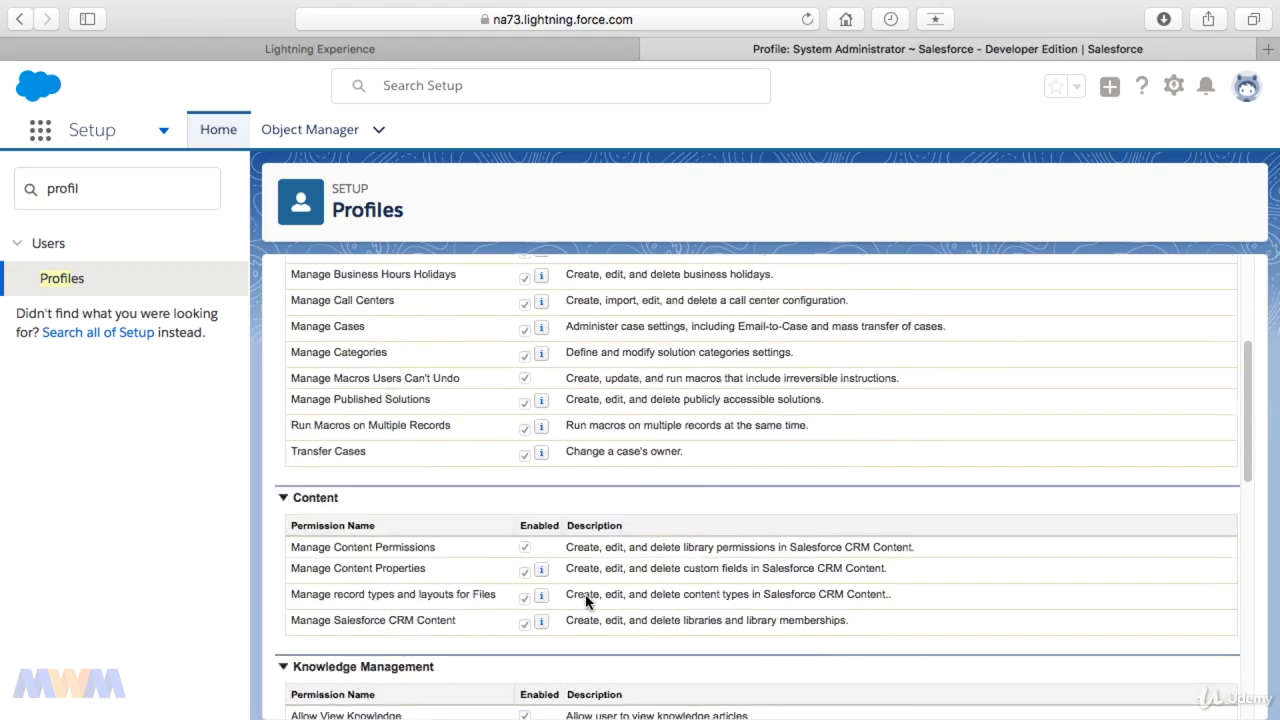
scroll(586, 600, "down", 5)
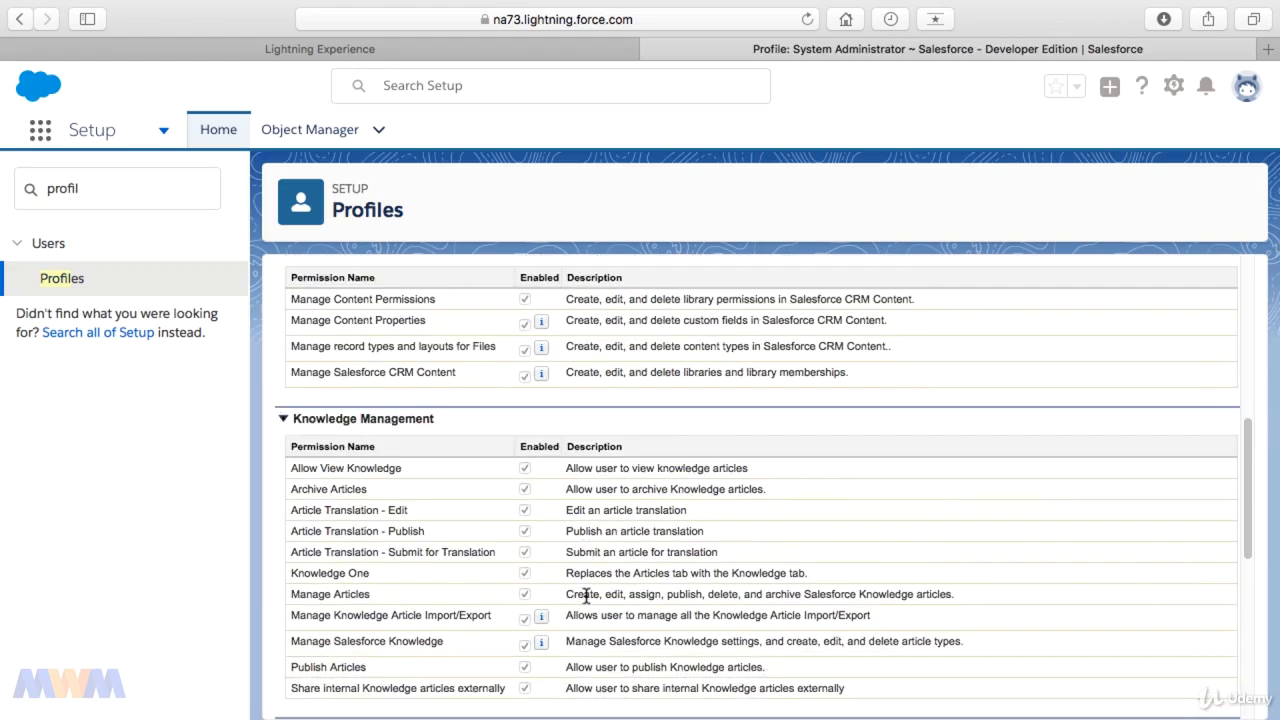
scroll(586, 596, "down", 1)
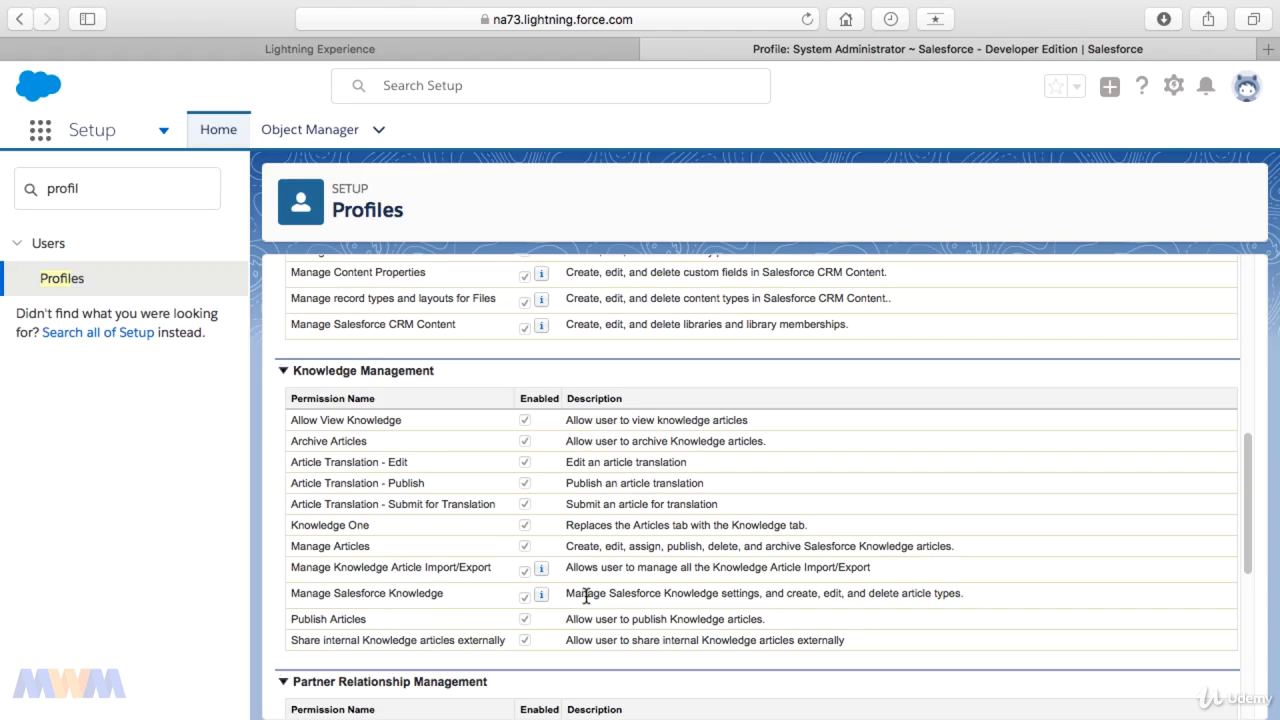
triple_click(338, 372)
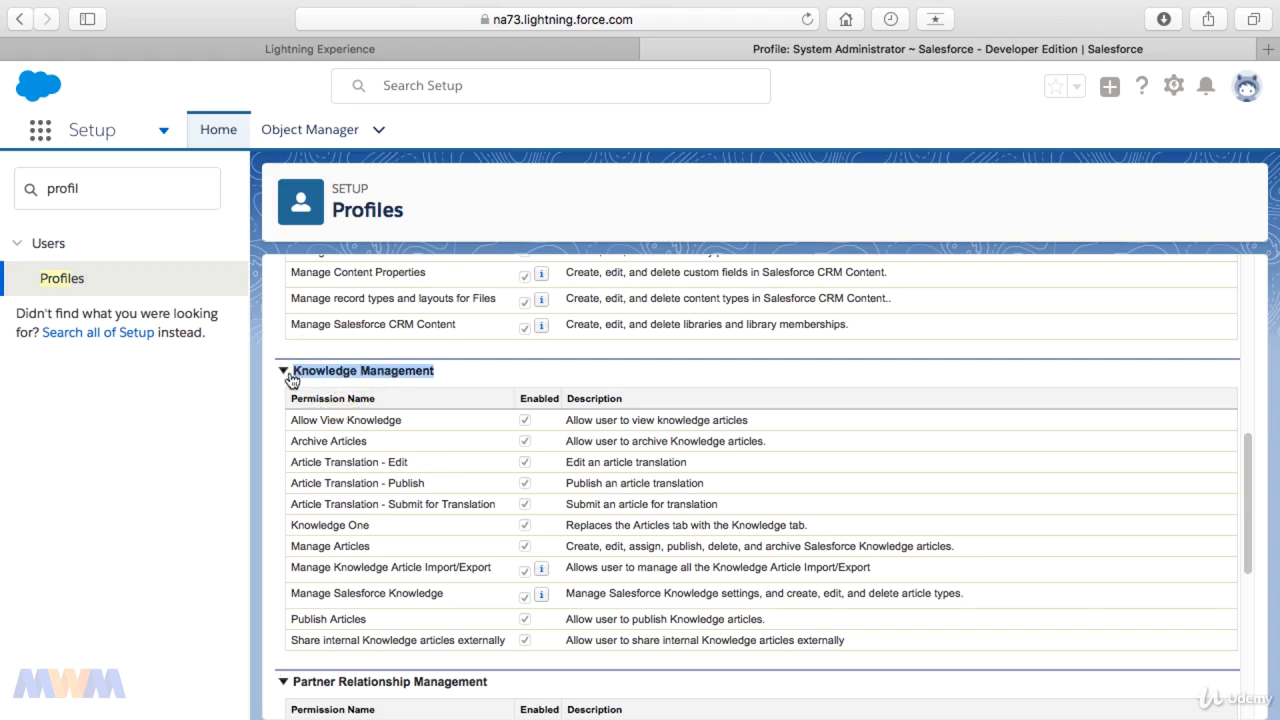
left_click(310, 423)
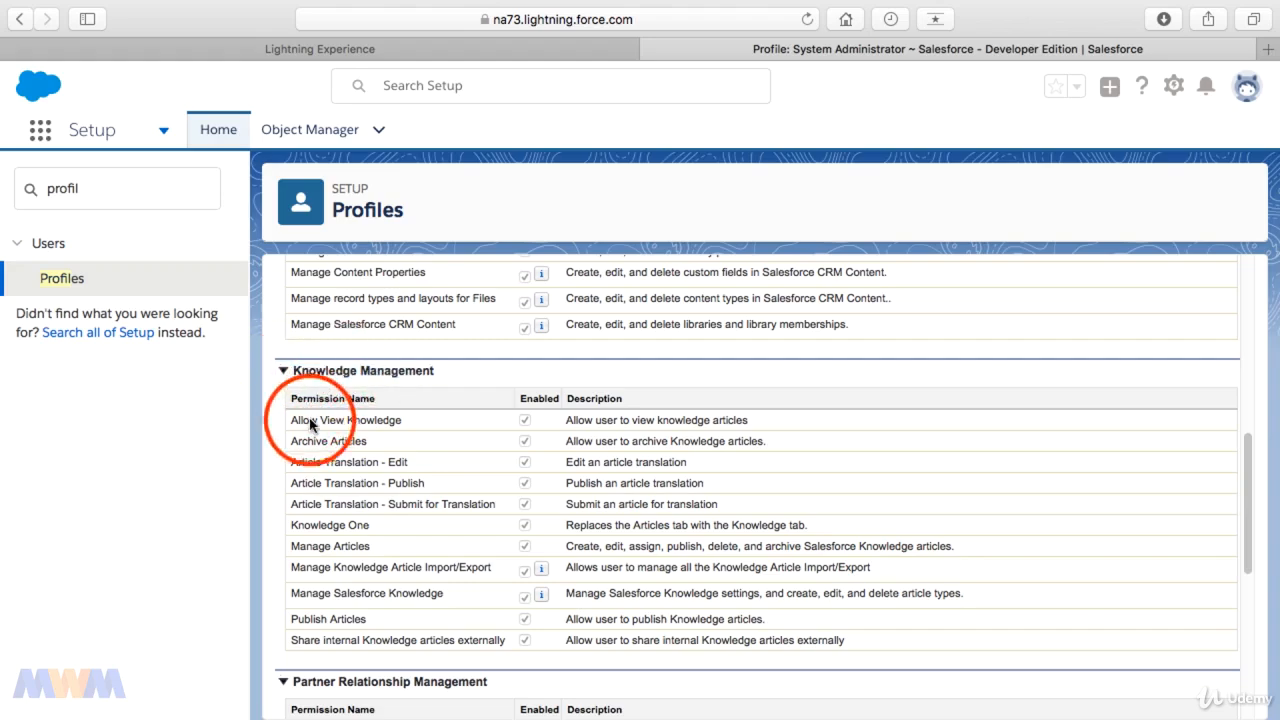
double_click(623, 421)
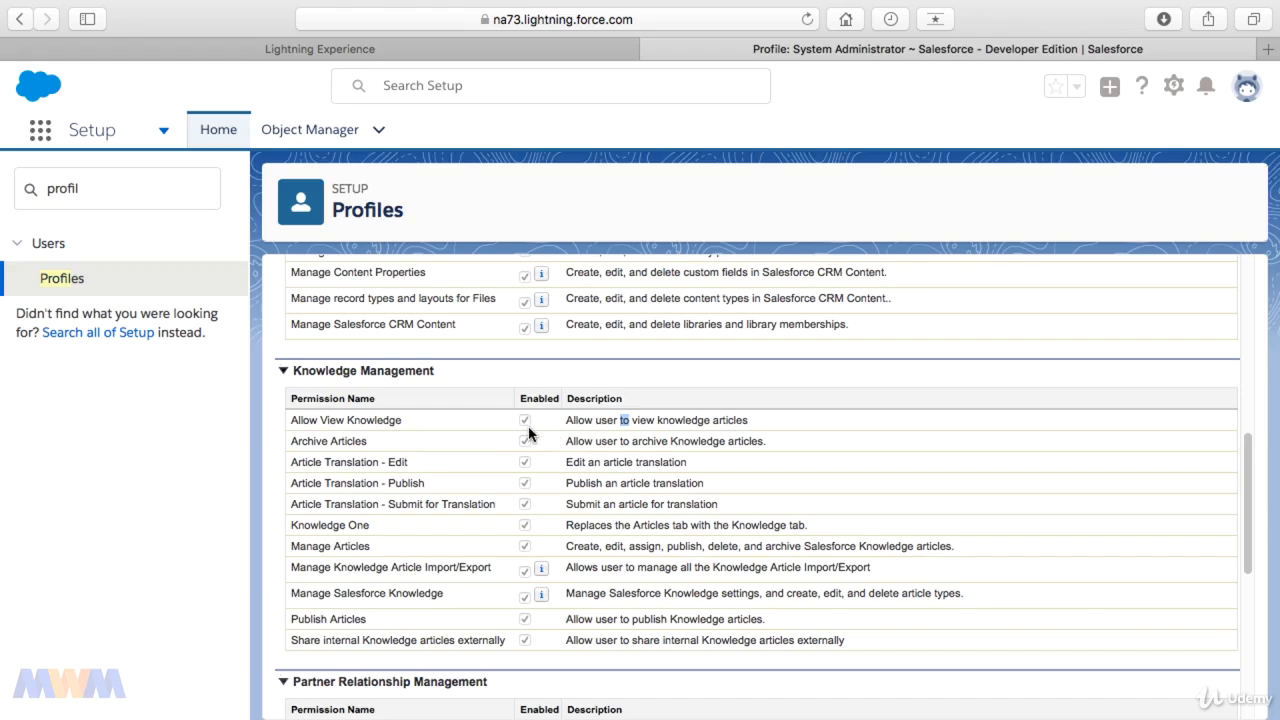
scroll(529, 432, "up", 5)
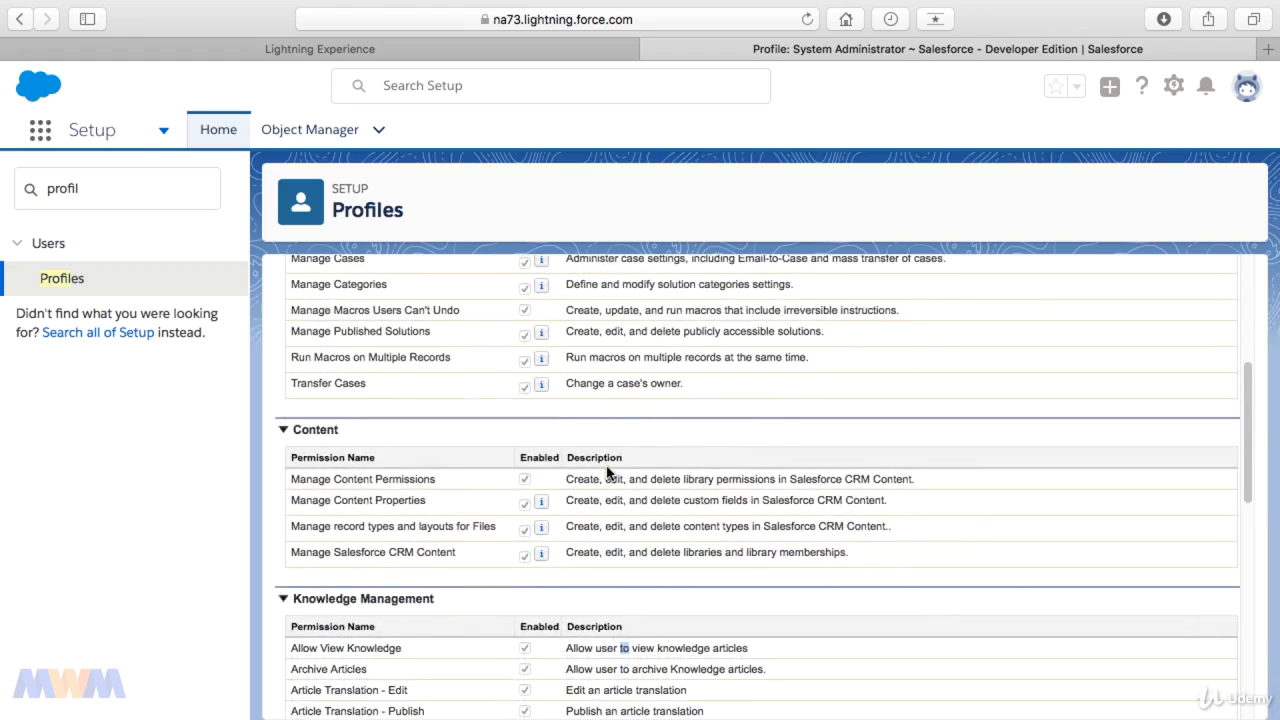
scroll(607, 472, "down", 5)
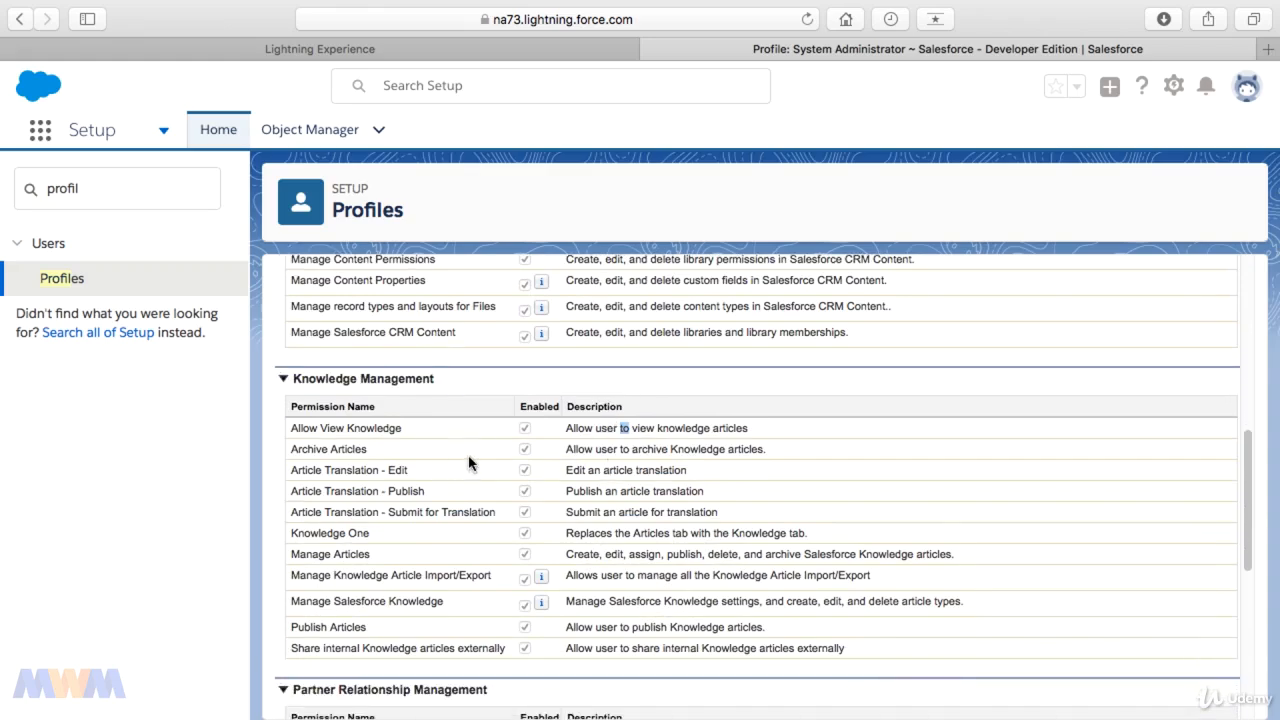
scroll(606, 469, "up", 1)
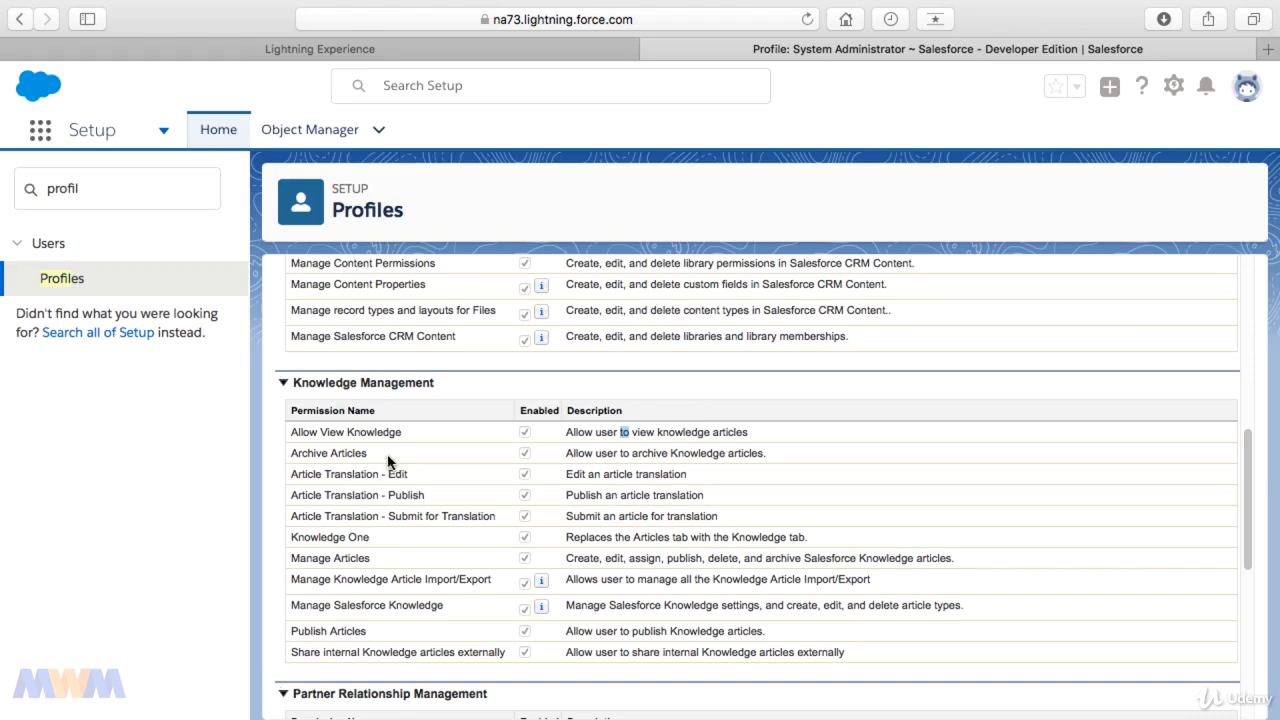
Examine the Knowledge One permission and its description, along with the whole Knowledge Management permission table.
left_click(322, 541)
left_click_drag(322, 541, 360, 538)
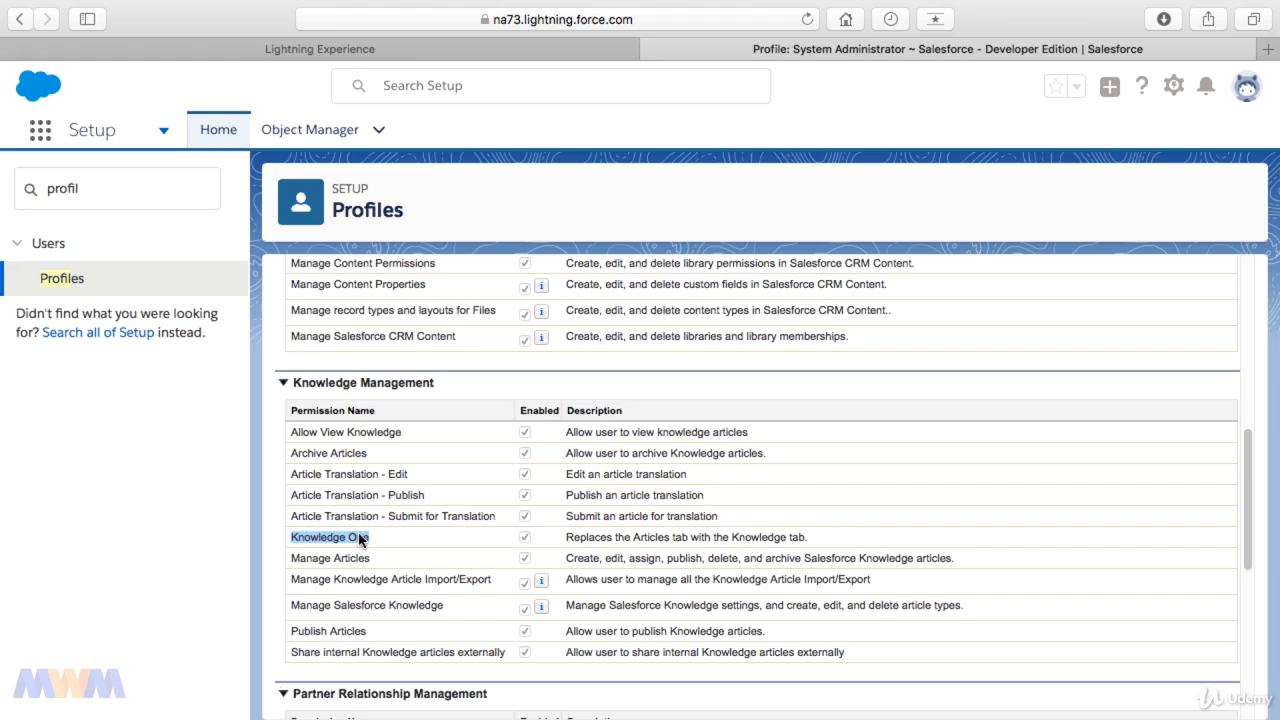
left_click(361, 540)
double_click(361, 541)
double_click(589, 539)
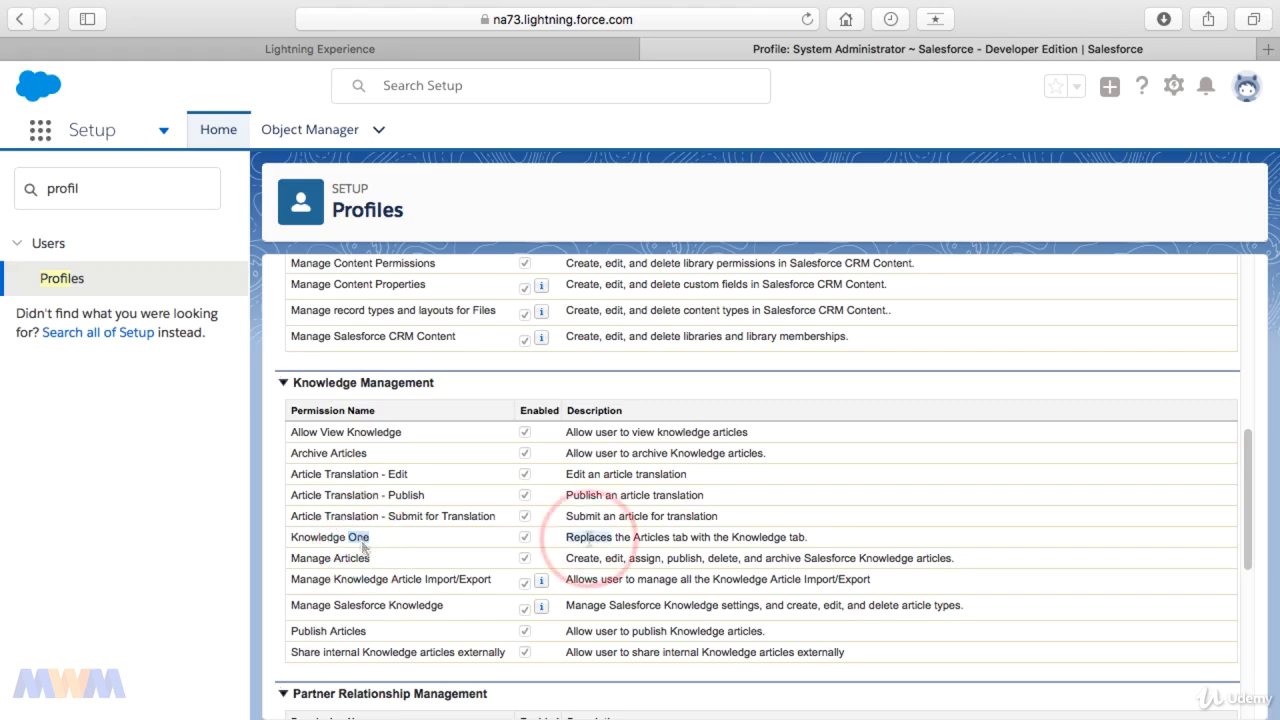
left_click_drag(589, 539, 637, 539)
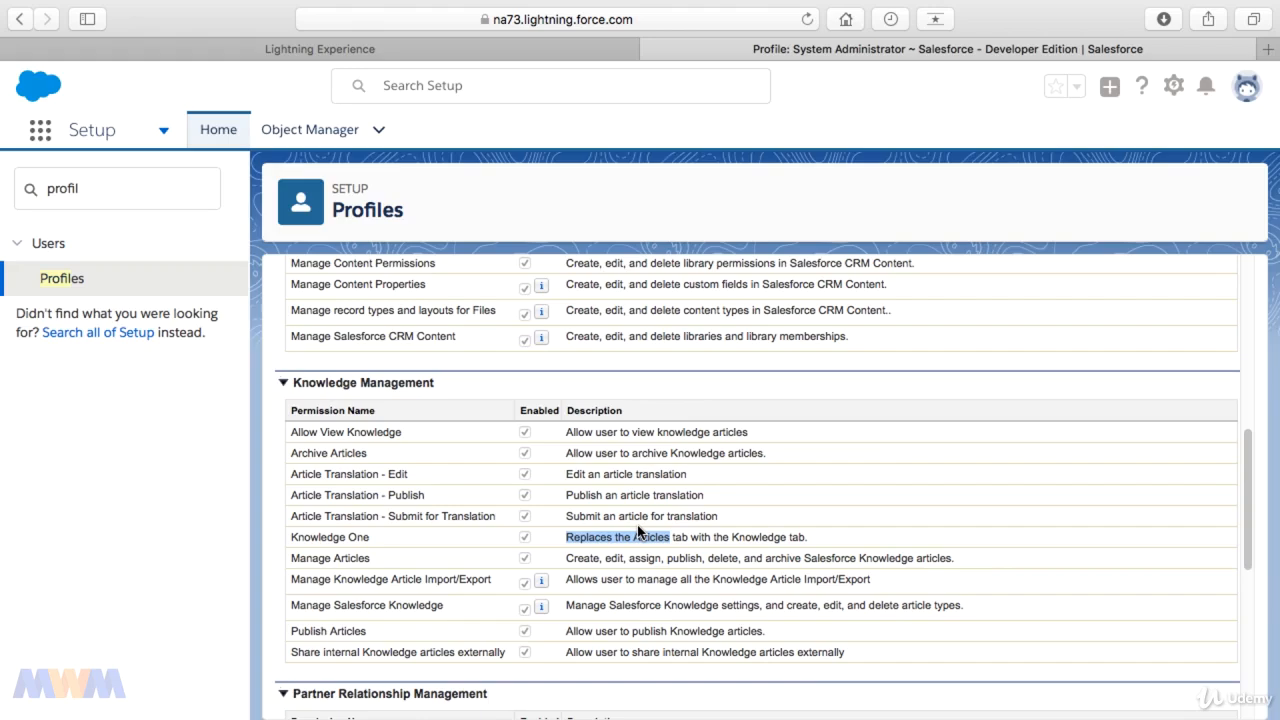
left_click(599, 539)
left_click_drag(599, 539, 800, 537)
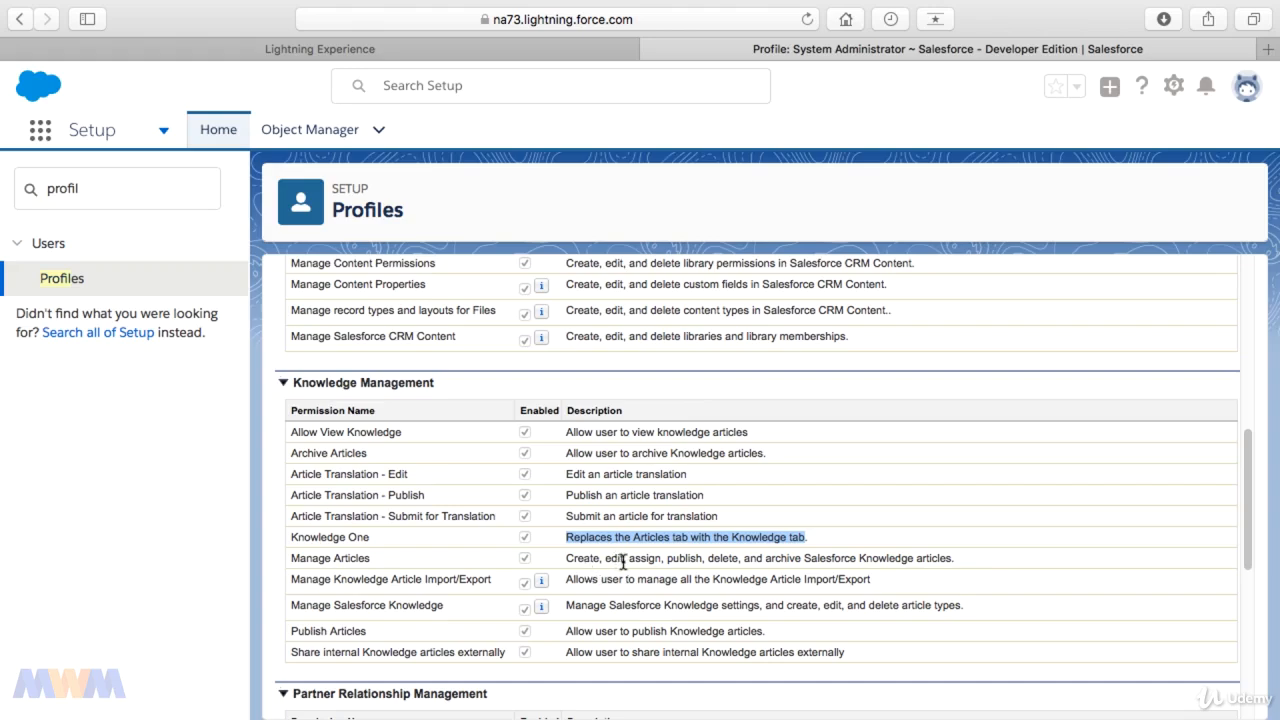
left_click(336, 540)
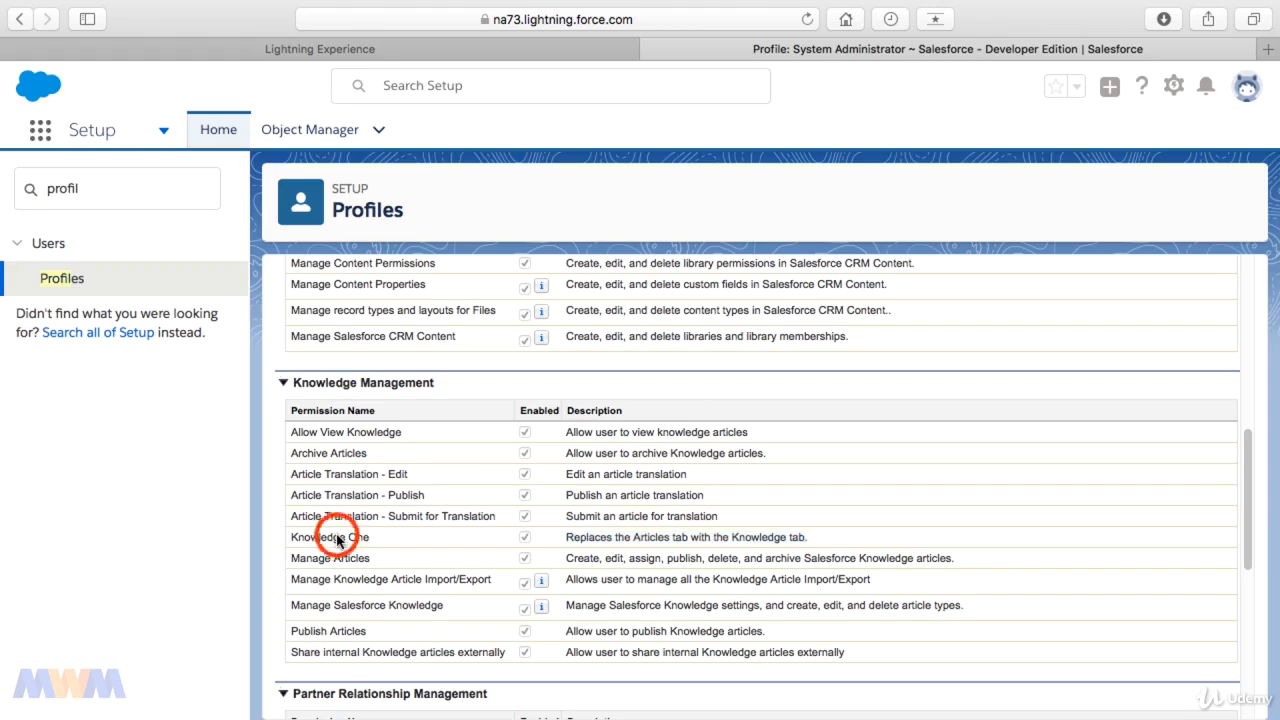
triple_click(336, 539)
left_click(365, 543)
left_click(353, 543)
left_click_drag(320, 540, 803, 537)
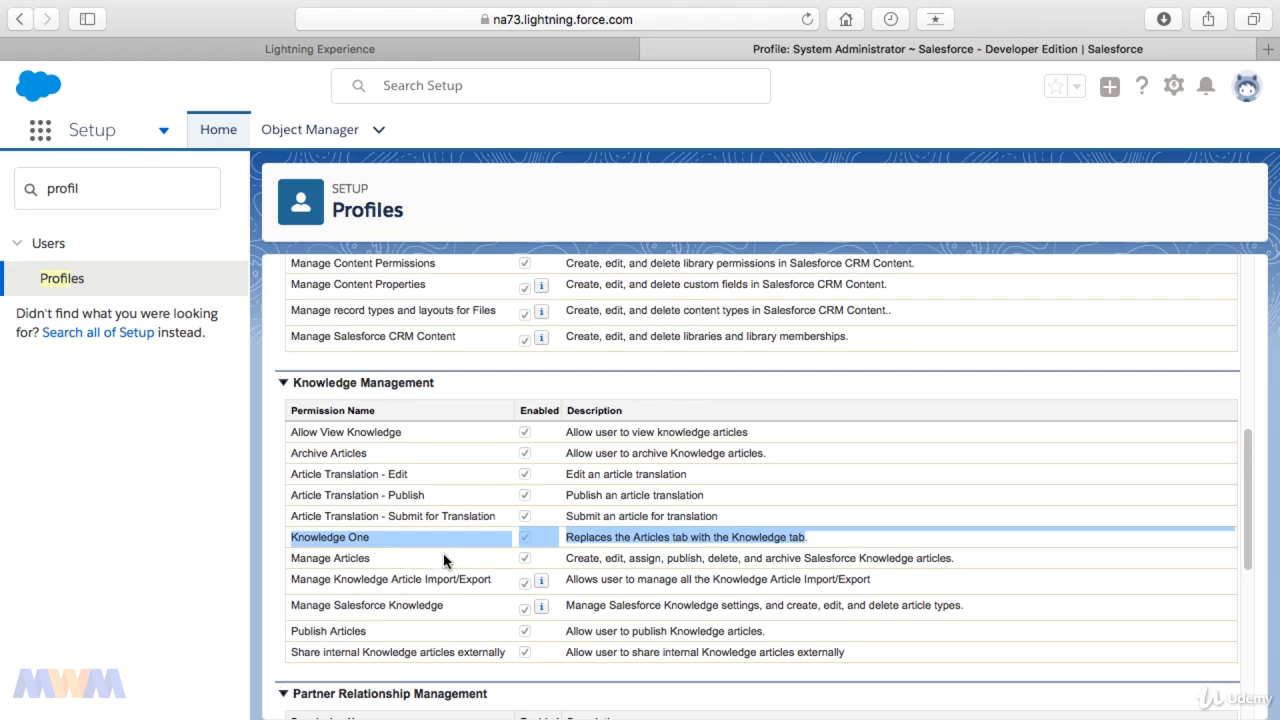
left_click(848, 646)
left_click_drag(848, 646, 302, 382)
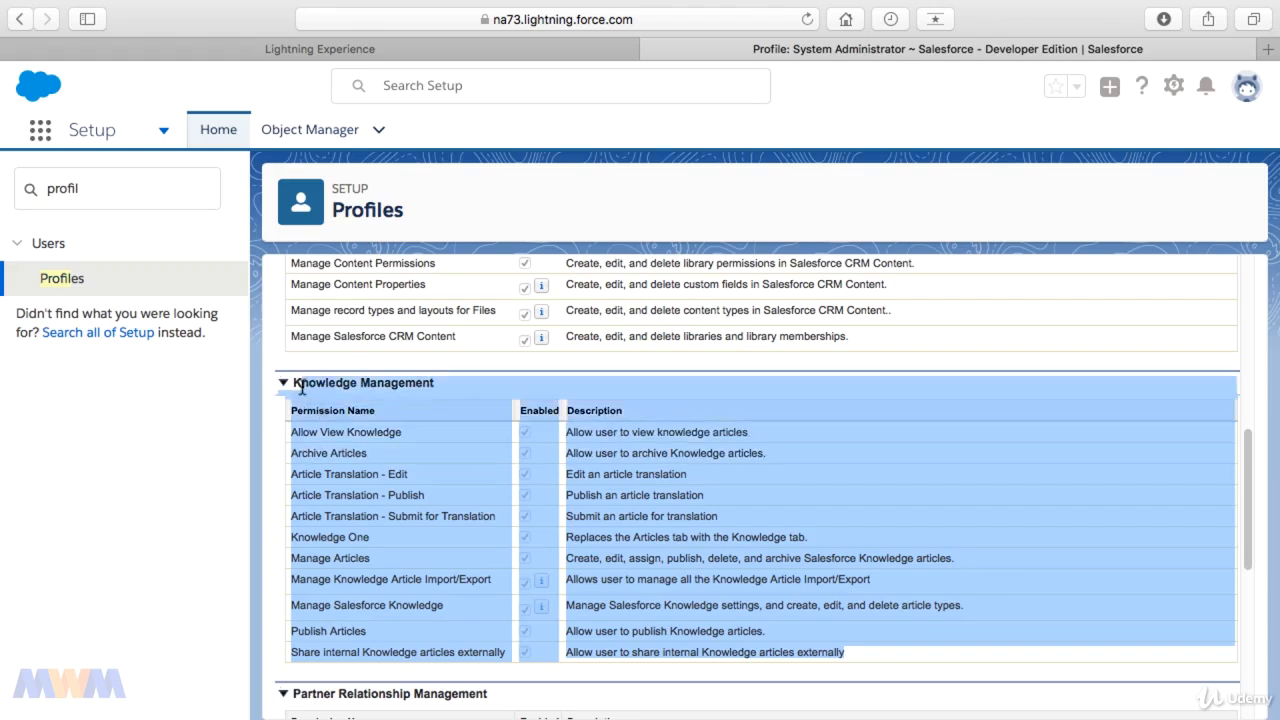
Search Setup for "perm", open the Knowledge LSF Permission Set from Permission Sets and read its description.
left_click(126, 185)
double_click(126, 183)
type("per")
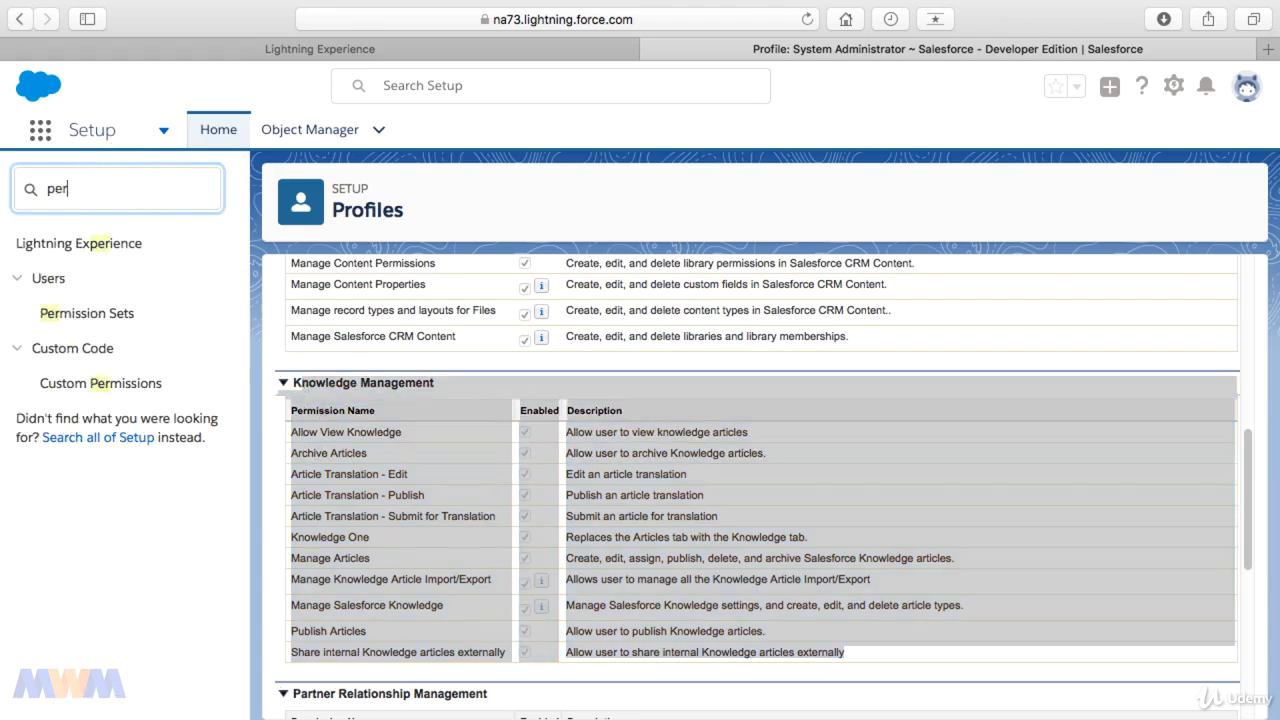
type("m")
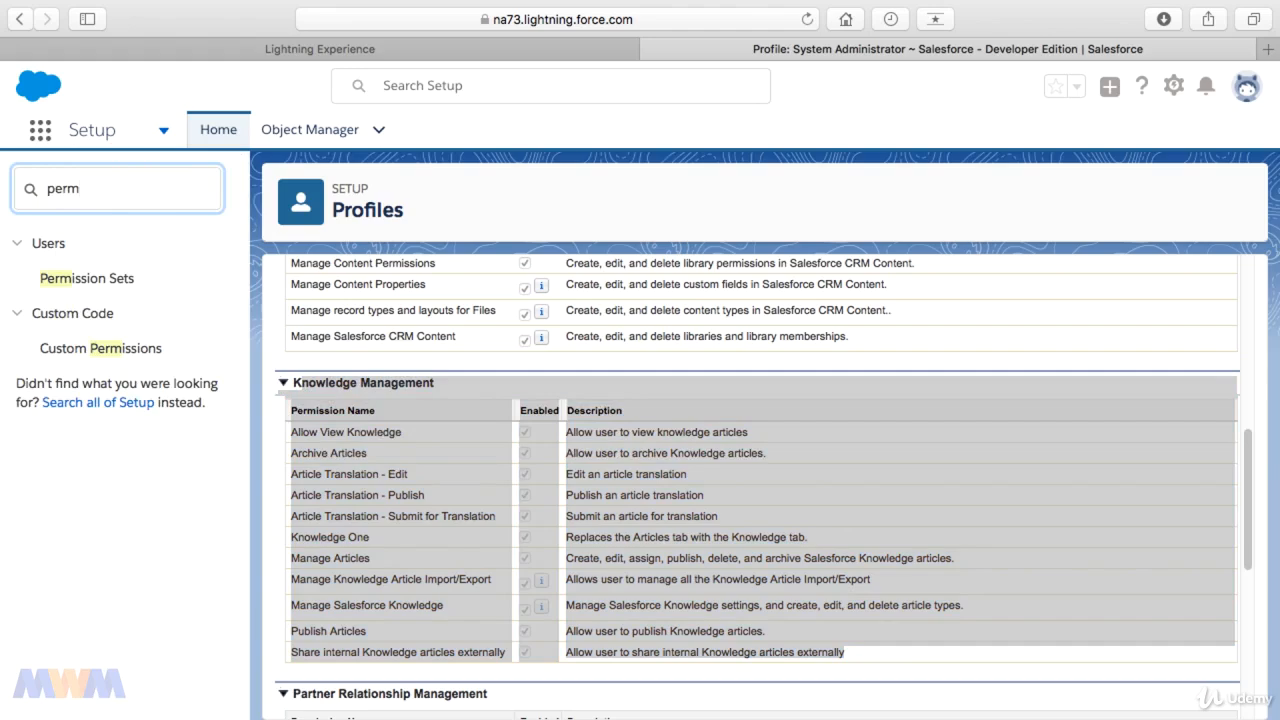
left_click(126, 279)
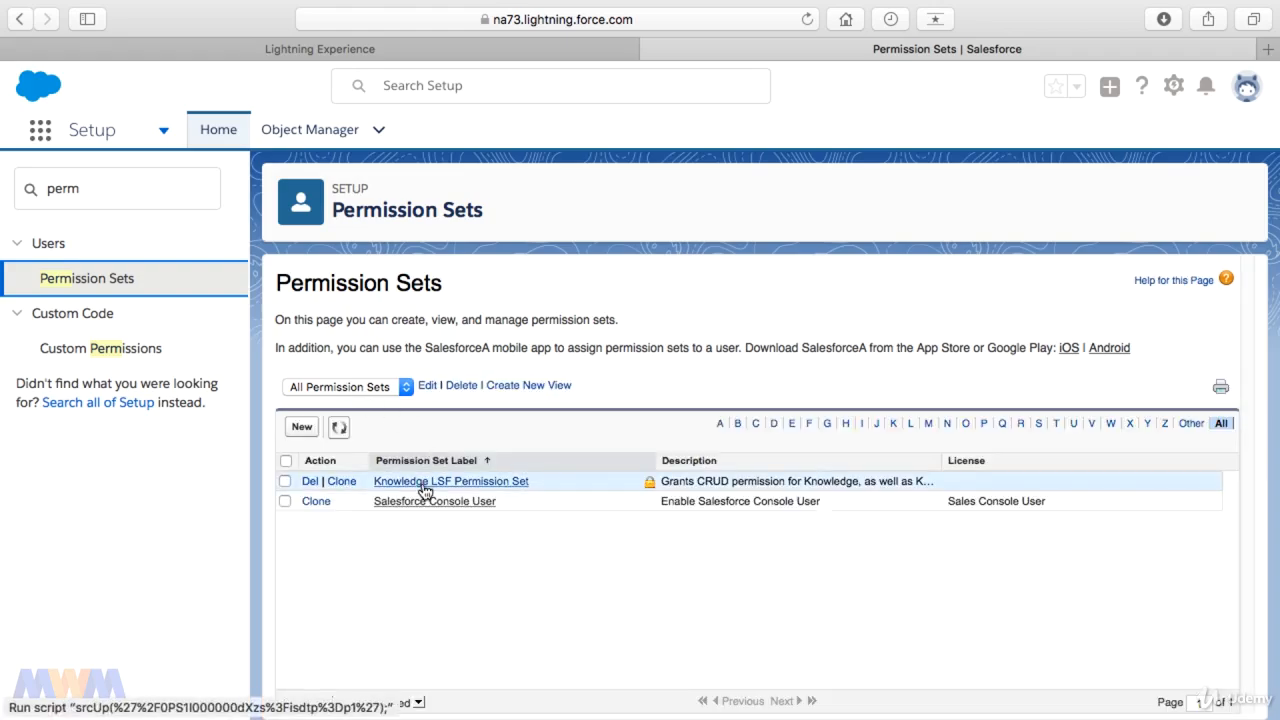
left_click(424, 484)
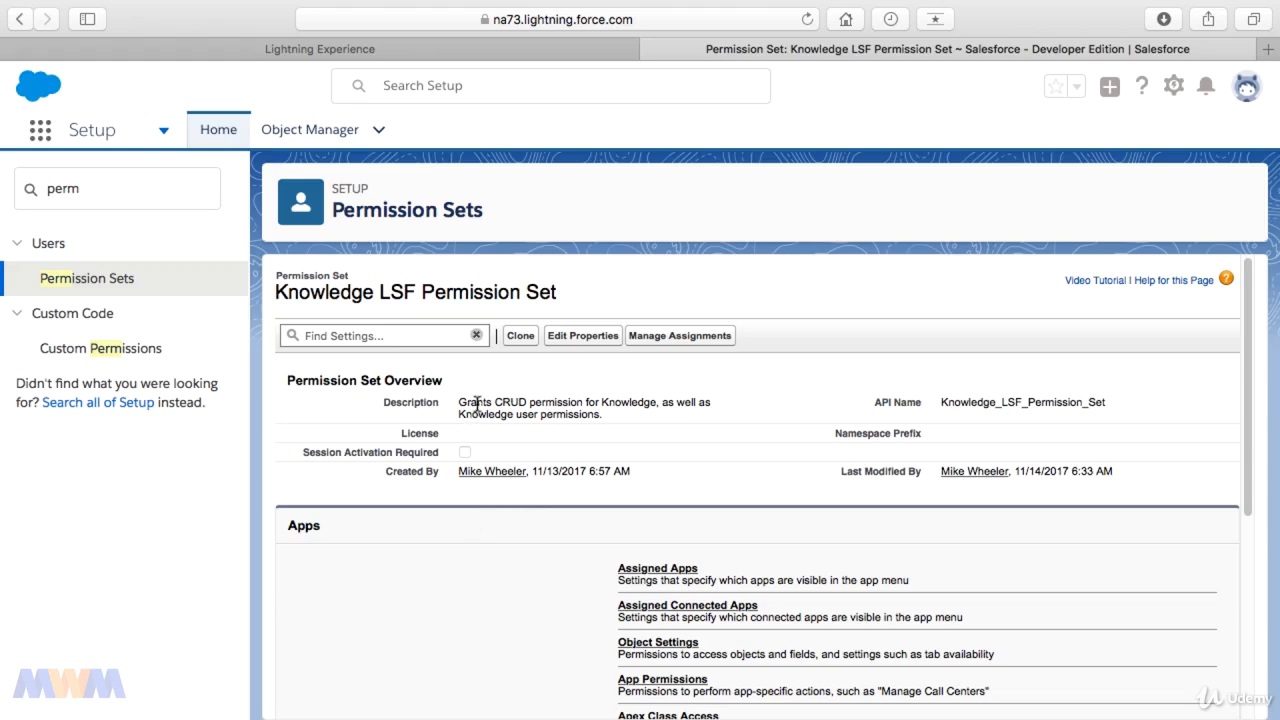
left_click_drag(477, 403, 590, 411)
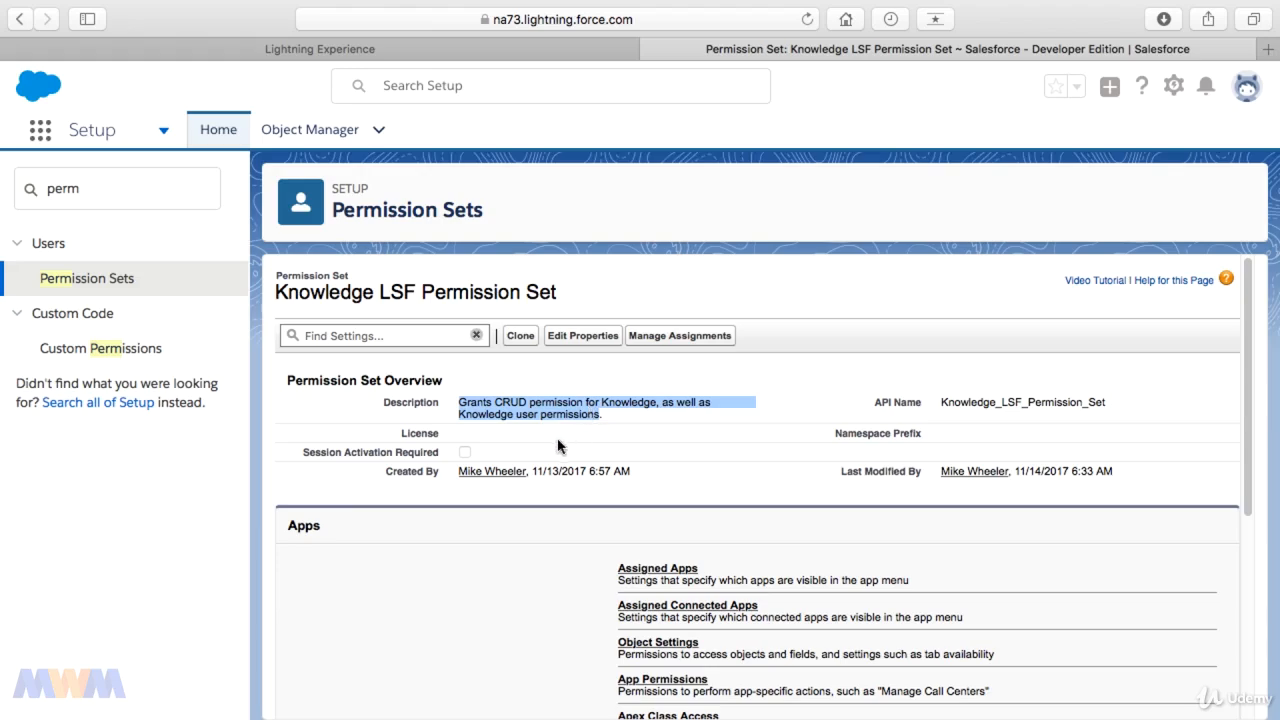
Open the Knowledge LSF Permission Set's App Permissions and review its Knowledge Management permissions.
double_click(509, 403)
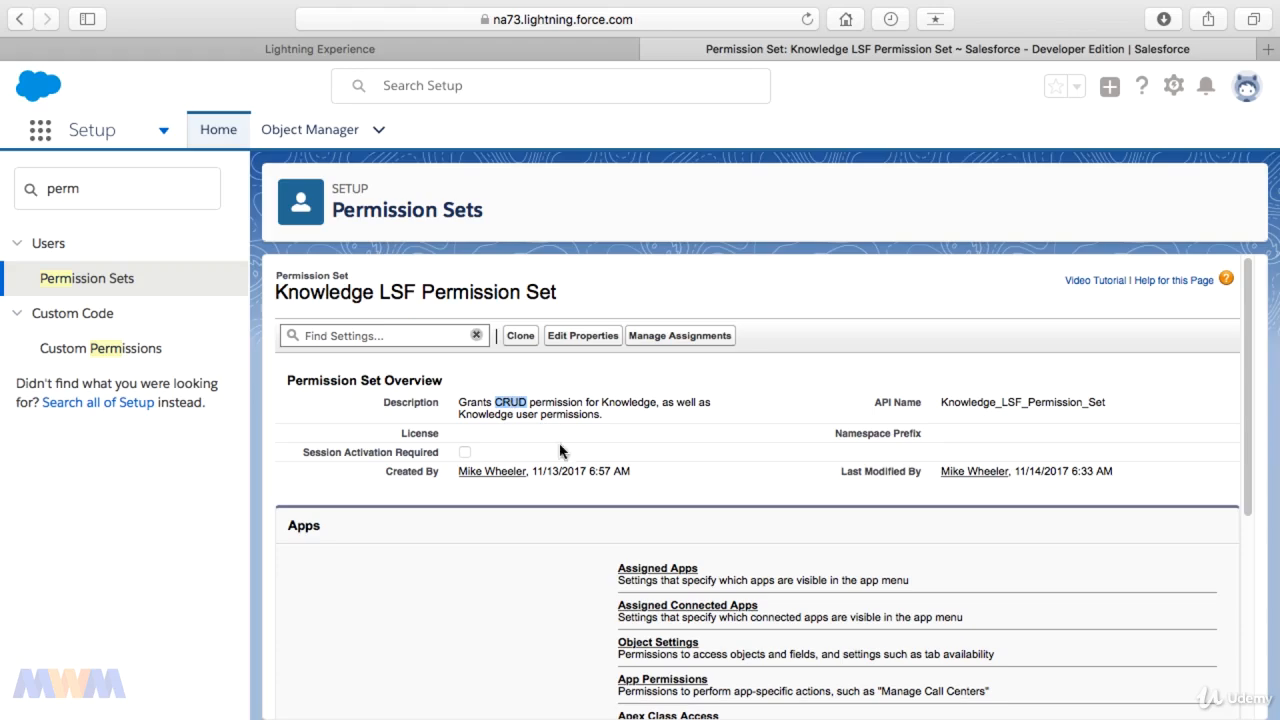
left_click_drag(278, 291, 541, 291)
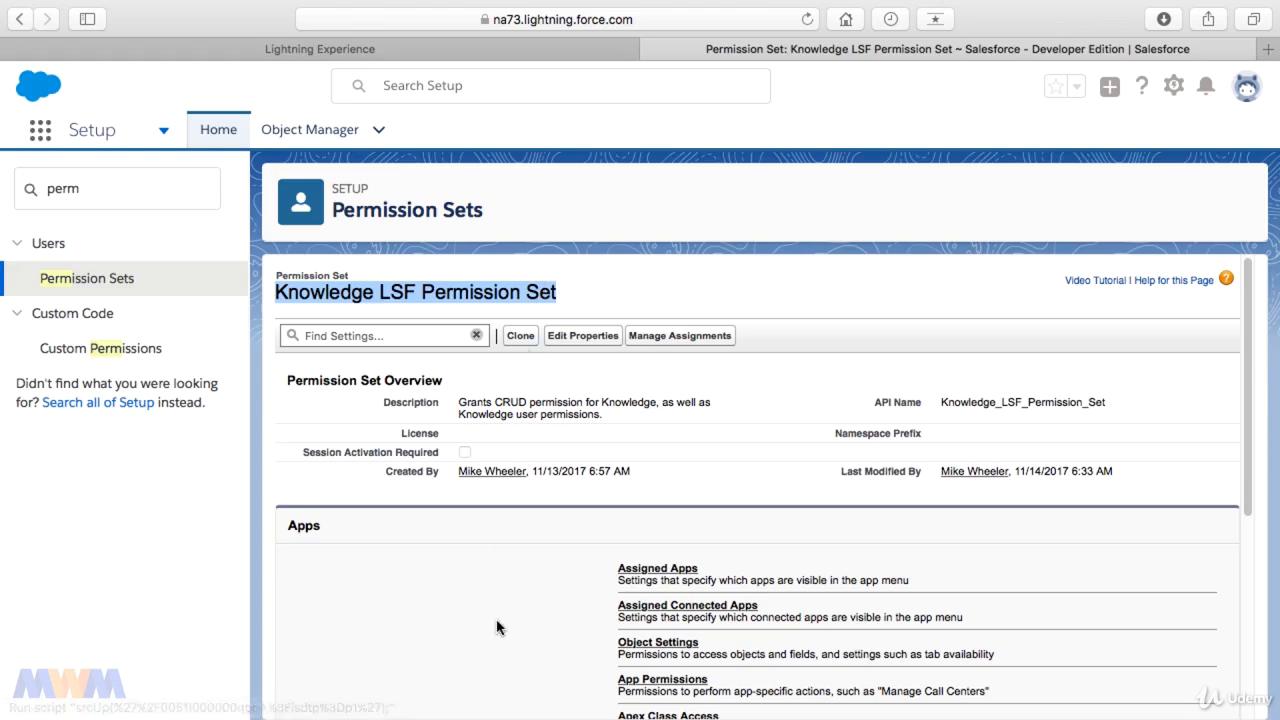
left_click(643, 682)
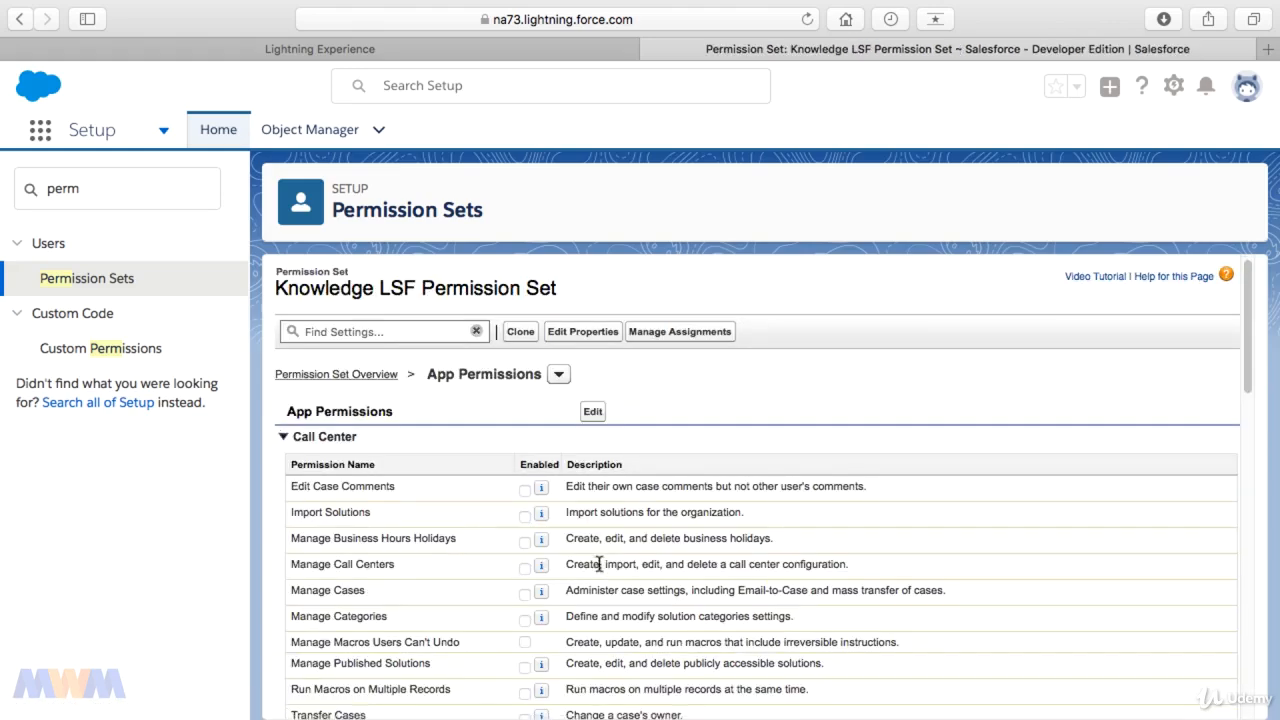
scroll(598, 564, "down", 3)
scroll(598, 564, "down", 7)
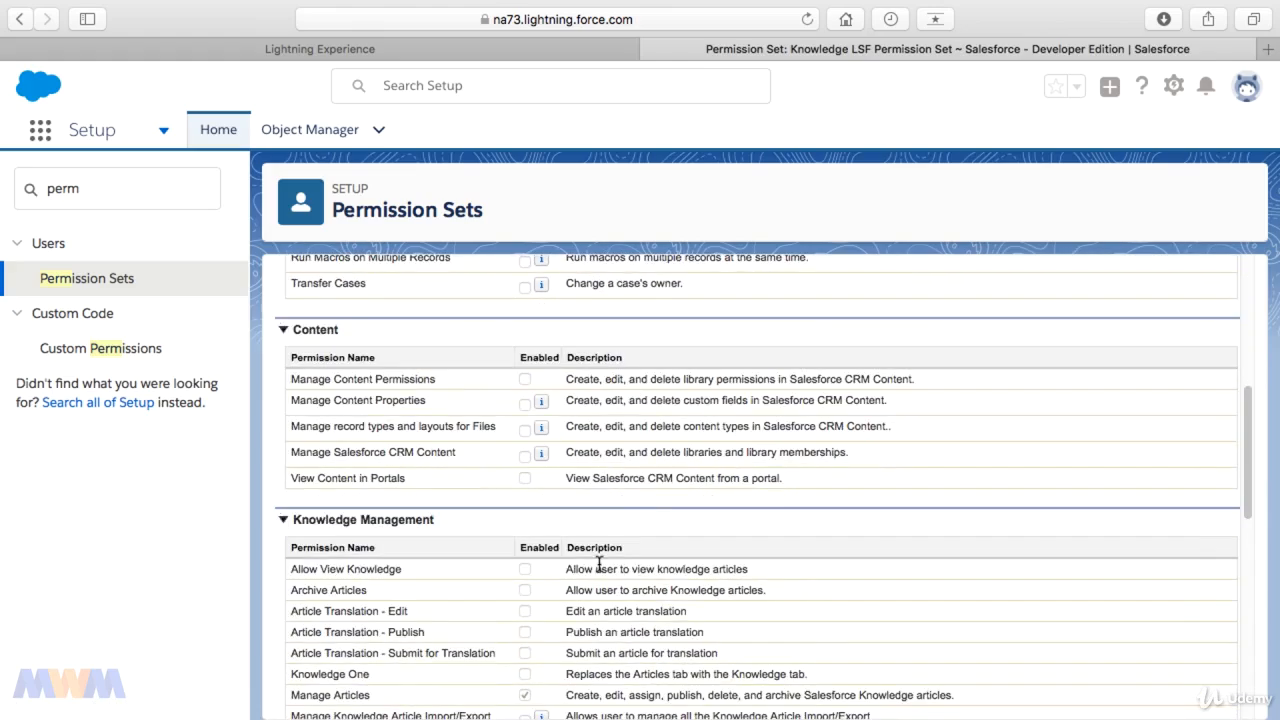
scroll(598, 564, "down", 2)
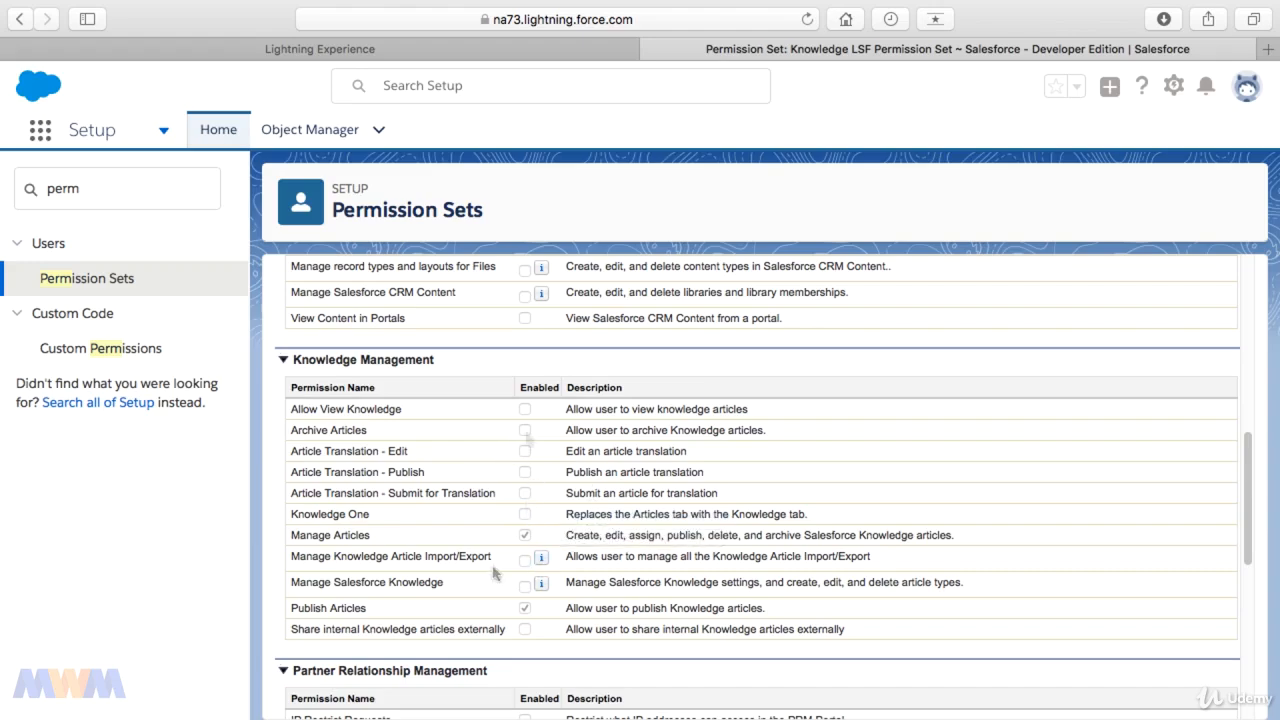
Open the permission set's assigned users, view the Custom: Marketing Profile user's record and check the Knowledge User setting.
scroll(531, 508, "up", 15)
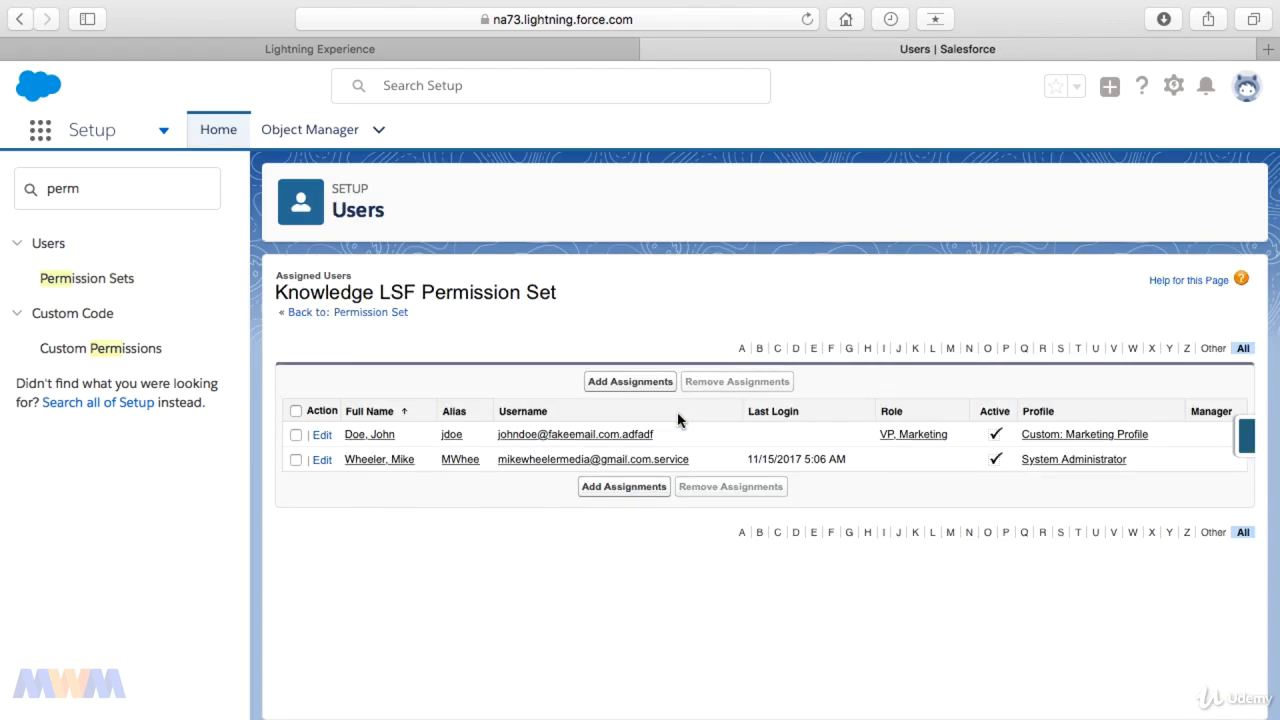
left_click(295, 435)
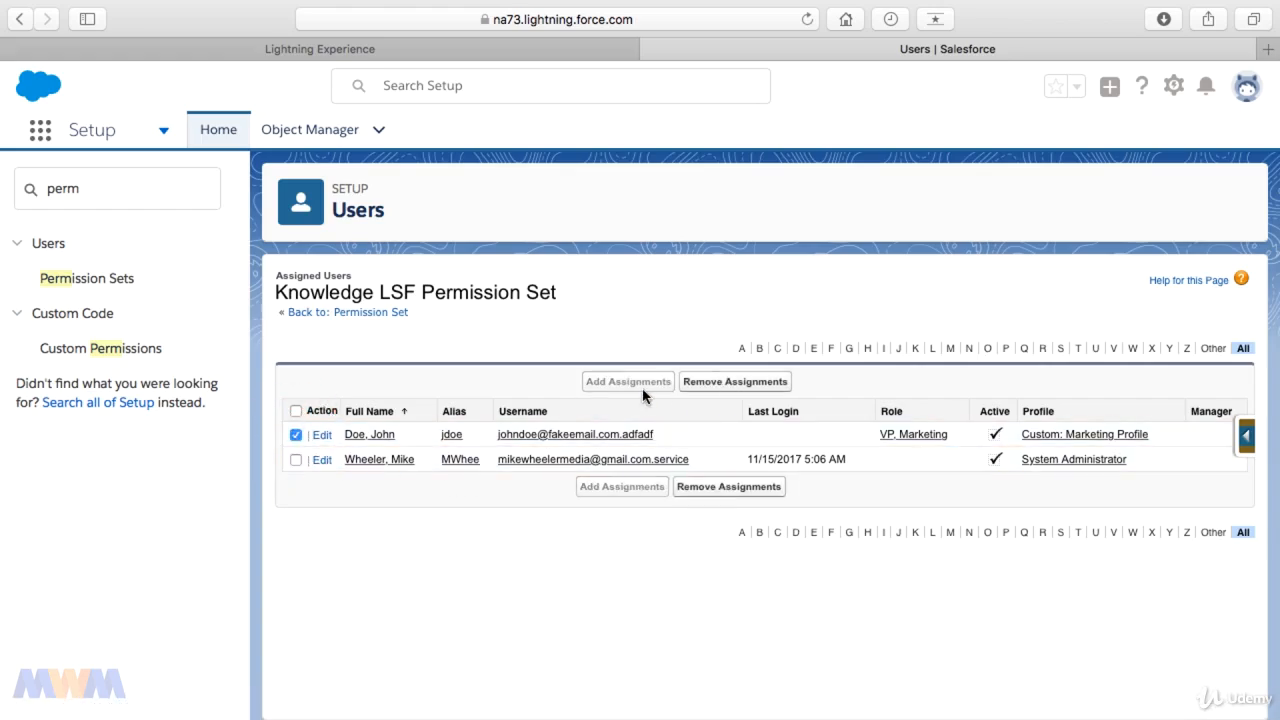
left_click(381, 440)
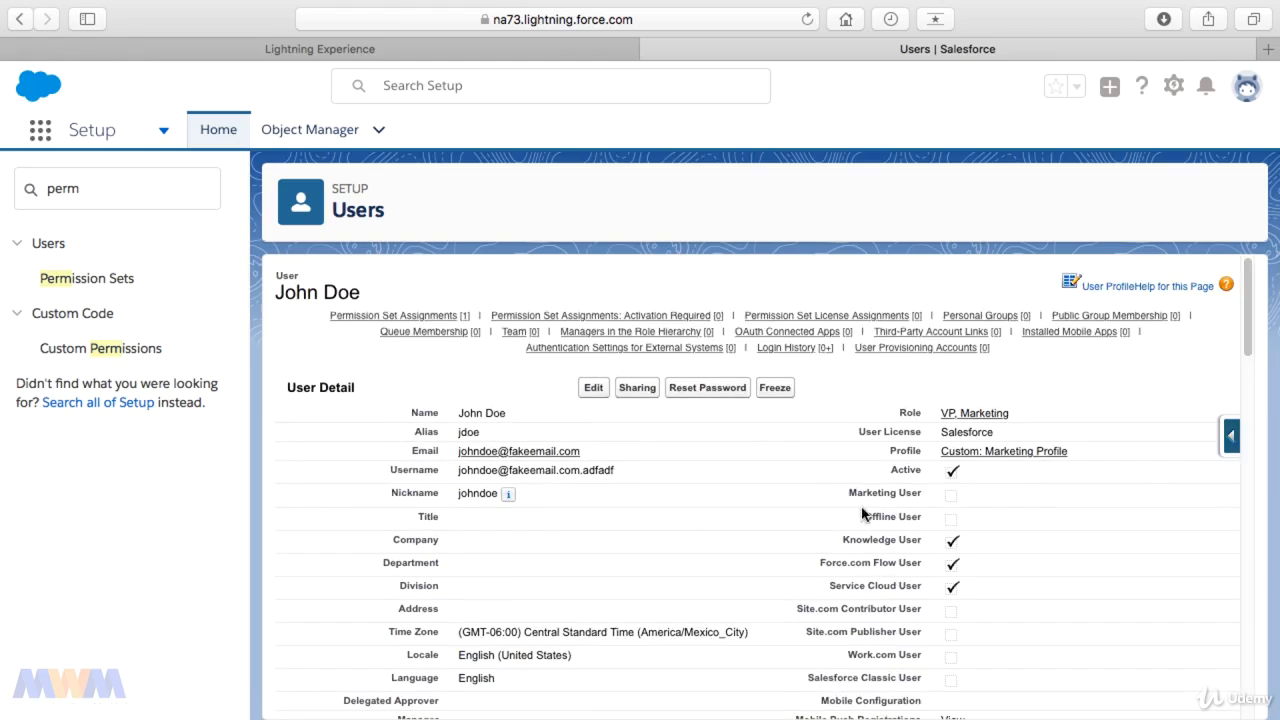
left_click(955, 545)
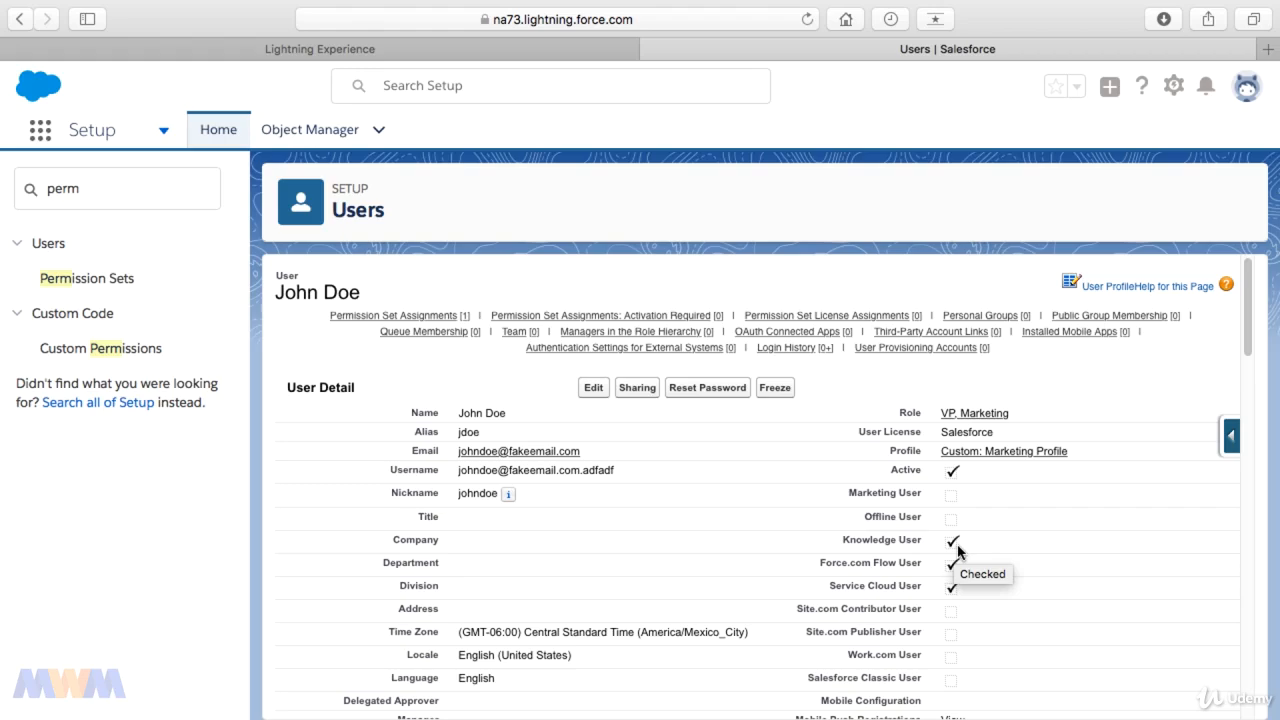
Examine the user's Permission Set Assignments along with the Knowledge User setting in the user details.
scroll(957, 550, "down", 10)
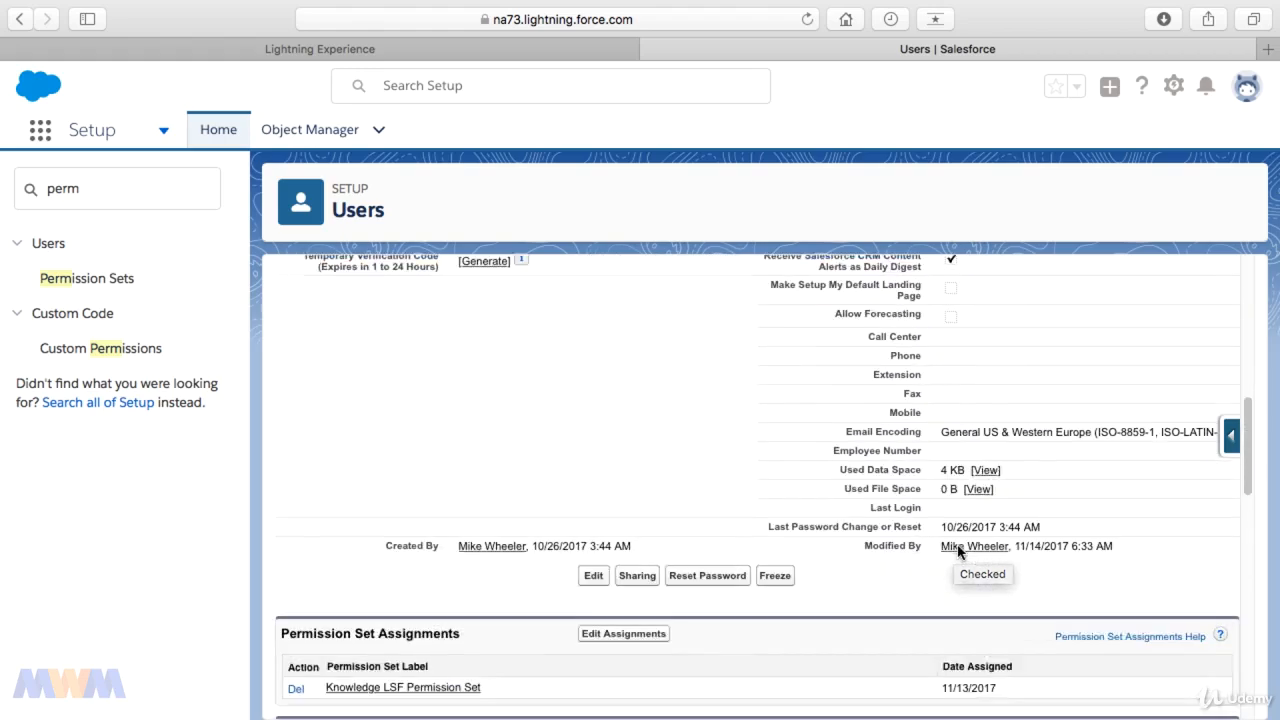
scroll(880, 537, "down", 2)
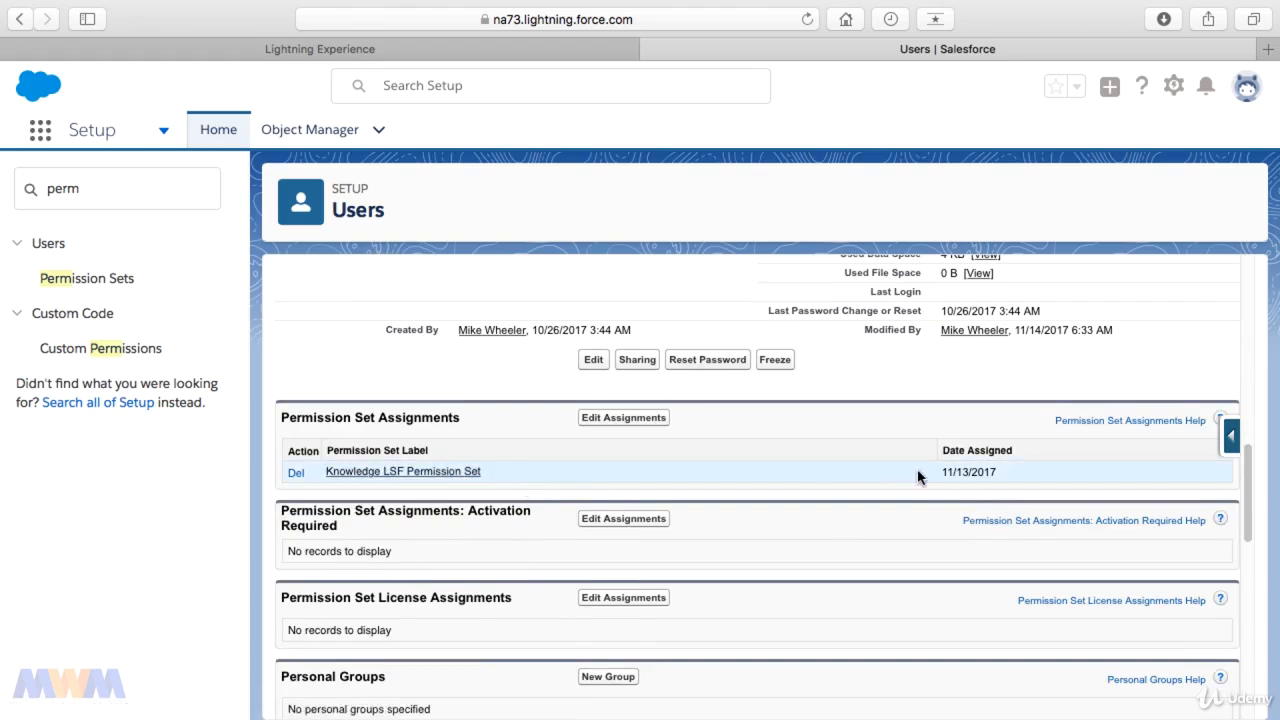
scroll(818, 465, "up", 12)
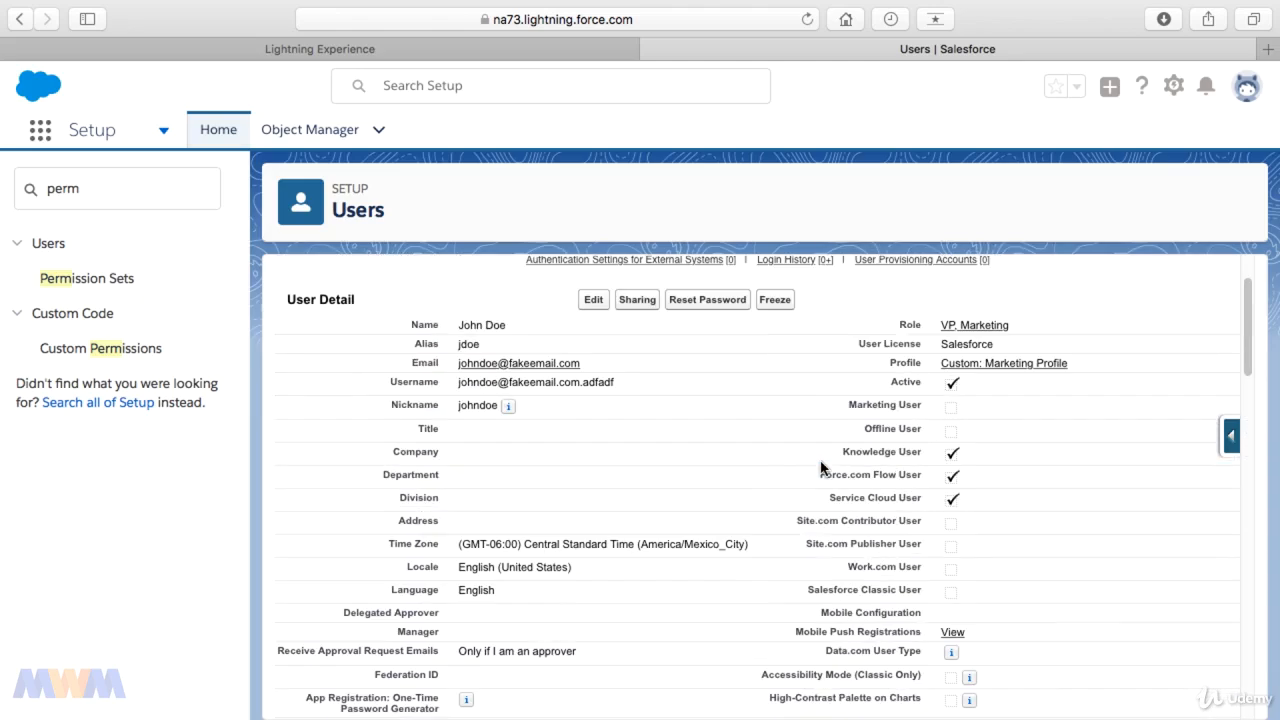
scroll(690, 500, "down", 15)
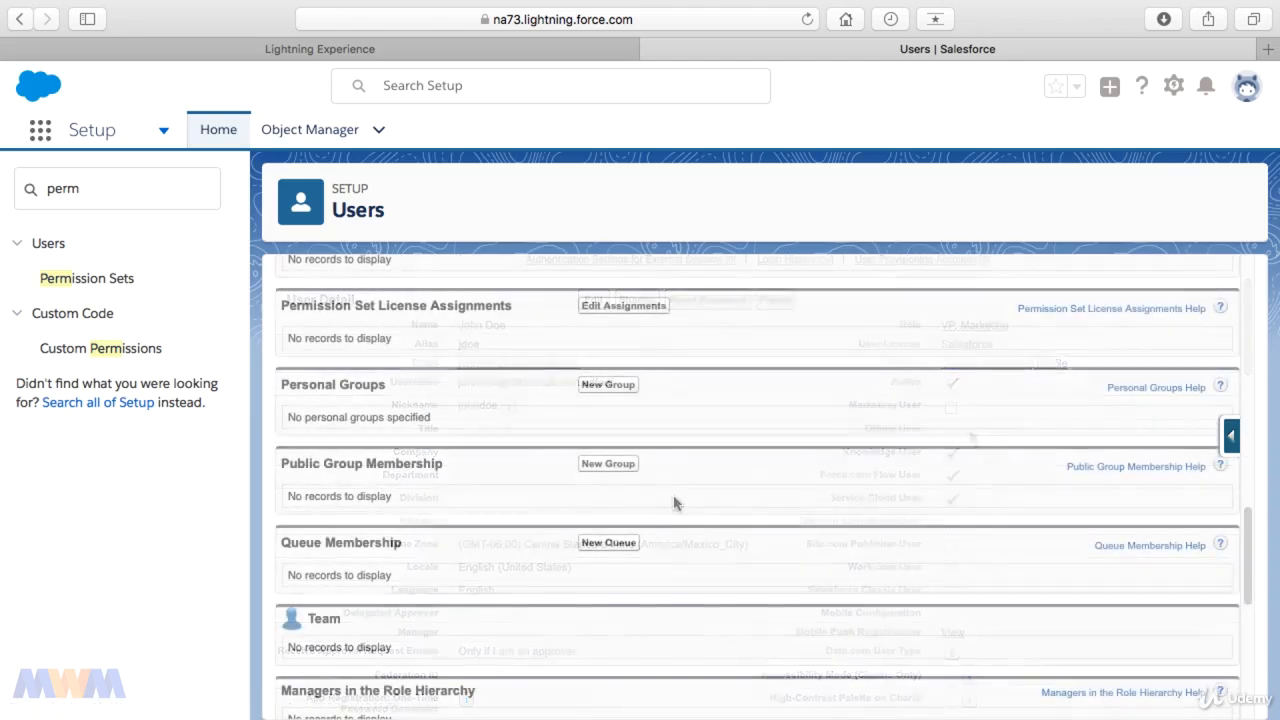
scroll(697, 503, "up", 8)
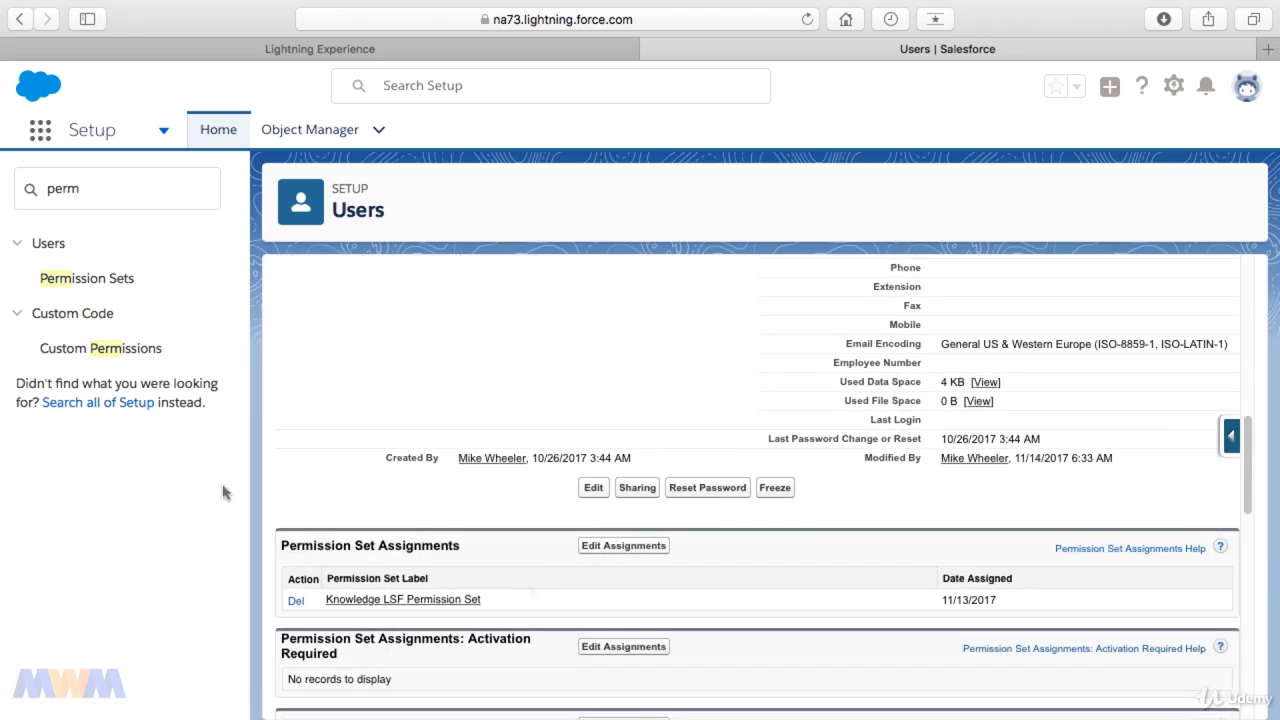
scroll(958, 427, "up", 5)
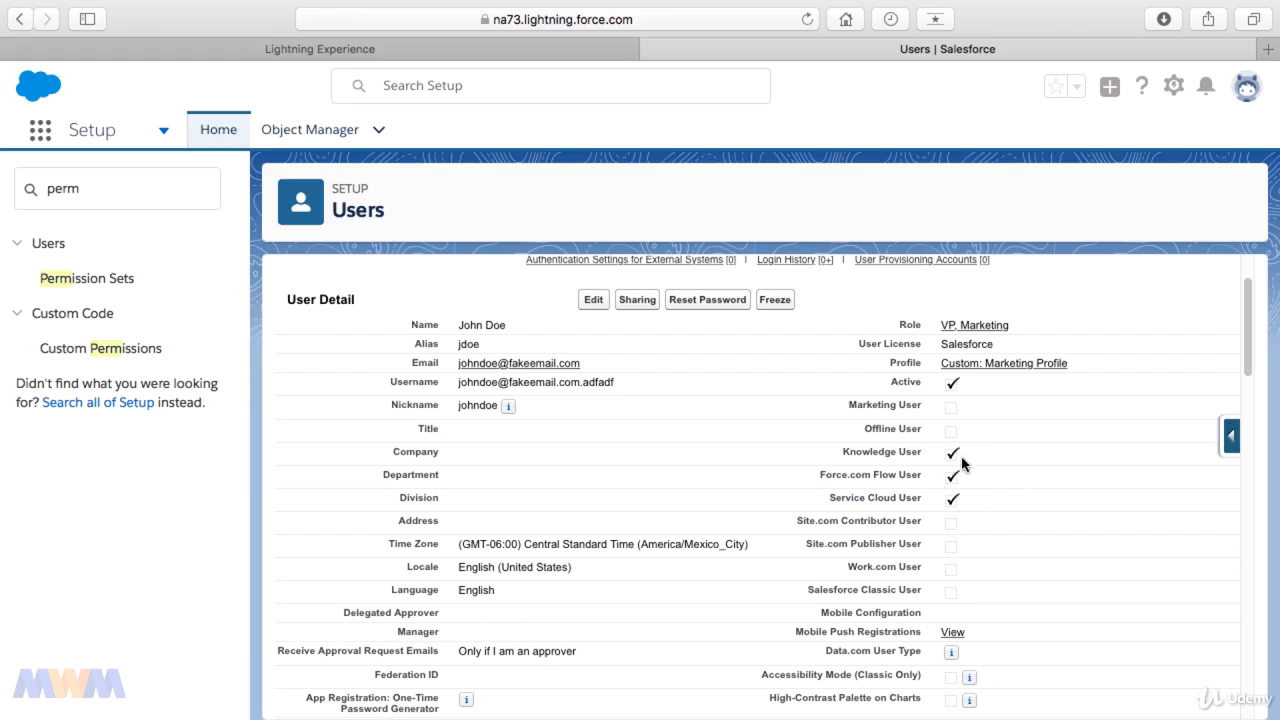
double_click(890, 464)
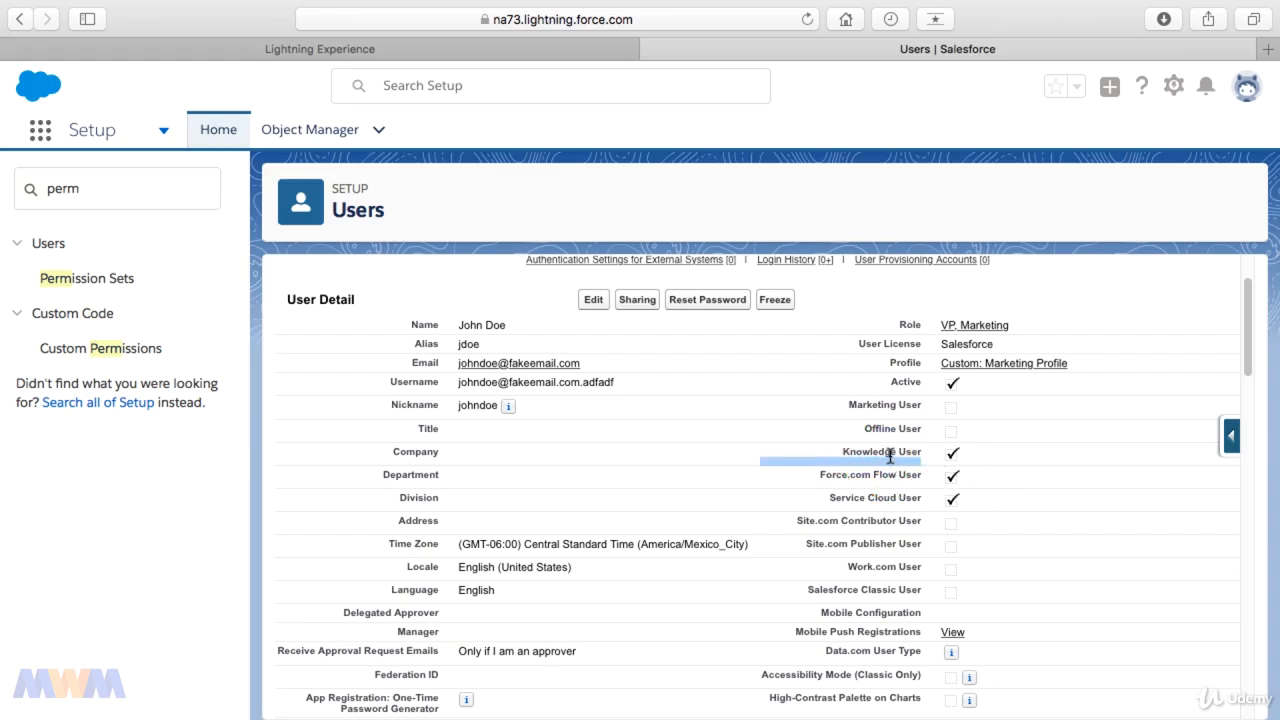
triple_click(886, 451)
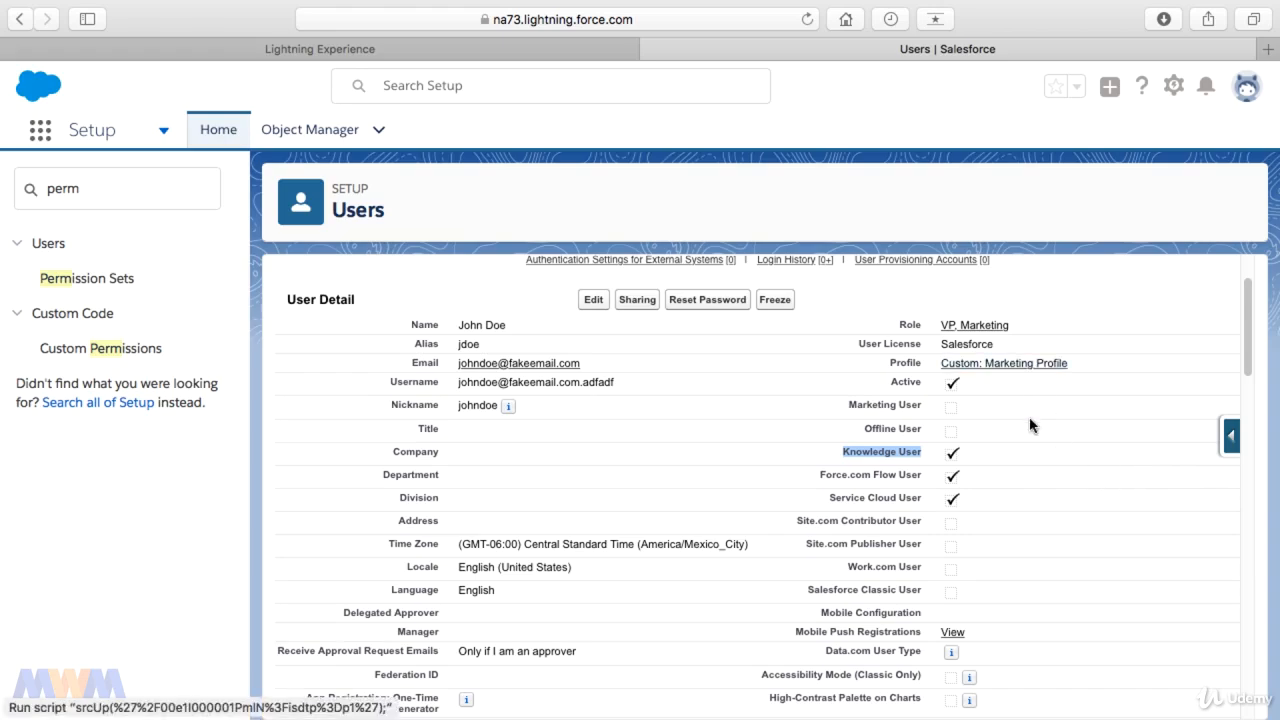
Open the Knowledge LSF Permission Set from the user's permission set assignments and go to its App Permissions.
scroll(1038, 500, "down", 2)
scroll(1040, 508, "down", 10)
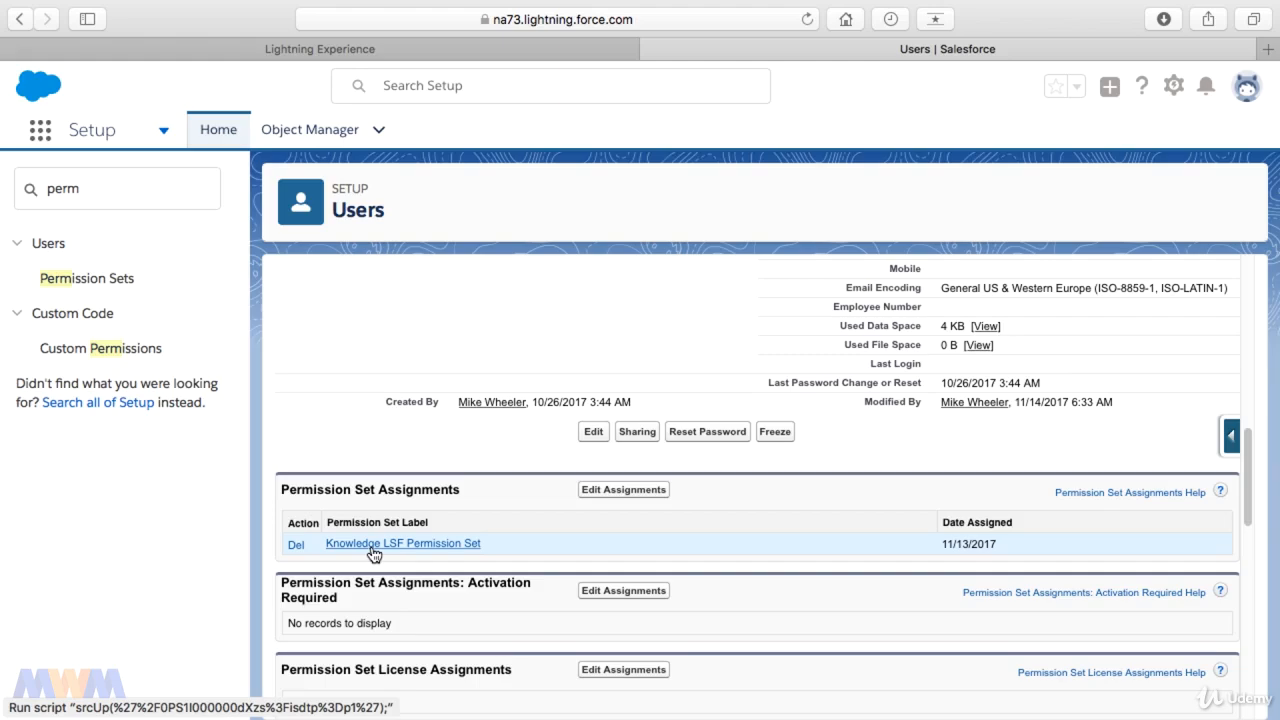
left_click(373, 548)
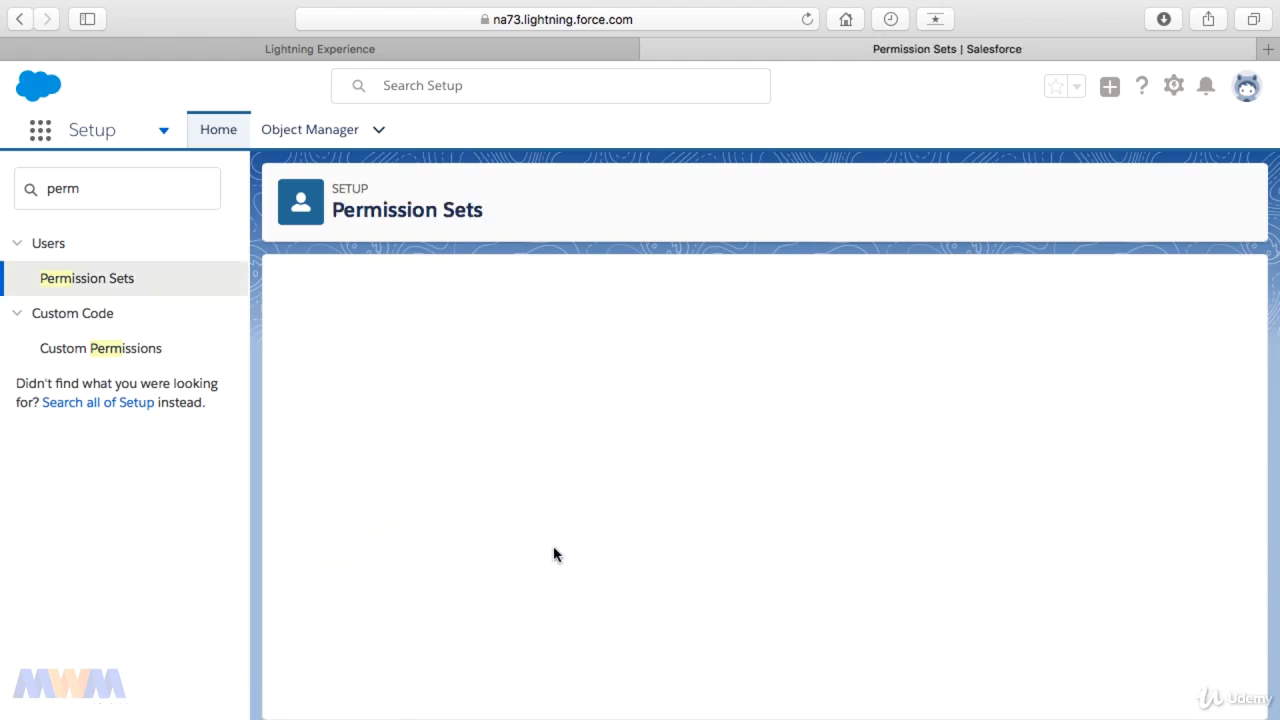
scroll(626, 514, "down", 3)
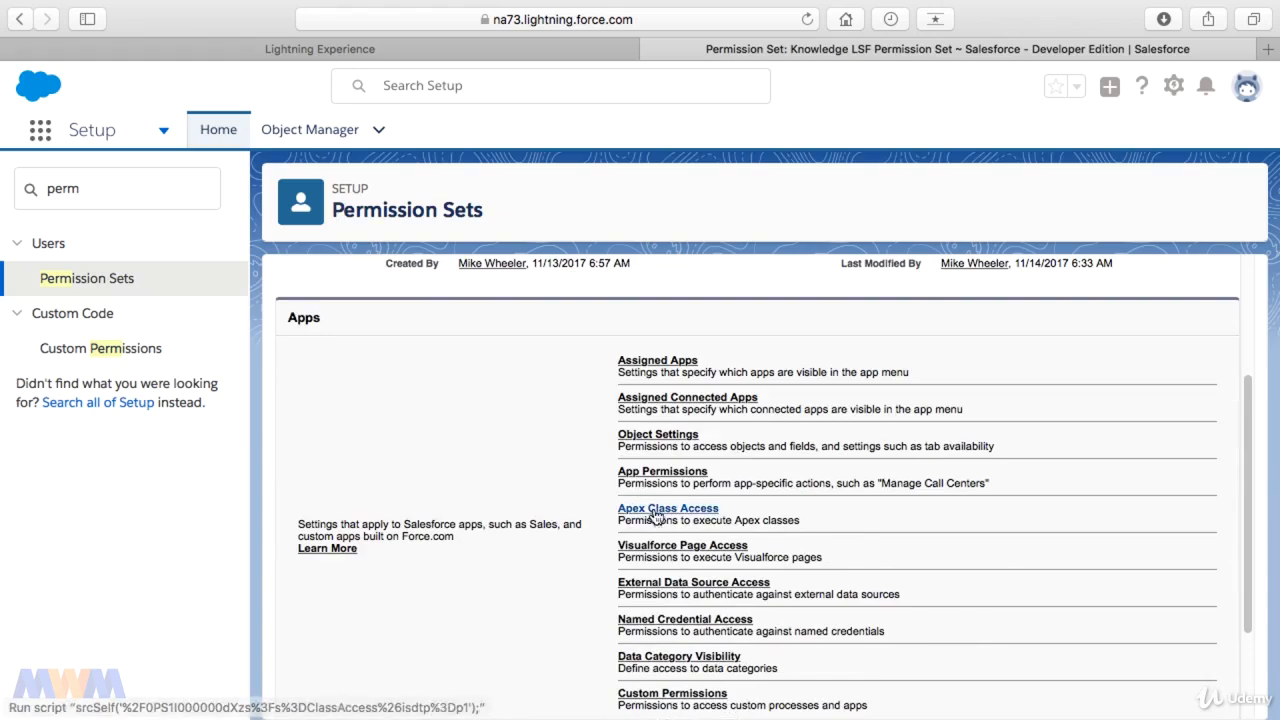
left_click(664, 474)
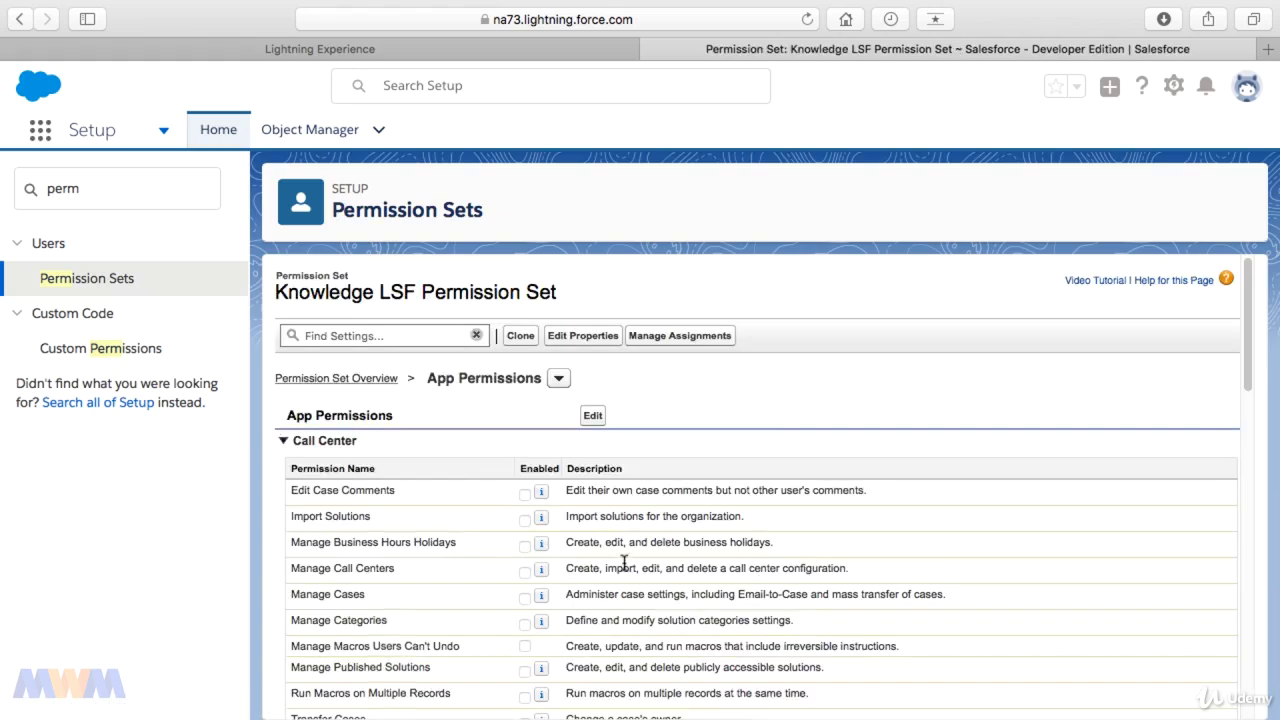
Read the descriptions of the Knowledge One and Manage Articles permissions under Knowledge Management.
scroll(624, 564, "down", 10)
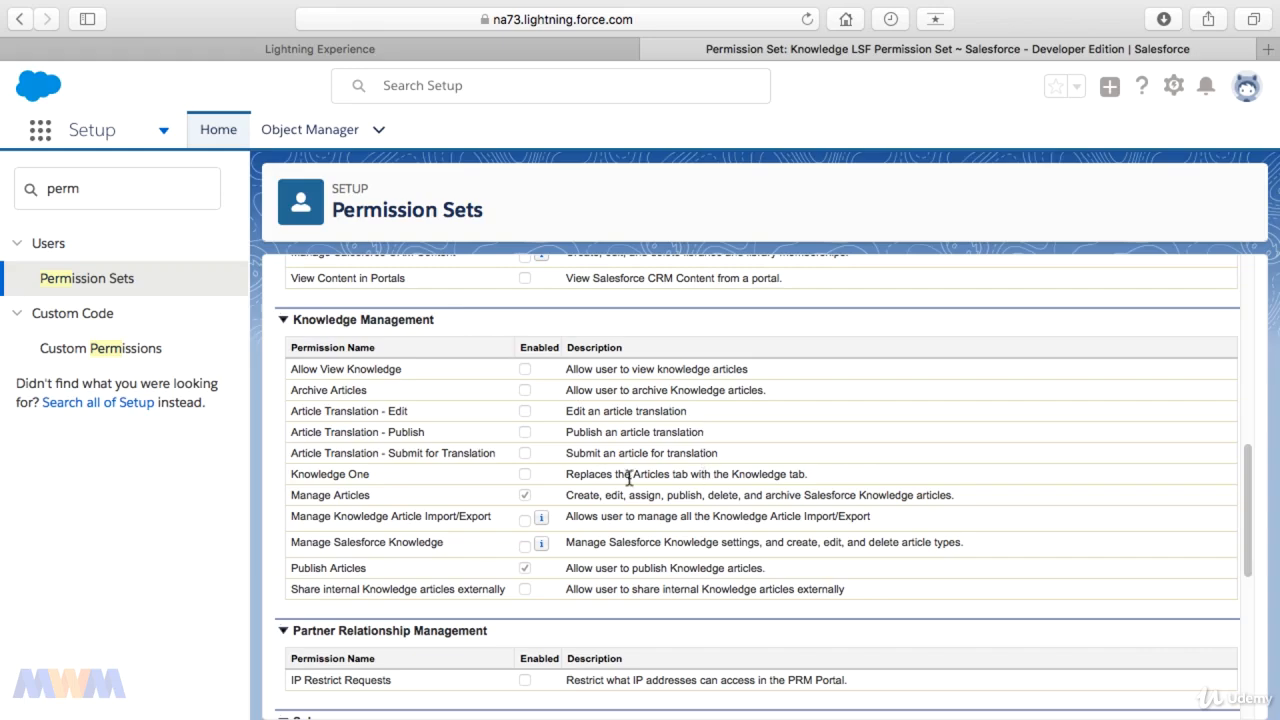
left_click_drag(640, 477, 695, 482)
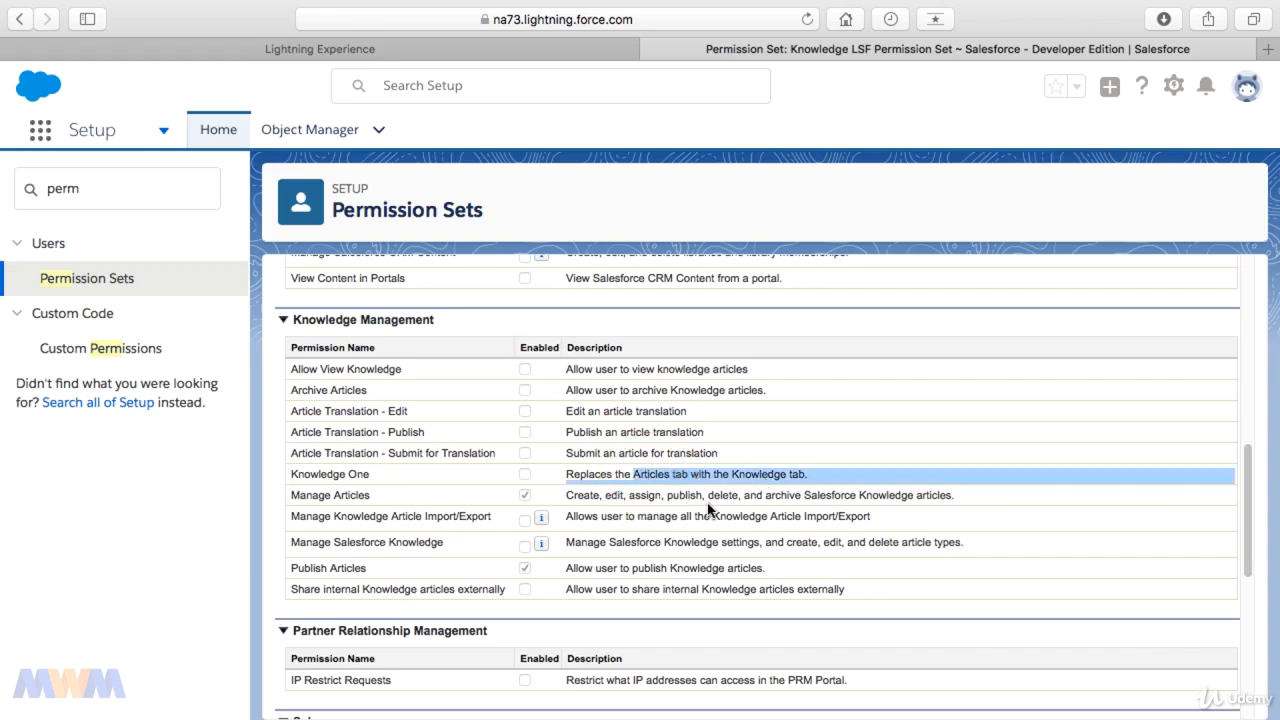
left_click(708, 506)
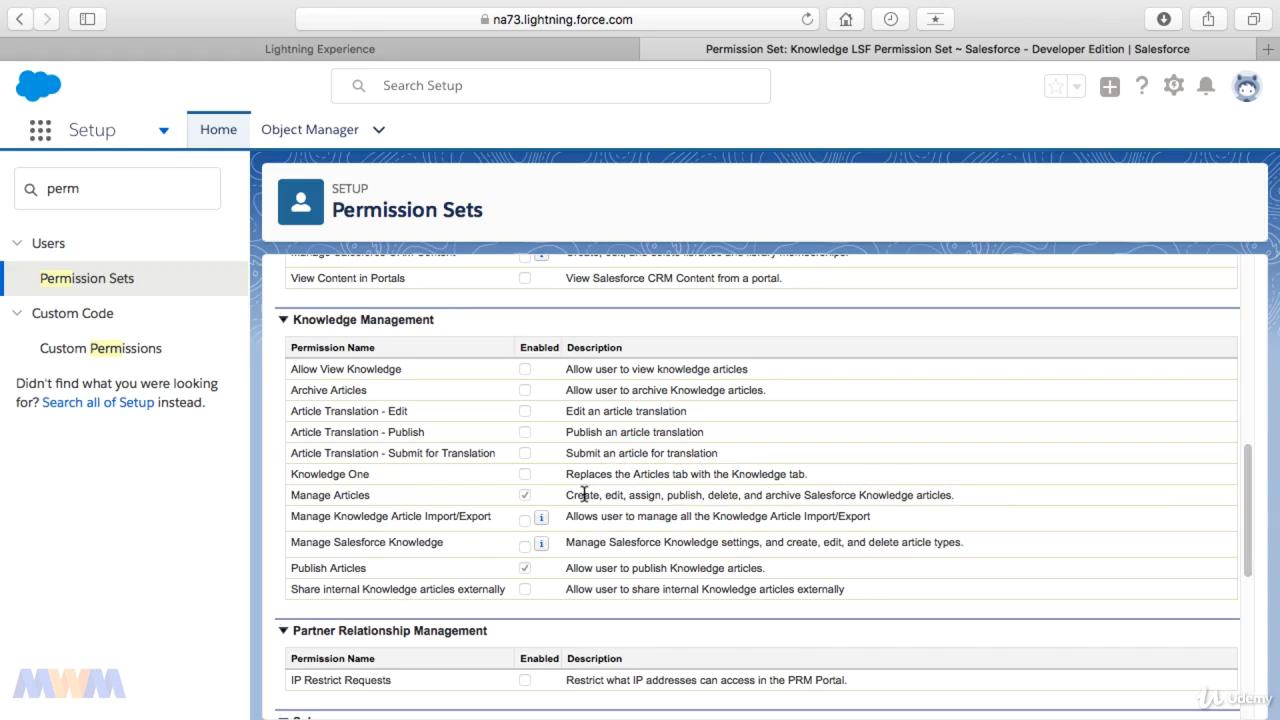
left_click_drag(570, 495, 926, 495)
Search Setup for "workflow", open Workflow Rules and continue past the introduction to the list of all rules.
scroll(706, 482, "up", 10)
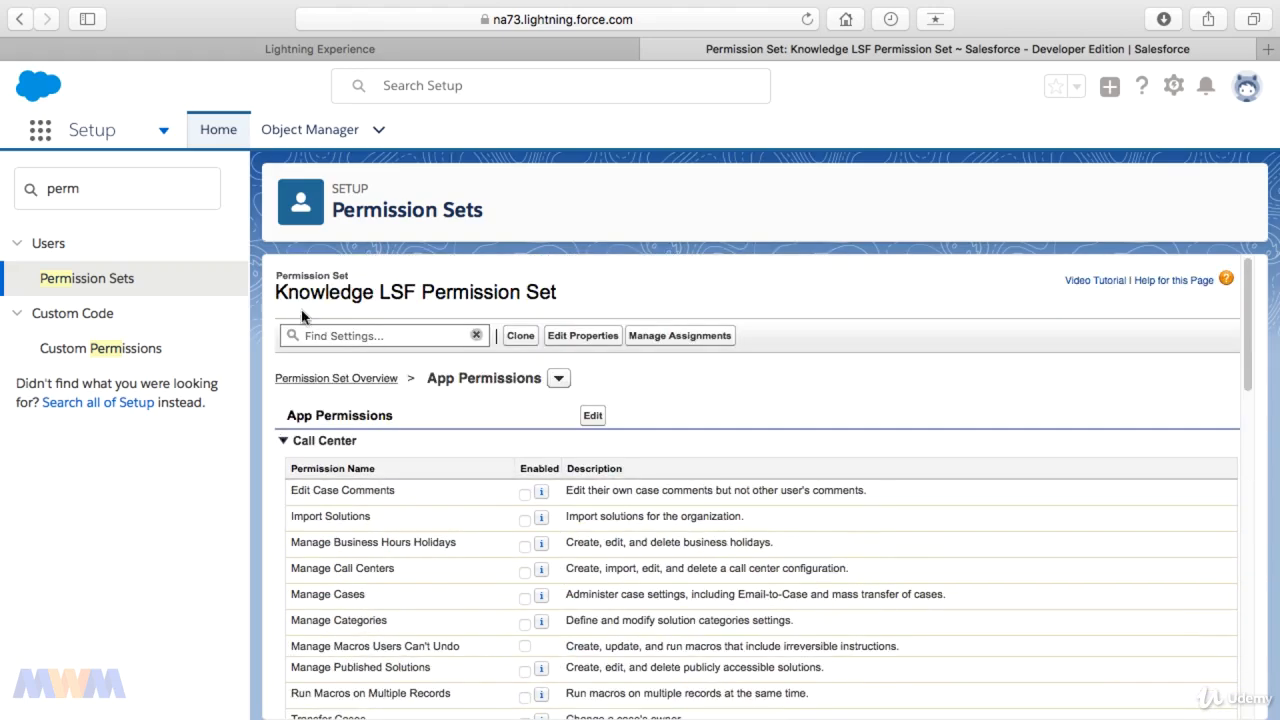
left_click(133, 190)
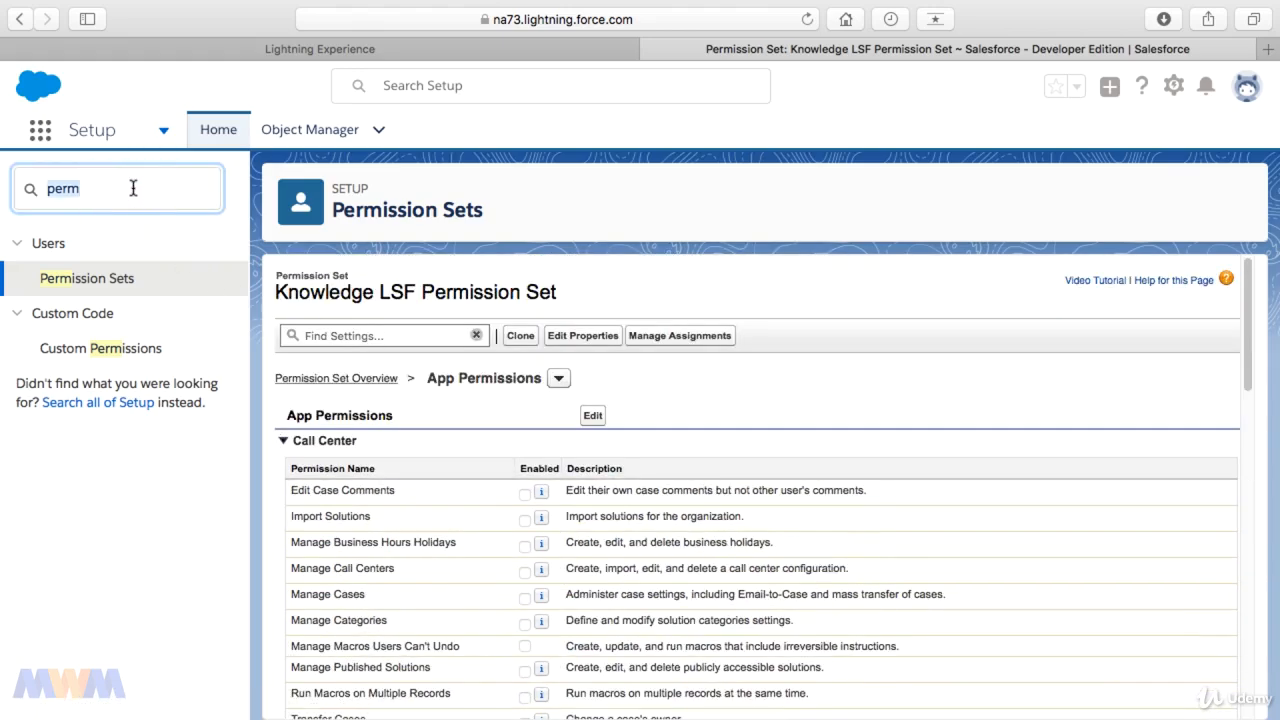
type("workflow")
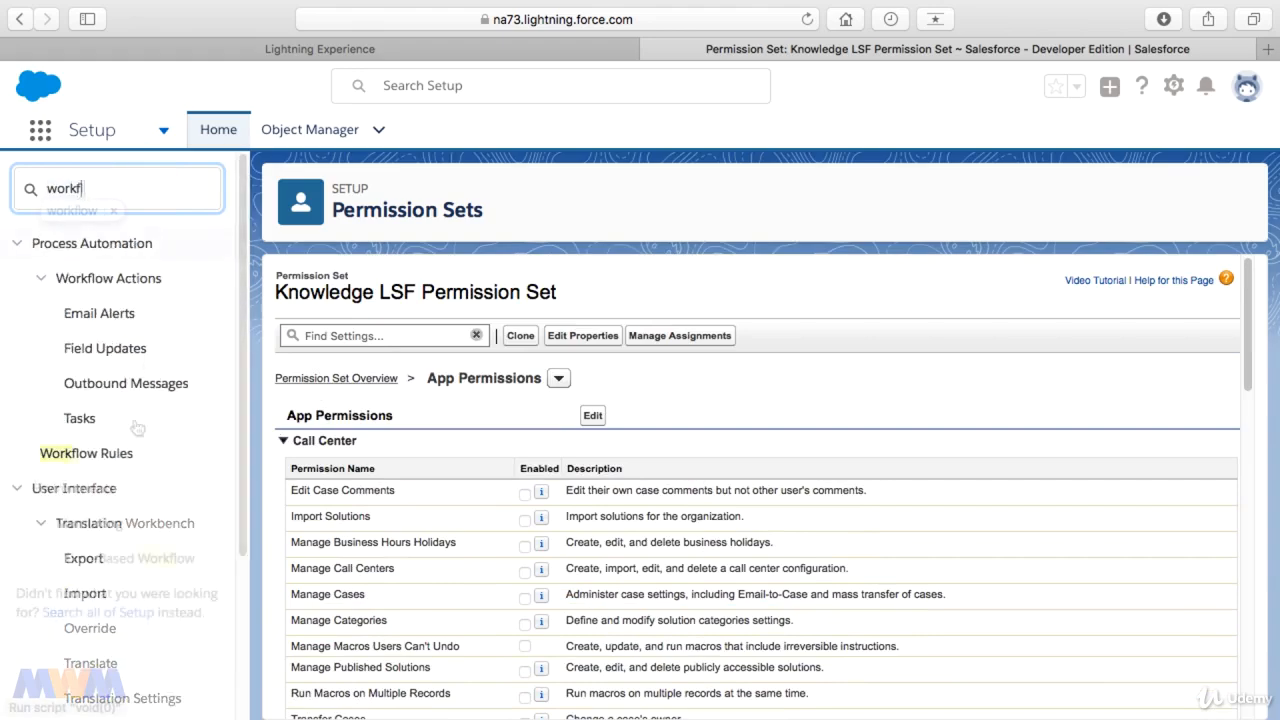
left_click(128, 455)
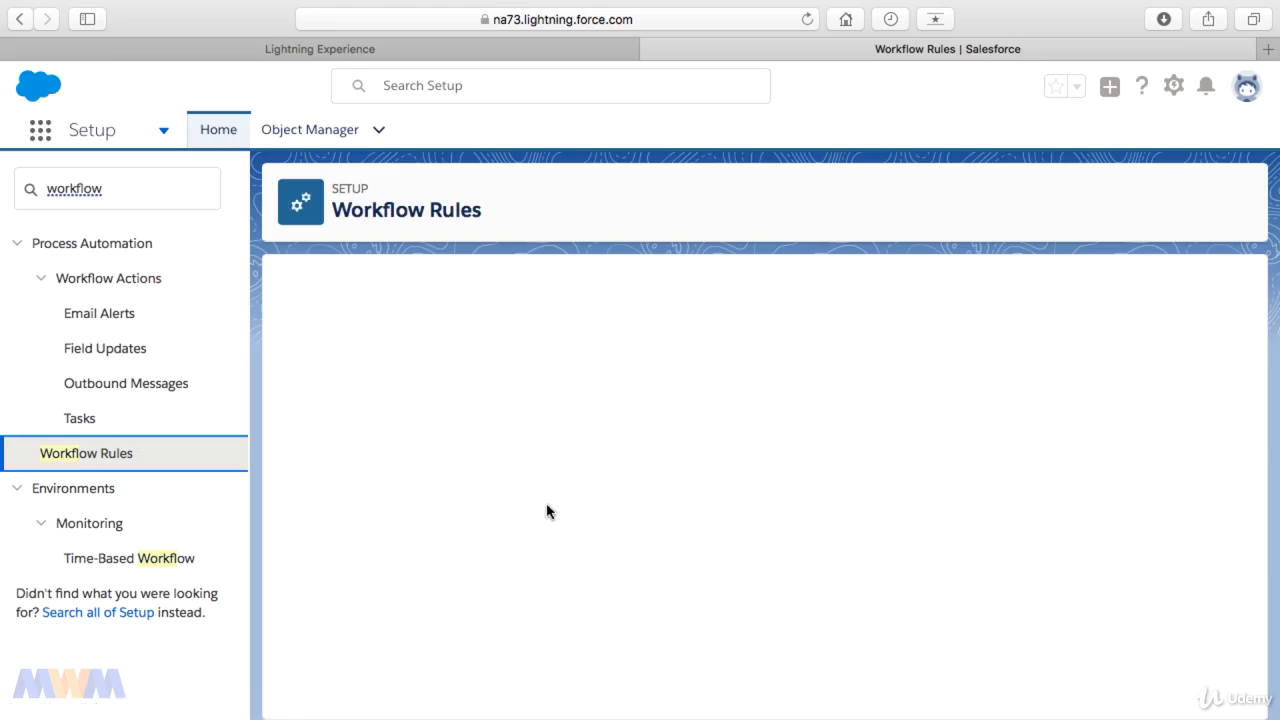
scroll(556, 506, "down", 5)
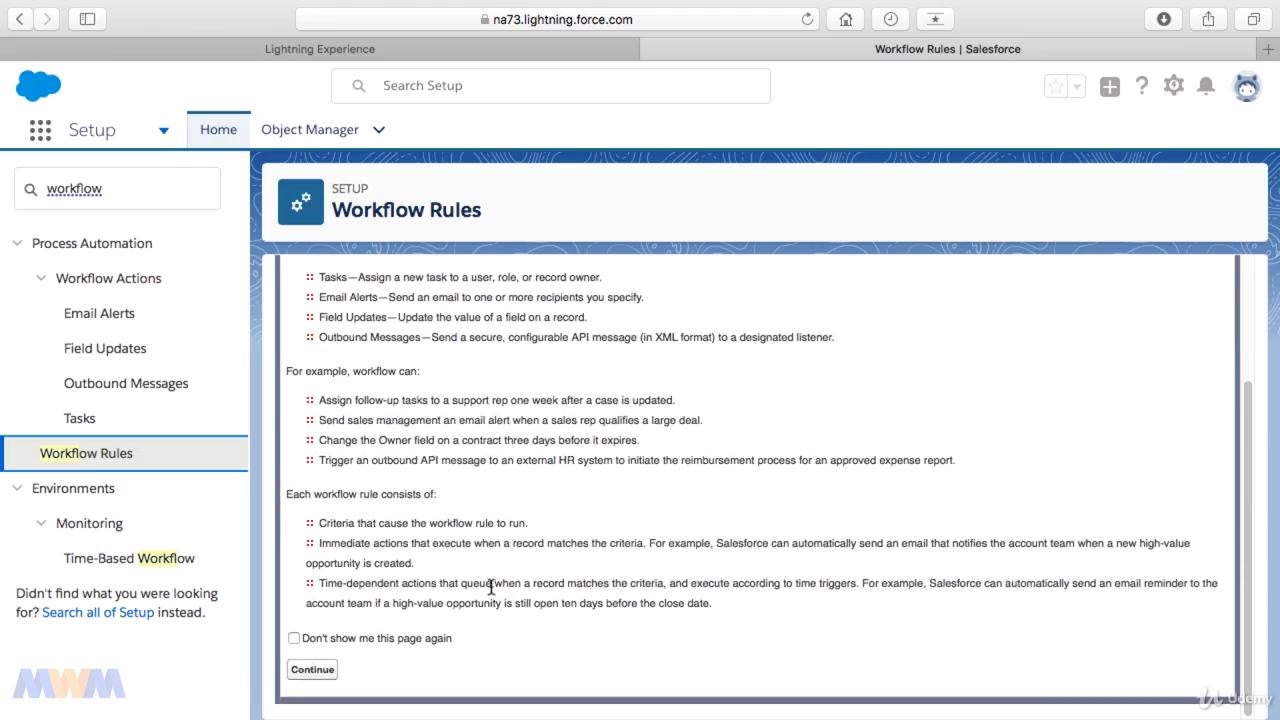
left_click(312, 670)
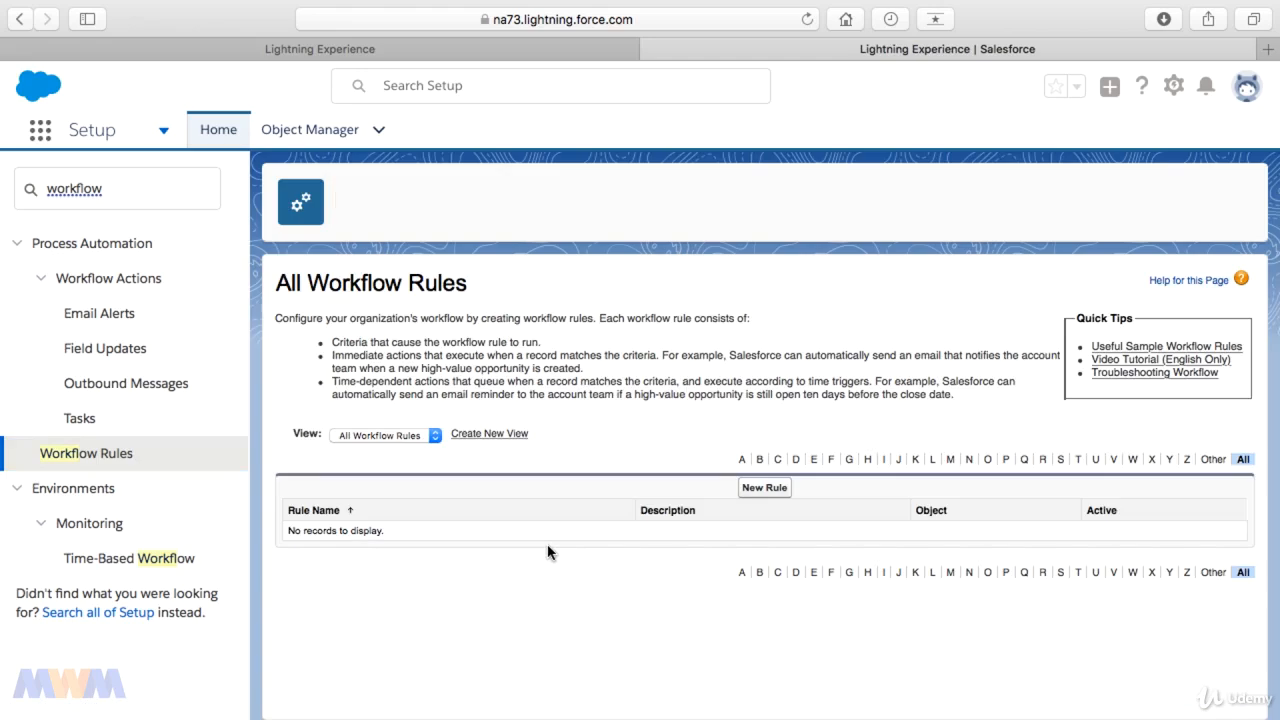
Start a new workflow rule and choose Knowledge as the object it applies to.
left_click(765, 488)
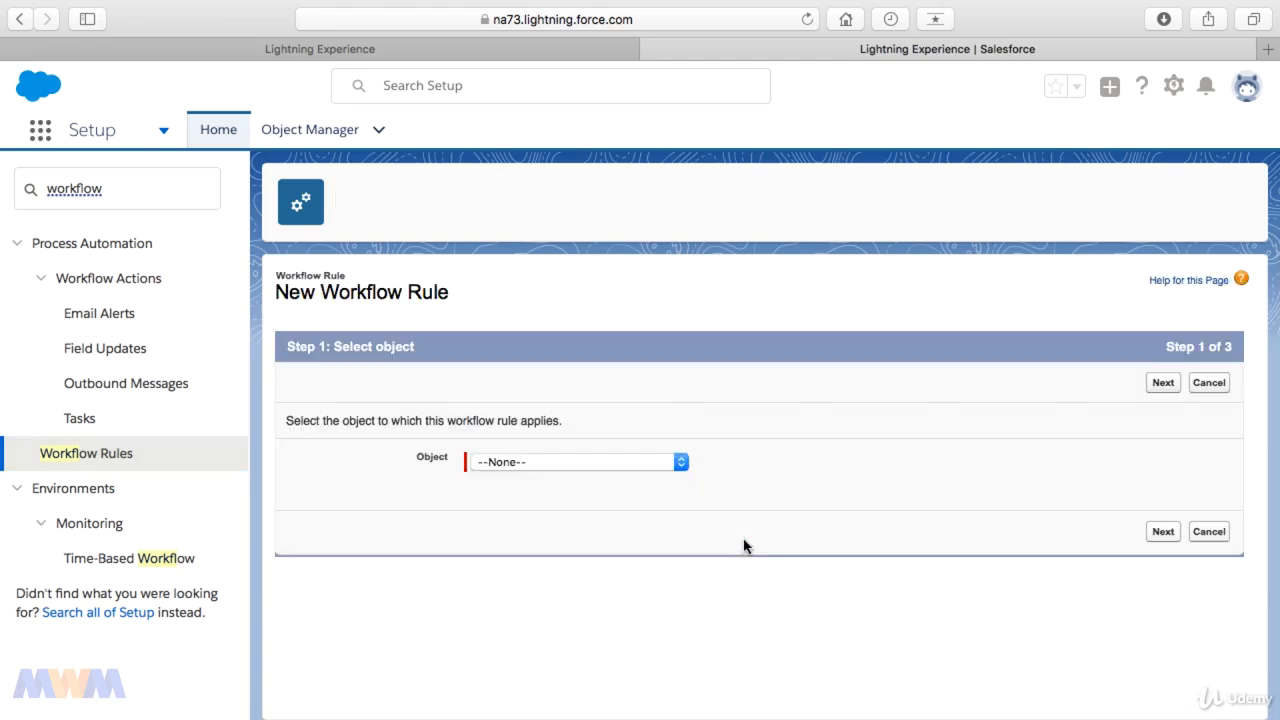
left_click(678, 463)
scroll(627, 571, "down", 6)
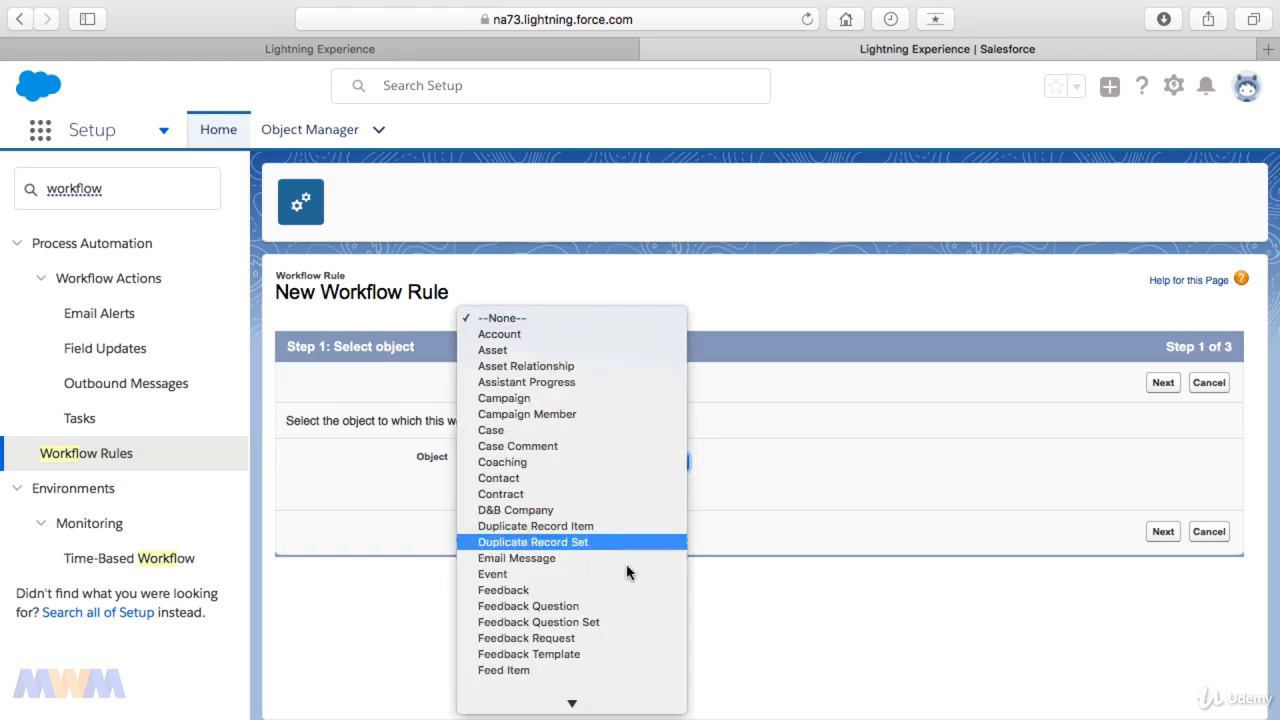
scroll(627, 571, "down", 2)
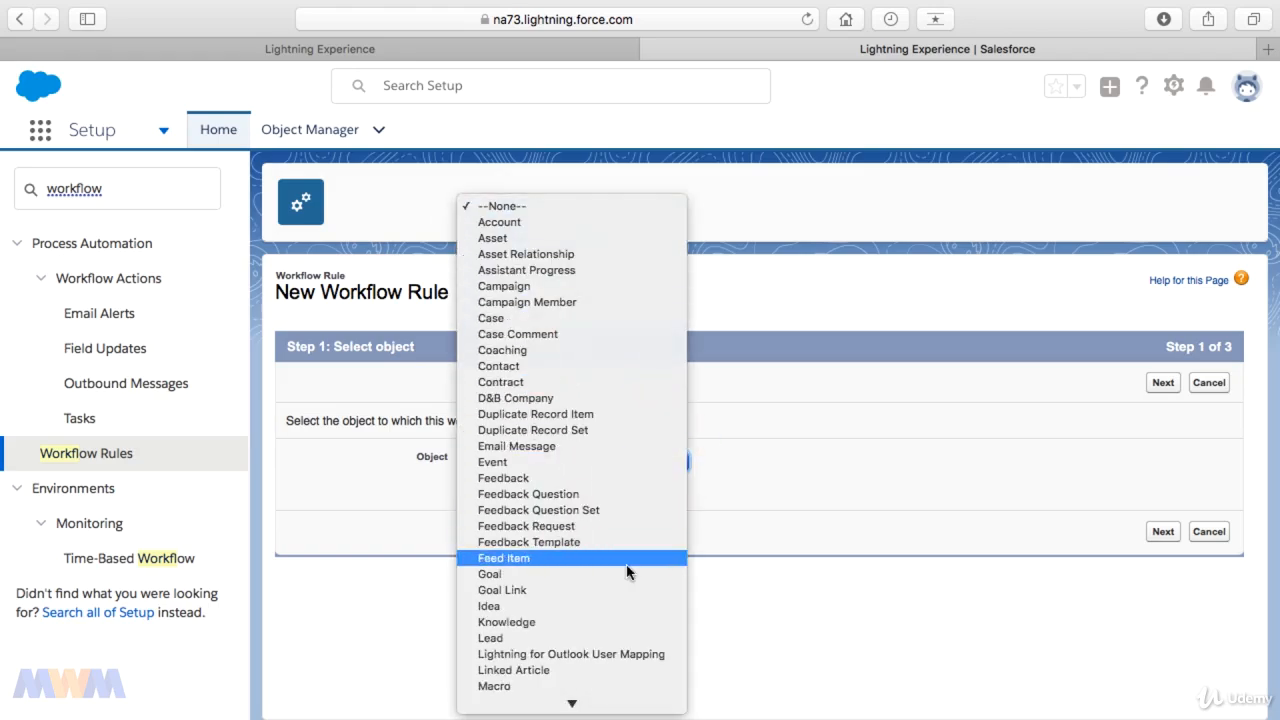
left_click(550, 622)
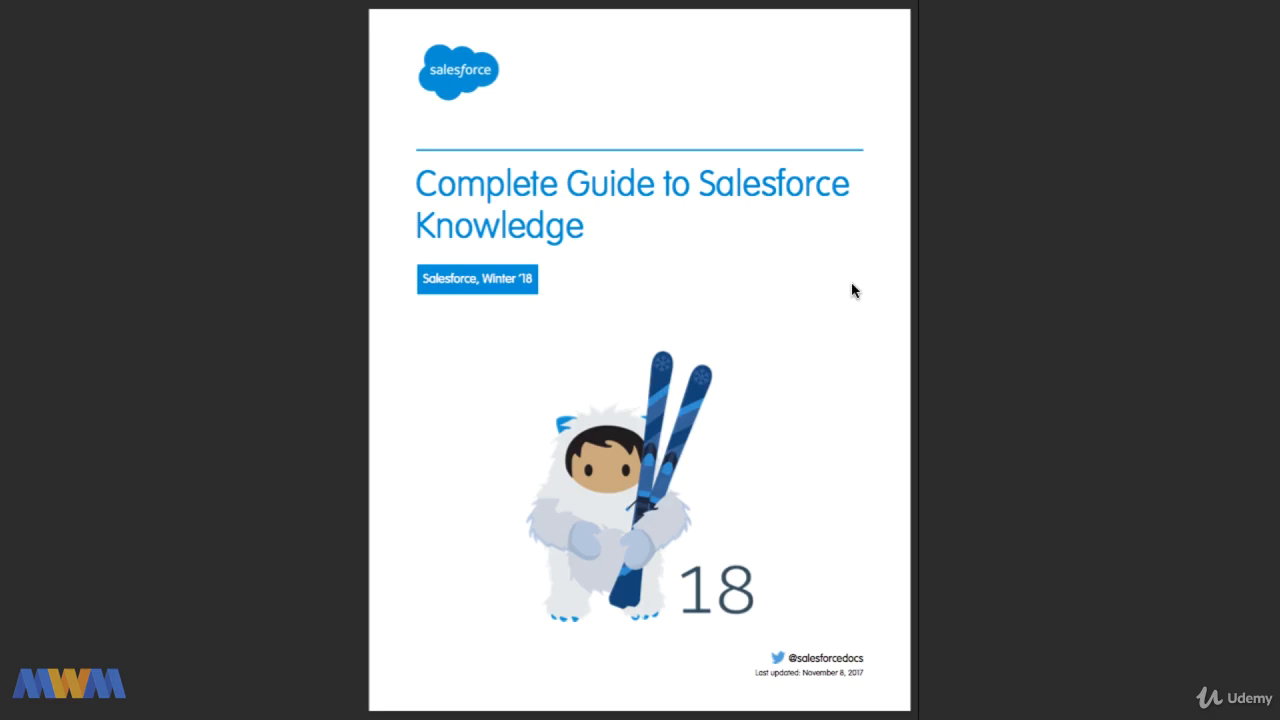
Look through the Complete Guide to Salesforce Knowledge, from its table of contents to the Work with Articles and Translations chapter.
key("Right")
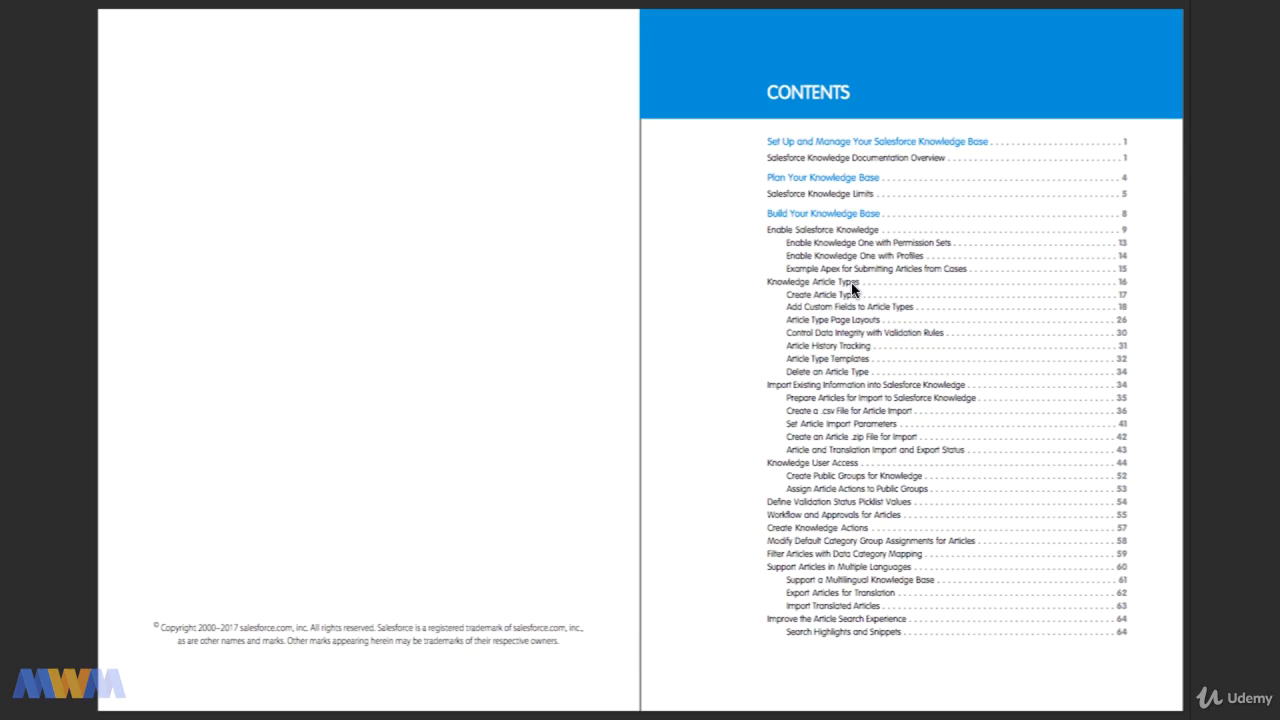
key("Right")
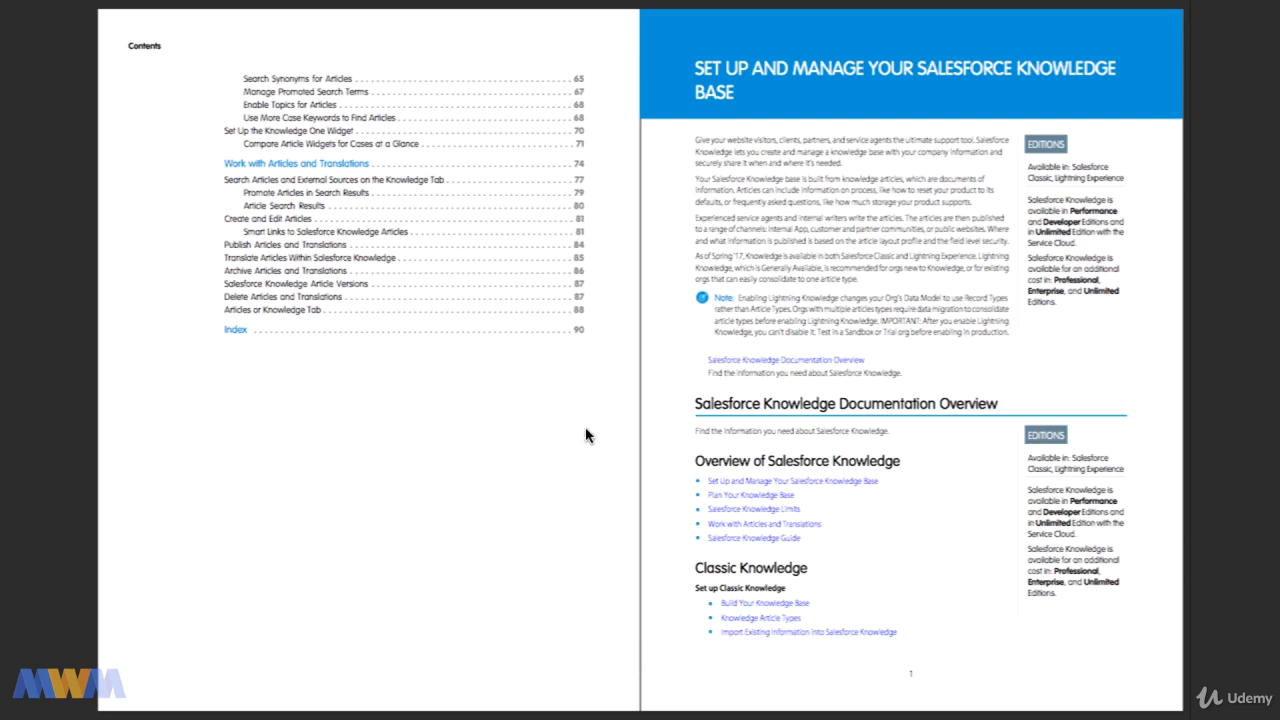
scroll(586, 410, "down", 15)
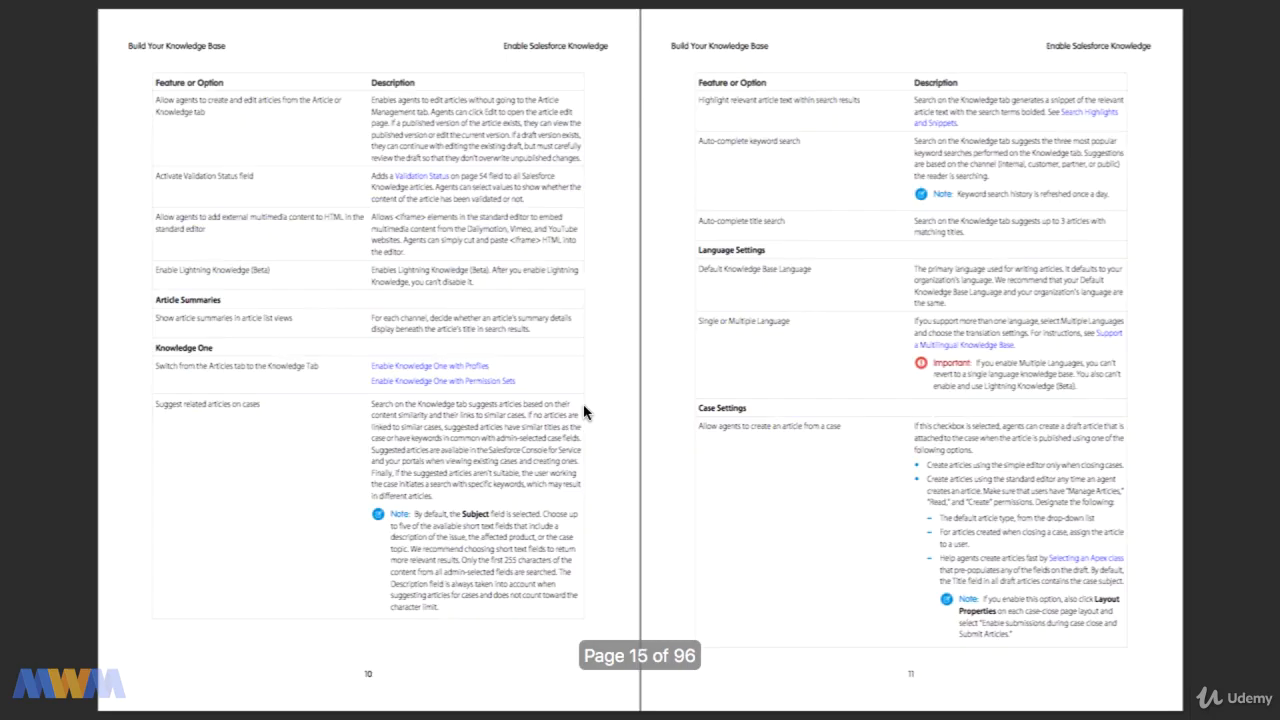
scroll(584, 411, "down", 20)
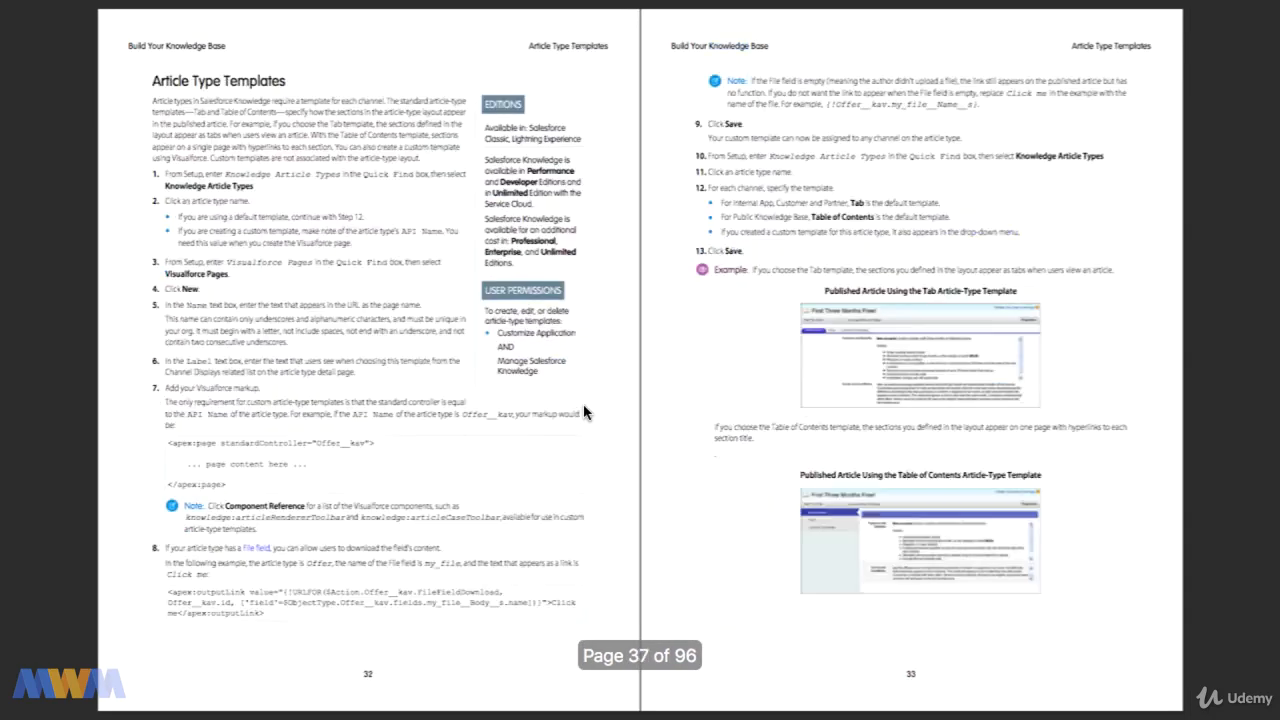
scroll(584, 411, "down", 12)
scroll(584, 411, "down", 20)
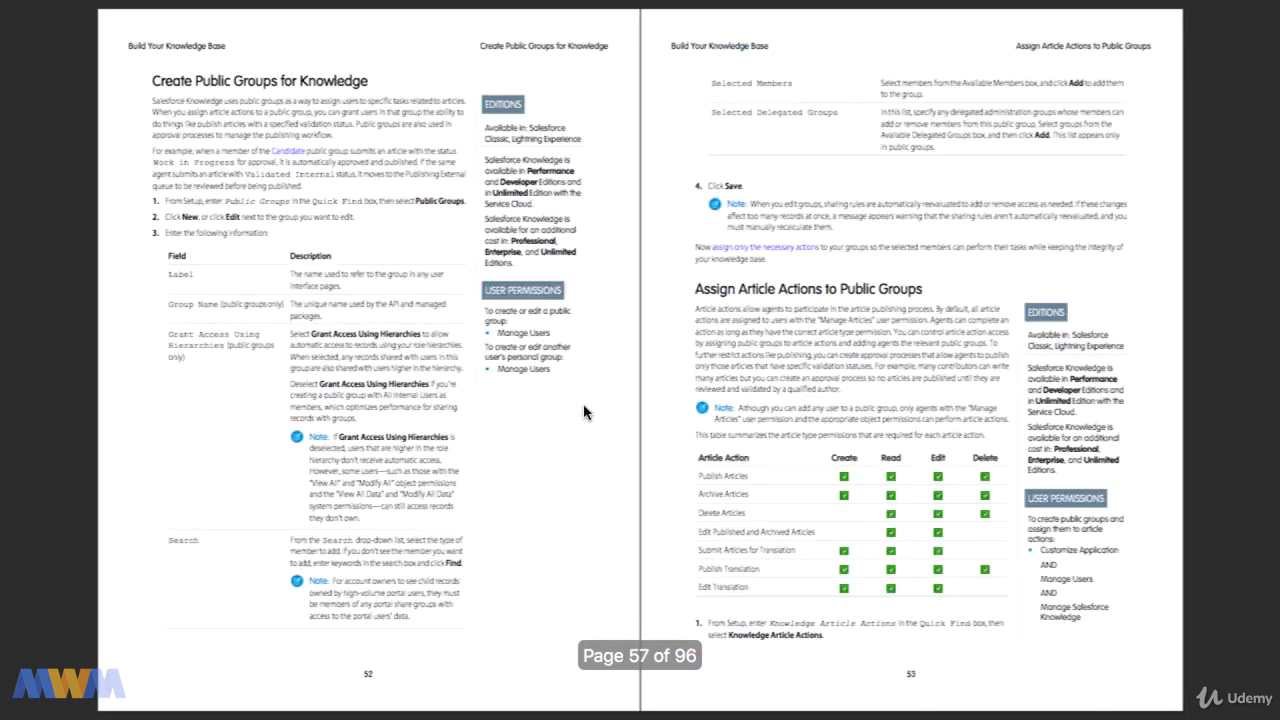
scroll(584, 411, "down", 18)
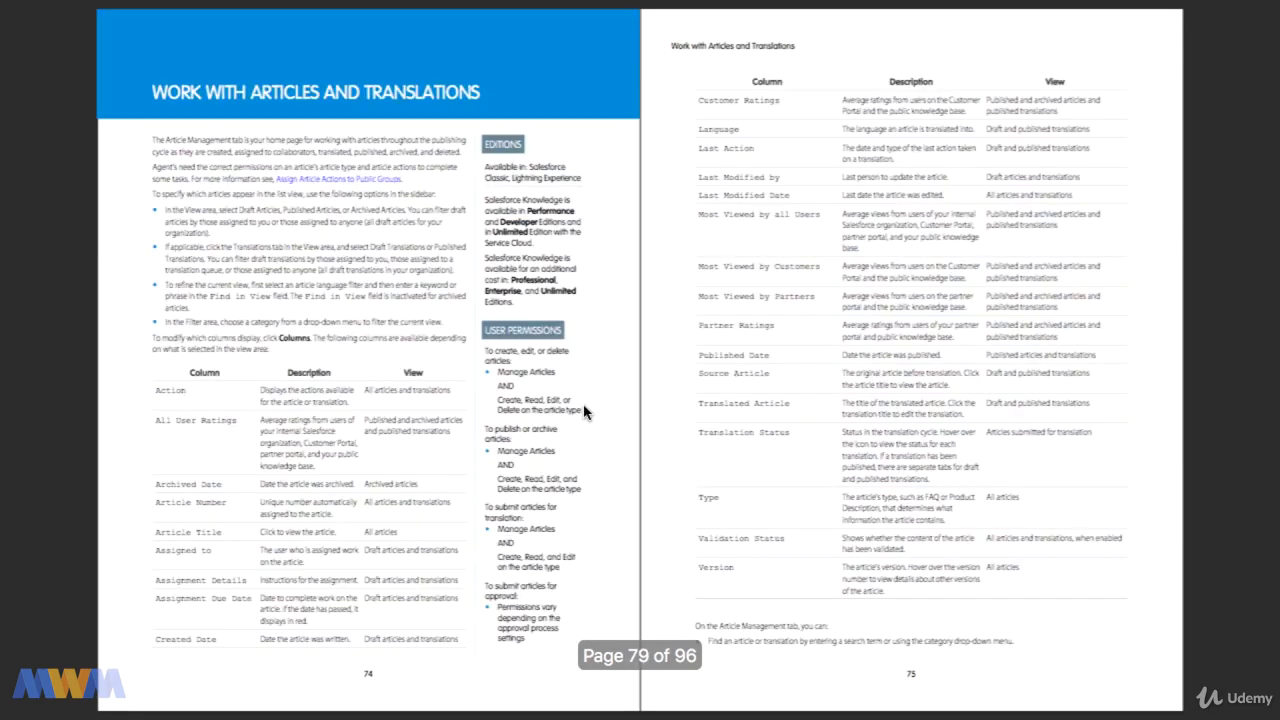